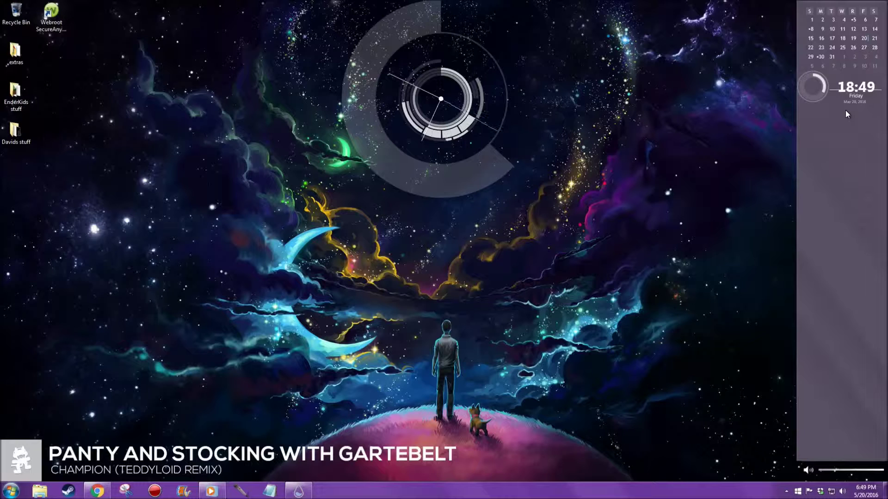
Step: Switch to Chrome and view the Rainmeter homepage, checking it against the customized desktop
{"action": "mouse_move", "coordinate": [97, 491]}
{"action": "left_click", "coordinate": [163, 343]}
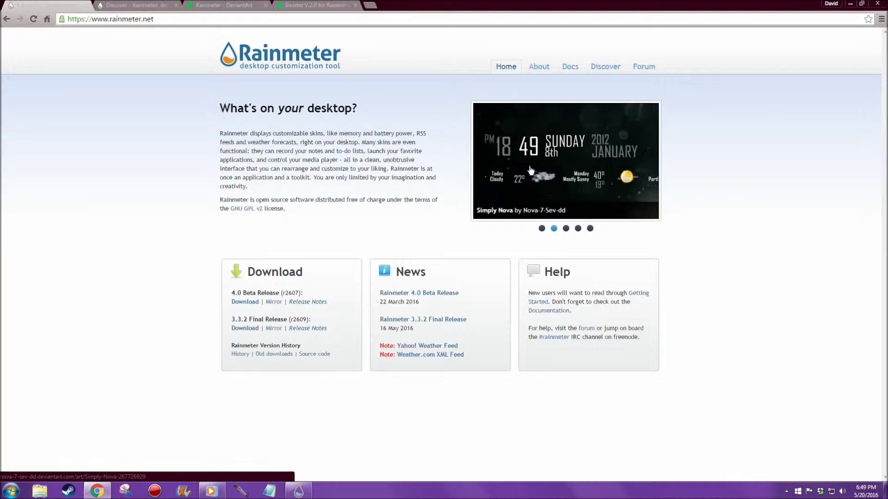
{"action": "key", "text": "super+d"}
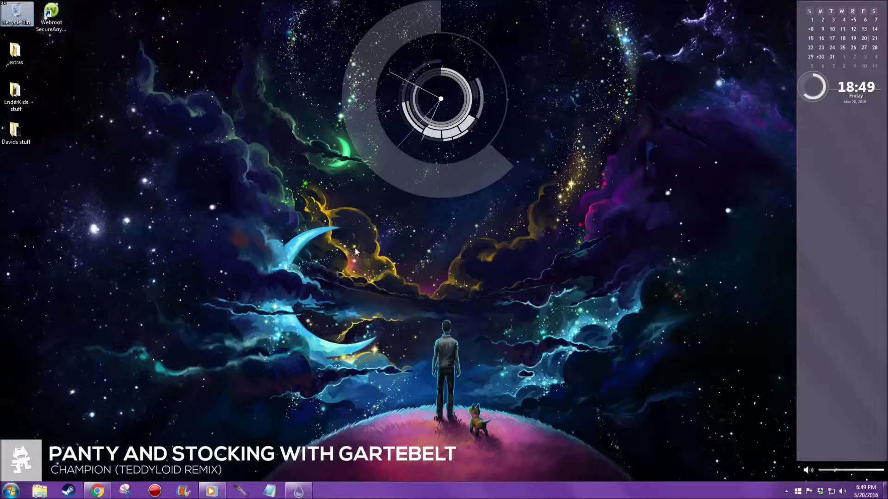
{"action": "left_click", "coordinate": [99, 491]}
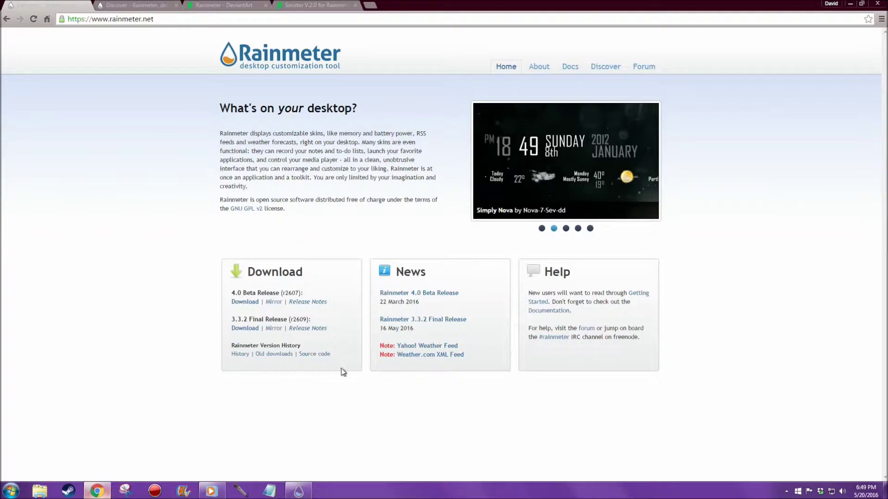
Step: Return to the desktop and play the song from the music widget to preview the audio visualizer
{"action": "left_click", "coordinate": [97, 491]}
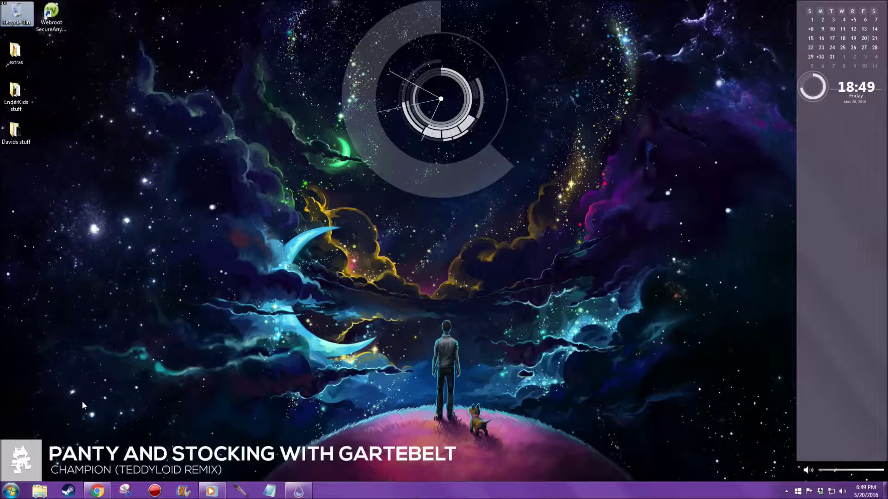
{"action": "left_click", "coordinate": [19, 459]}
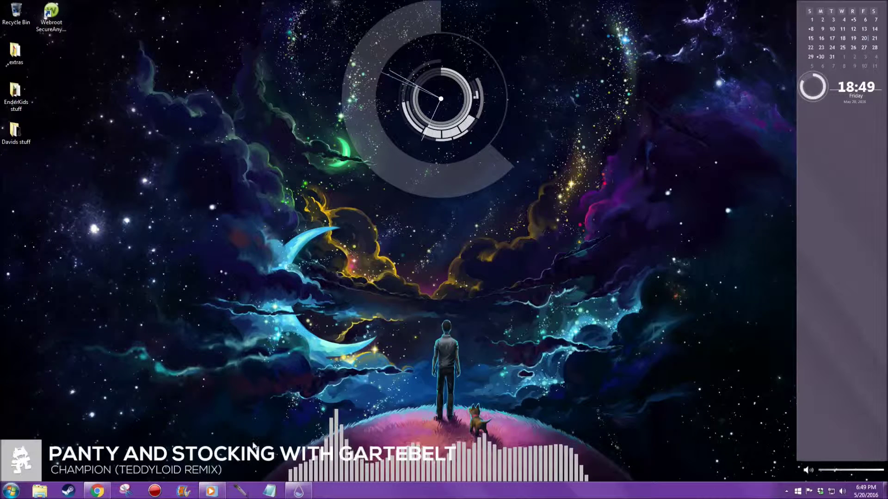
{"action": "mouse_move", "coordinate": [39, 458]}
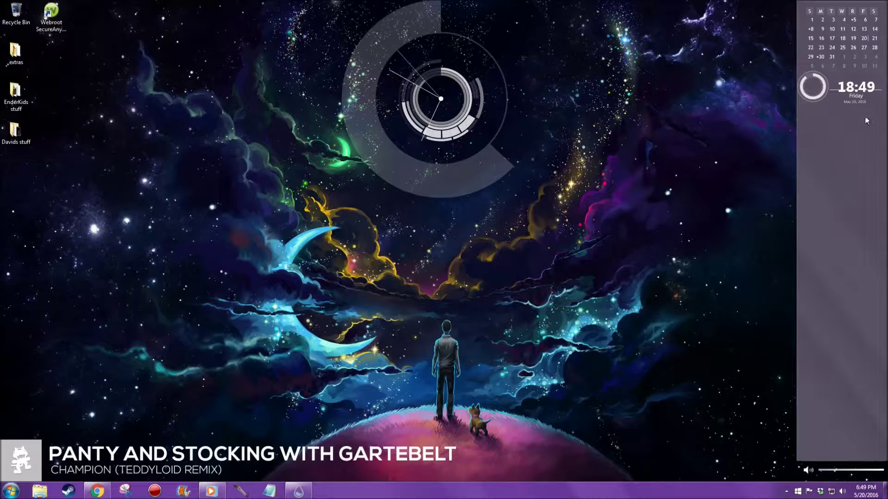
Step: Bring back the Rainmeter website, look through the Downloads folder for the Rainmeter installer, and close the folder window
{"action": "left_click", "coordinate": [98, 491]}
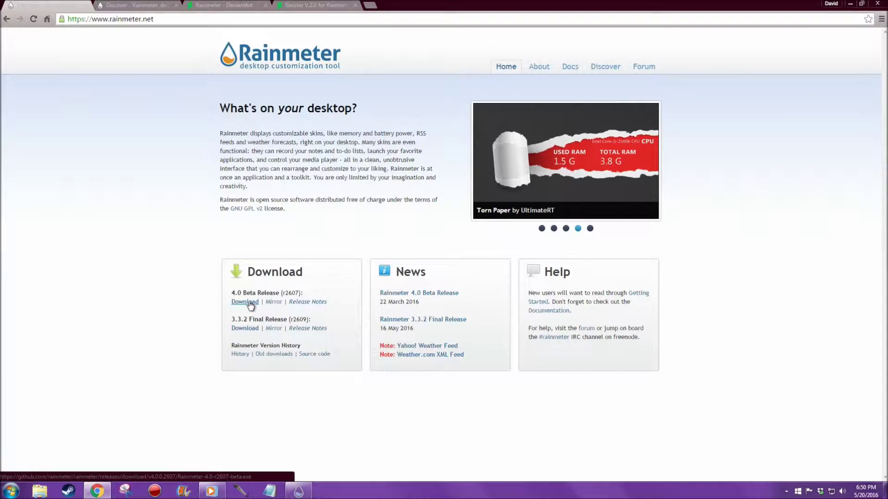
{"action": "left_click", "coordinate": [10, 491]}
{"action": "left_click", "coordinate": [148, 217]}
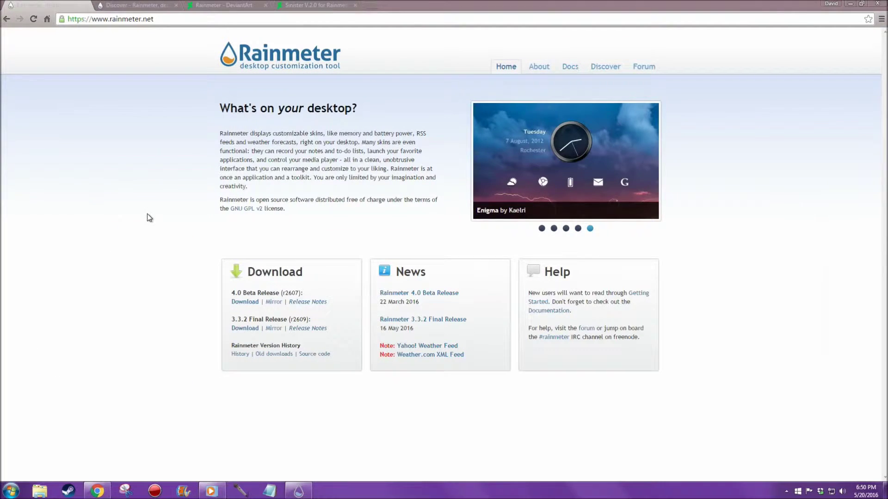
{"action": "left_click", "coordinate": [530, 156]}
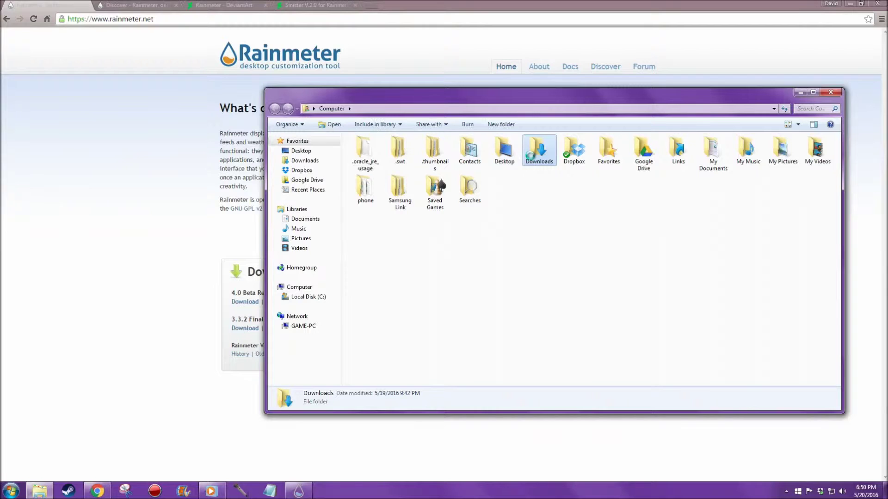
{"action": "double_click", "coordinate": [529, 157]}
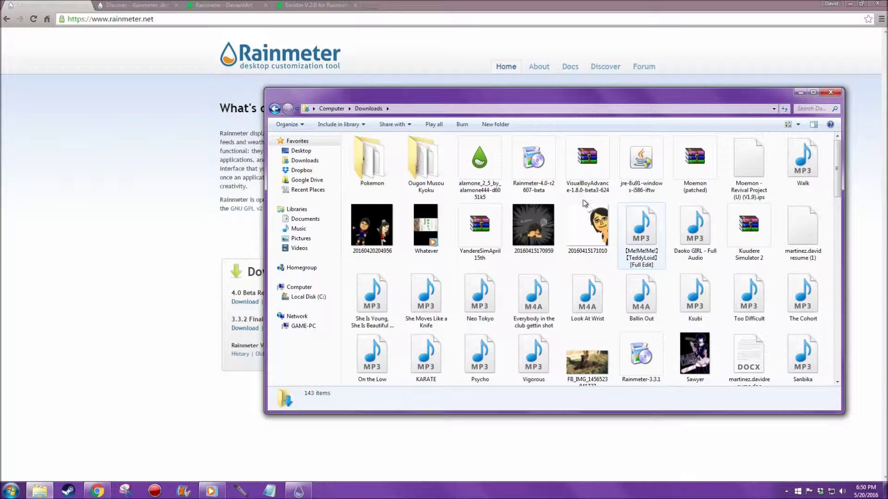
{"action": "left_click", "coordinate": [831, 92]}
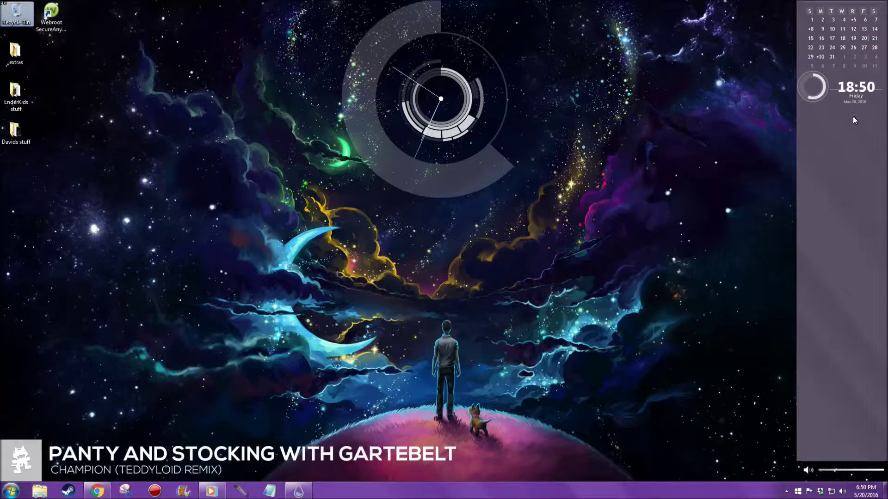
Step: Switch to Chrome, open the Rainmeter website's Discover page, and close the duplicate tab
{"action": "mouse_move", "coordinate": [95, 493]}
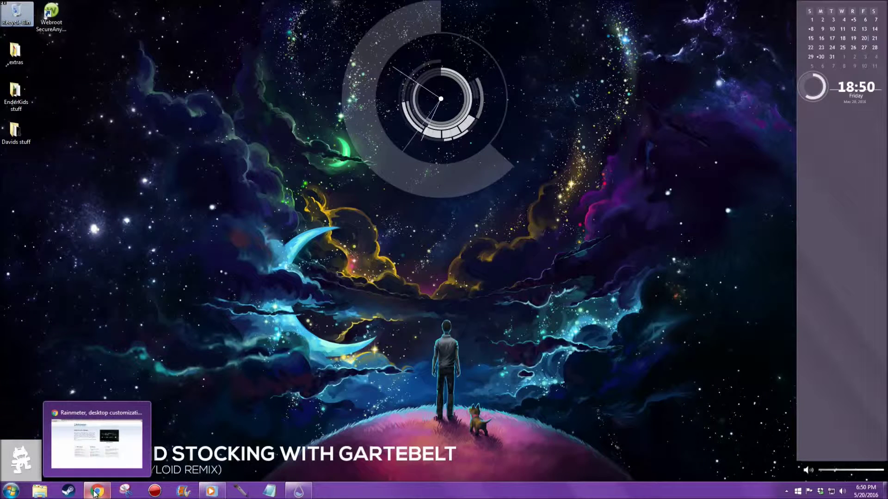
{"action": "left_click", "coordinate": [94, 493]}
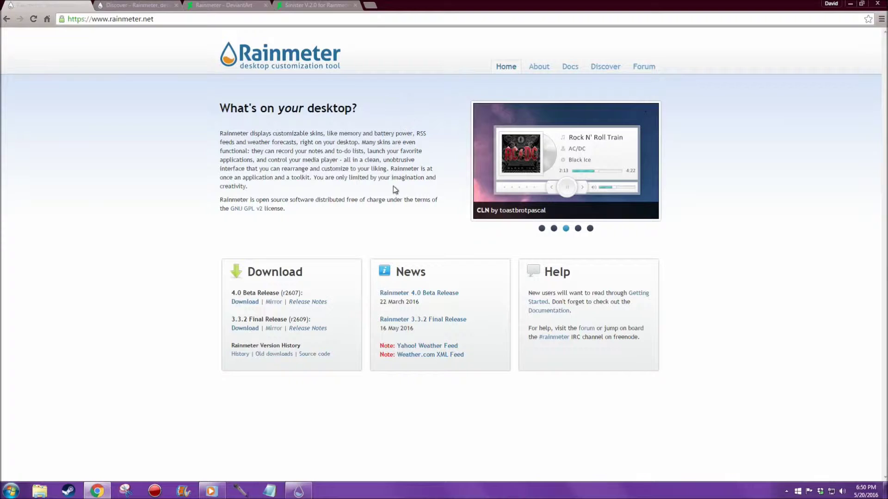
{"action": "left_click", "coordinate": [608, 68]}
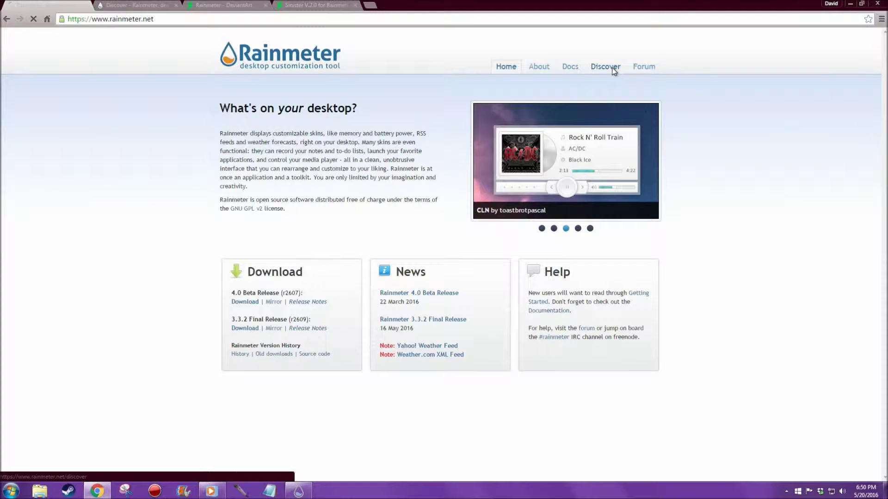
{"action": "left_click", "coordinate": [87, 6]}
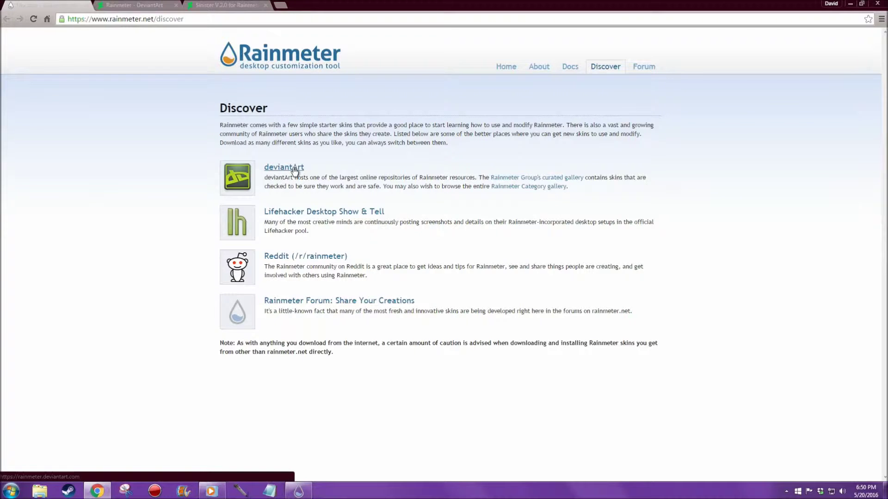
Step: Open the Rainmeter group on deviantArt from the Discover page and close the duplicate deviantArt tab
{"action": "left_click", "coordinate": [158, 4]}
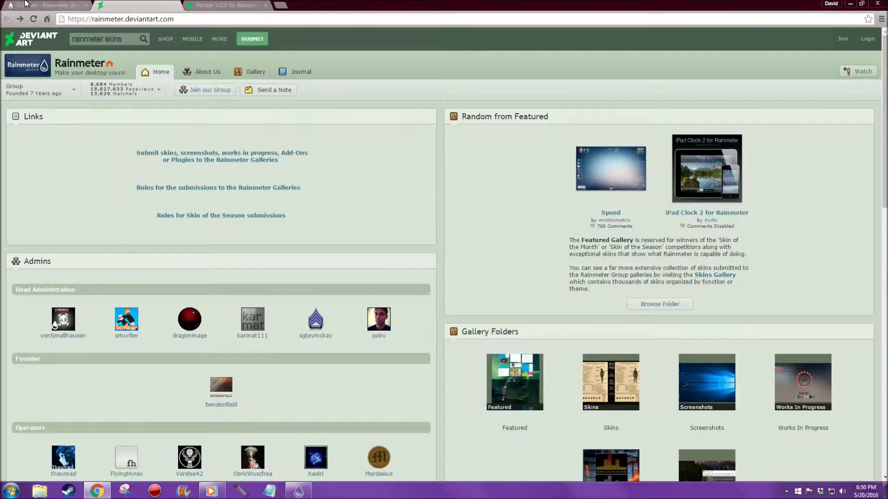
{"action": "key", "text": "ctrl+shift+Tab"}
{"action": "left_click", "coordinate": [284, 168]}
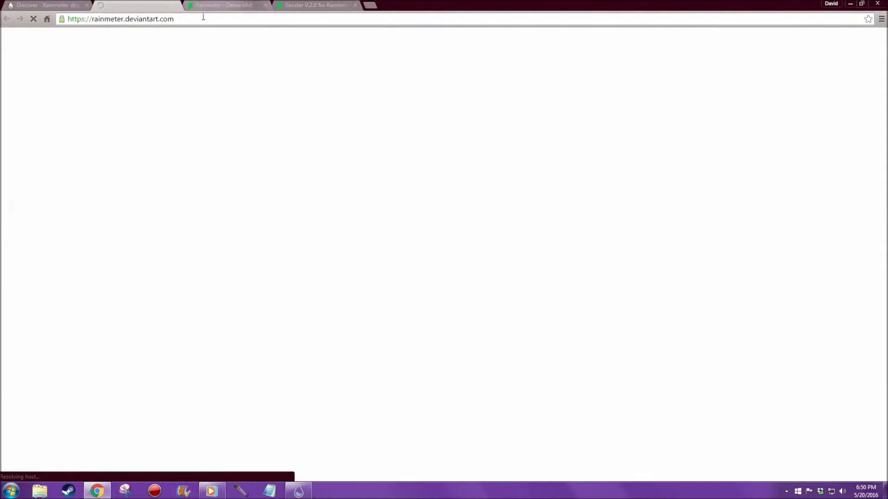
{"action": "left_click", "coordinate": [176, 6]}
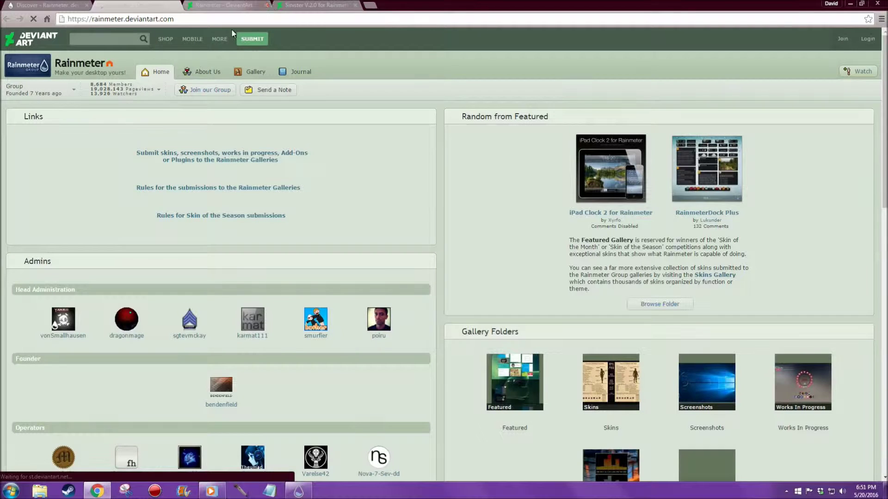
Step: Search DeviantArt for "rainmeter skins" using the suggested search term
{"action": "left_click", "coordinate": [115, 37]}
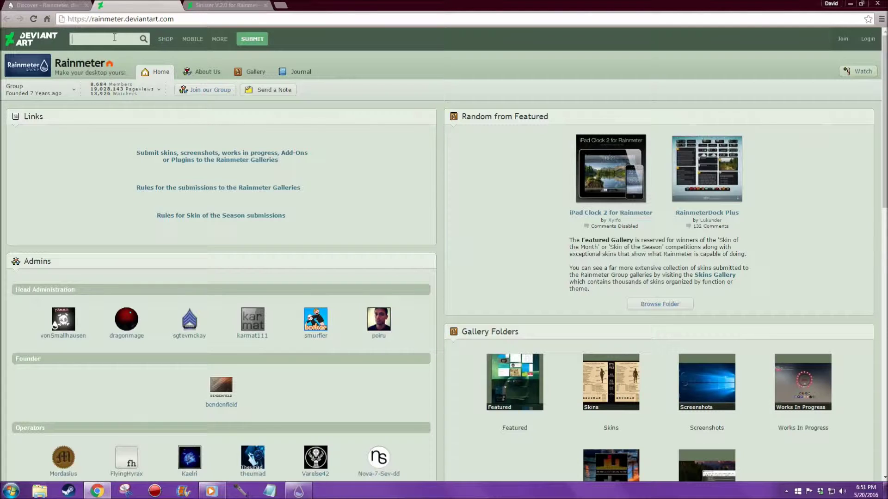
{"action": "type", "text": "R"}
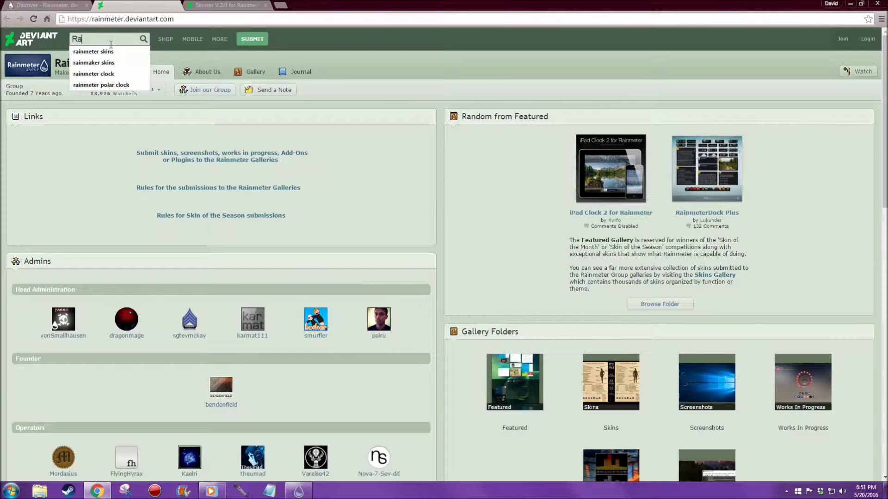
{"action": "type", "text": "a"}
{"action": "left_click", "coordinate": [113, 51]}
{"action": "left_click", "coordinate": [144, 39]}
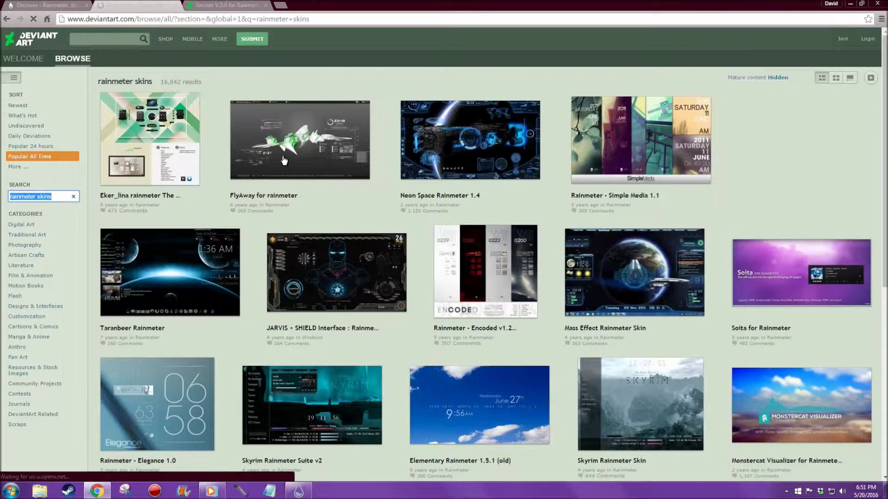
Step: Glance at the desktop, return to Chrome, and browse the rainmeter skins search results, loading more deviations
{"action": "left_click", "coordinate": [884, 491]}
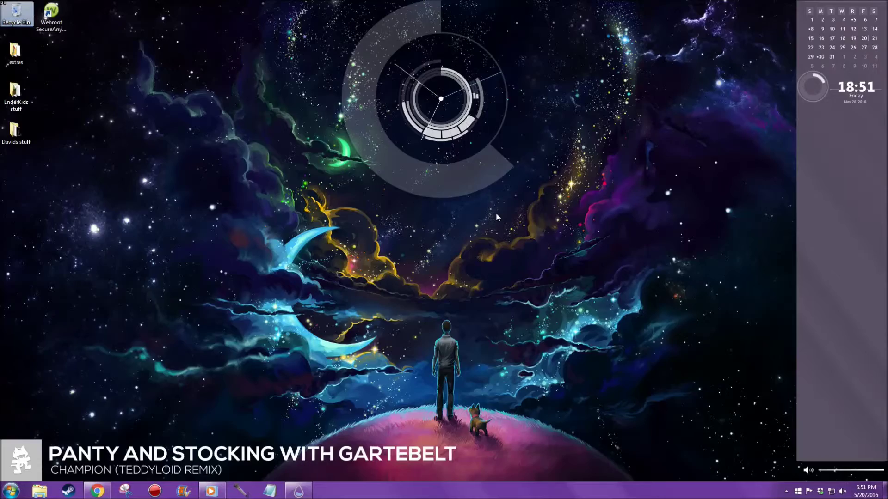
{"action": "left_click", "coordinate": [97, 491]}
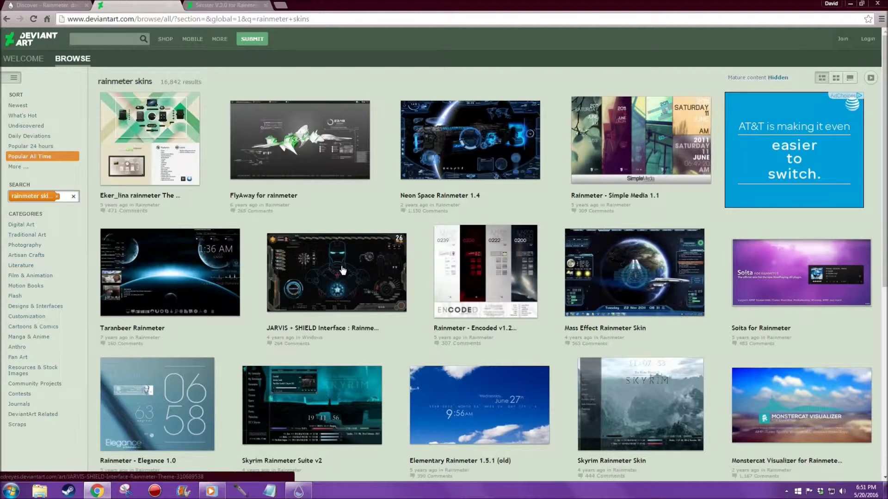
{"action": "scroll", "coordinate": [666, 283], "scroll_direction": "down", "scroll_amount": 4}
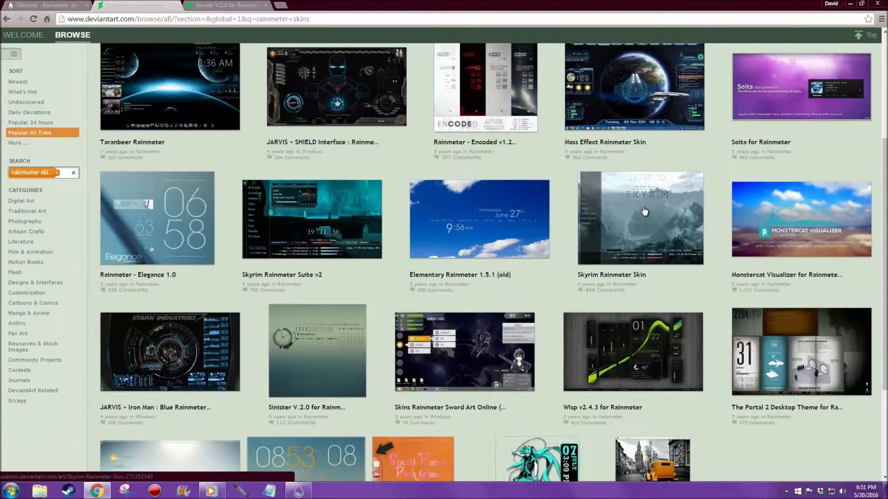
{"action": "scroll", "coordinate": [532, 351], "scroll_direction": "down", "scroll_amount": 3}
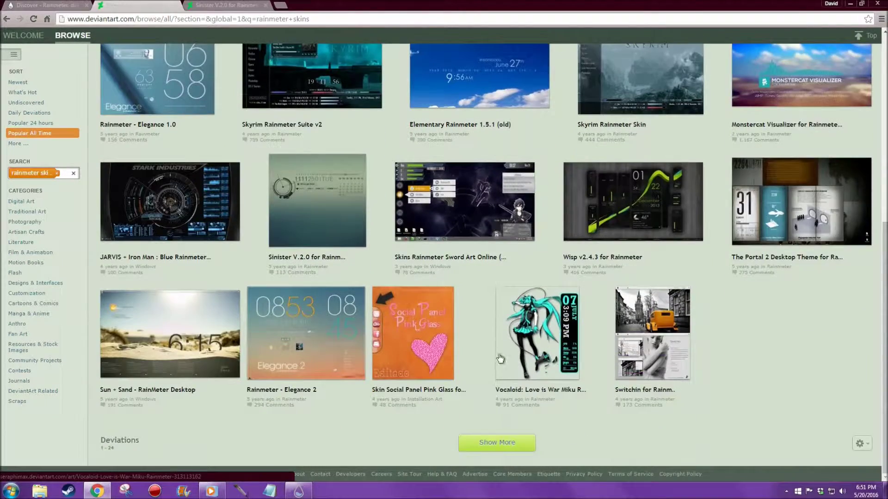
{"action": "left_click", "coordinate": [497, 440]}
{"action": "scroll", "coordinate": [499, 217], "scroll_direction": "down", "scroll_amount": 4}
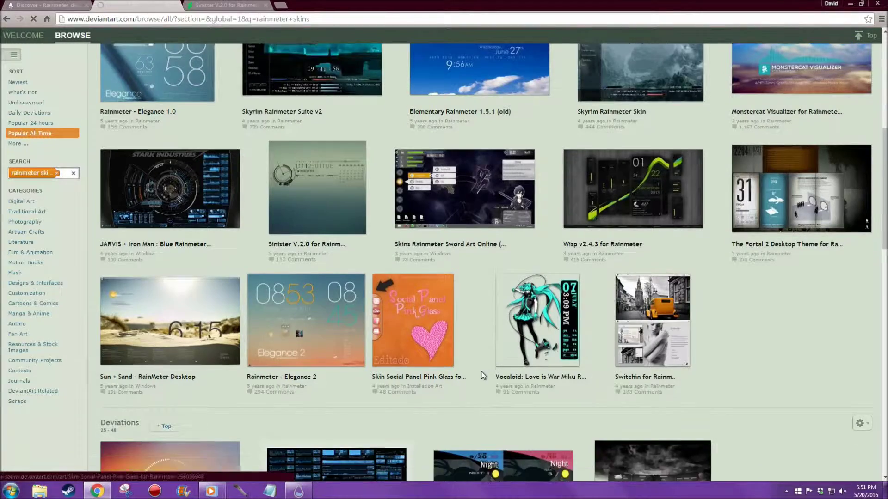
{"action": "scroll", "coordinate": [532, 169], "scroll_direction": "down", "scroll_amount": 4}
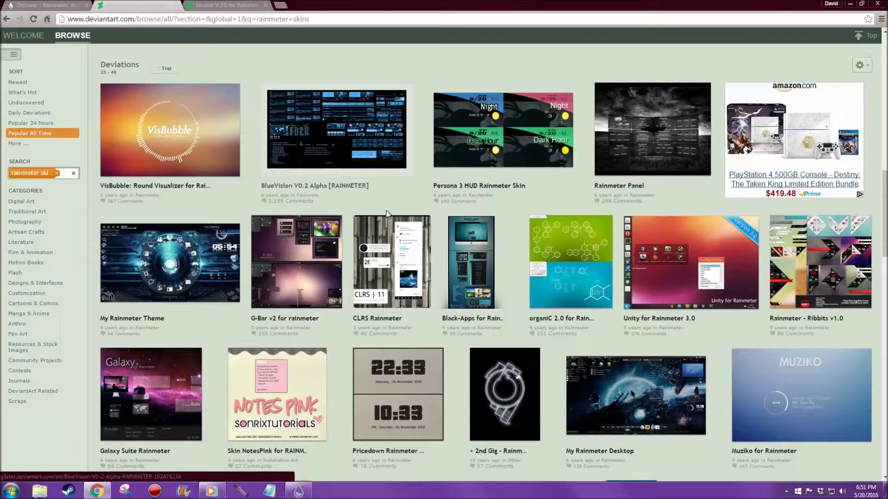
{"action": "scroll", "coordinate": [766, 227], "scroll_direction": "down", "scroll_amount": 2}
{"action": "scroll", "coordinate": [766, 228], "scroll_direction": "up", "scroll_amount": 3}
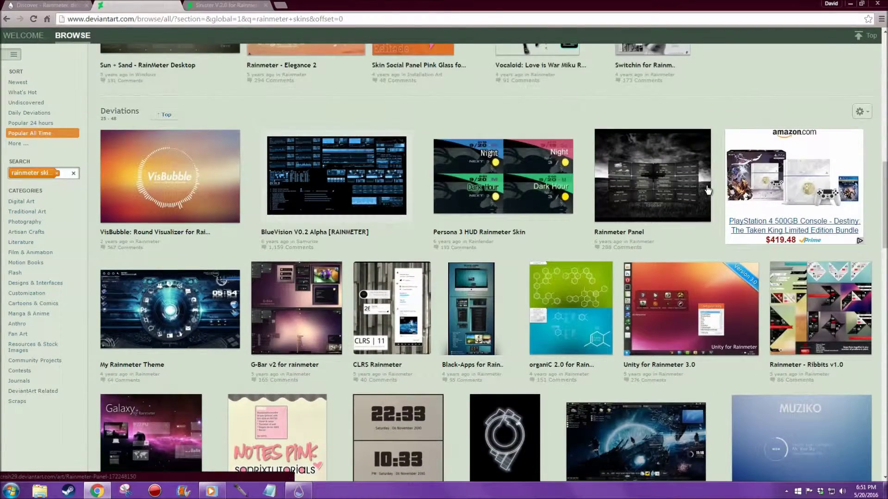
{"action": "scroll", "coordinate": [643, 229], "scroll_direction": "down", "scroll_amount": 5}
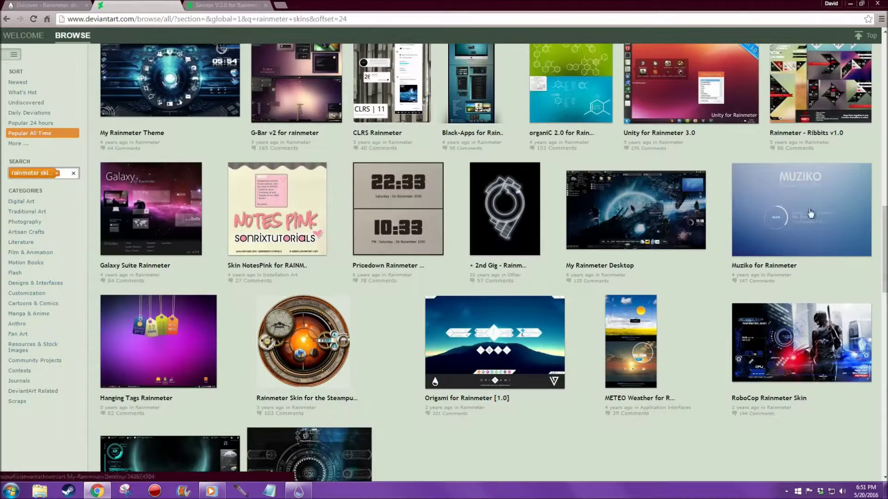
{"action": "scroll", "coordinate": [265, 123], "scroll_direction": "down", "scroll_amount": 2}
{"action": "scroll", "coordinate": [387, 203], "scroll_direction": "up", "scroll_amount": 15}
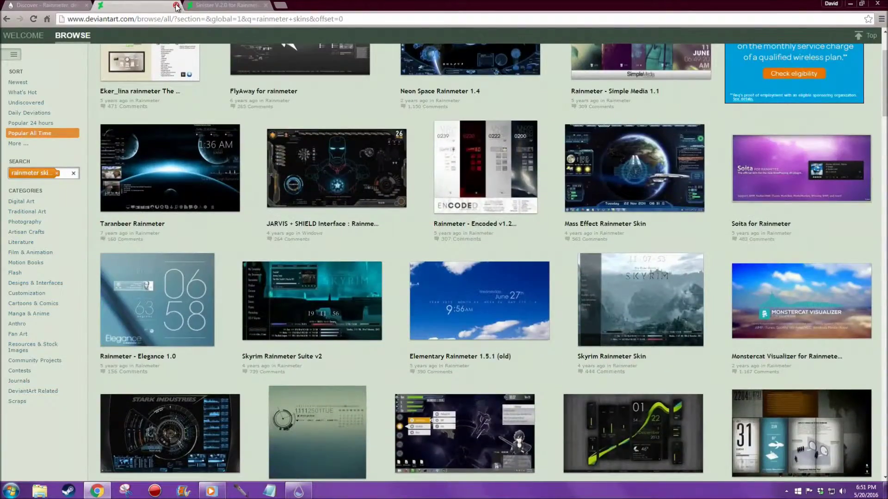
Step: Close the search results and Discover tabs, keeping the Sinister V.2.0 for Rainmeter page open
{"action": "left_click", "coordinate": [178, 5]}
{"action": "left_click", "coordinate": [121, 4]}
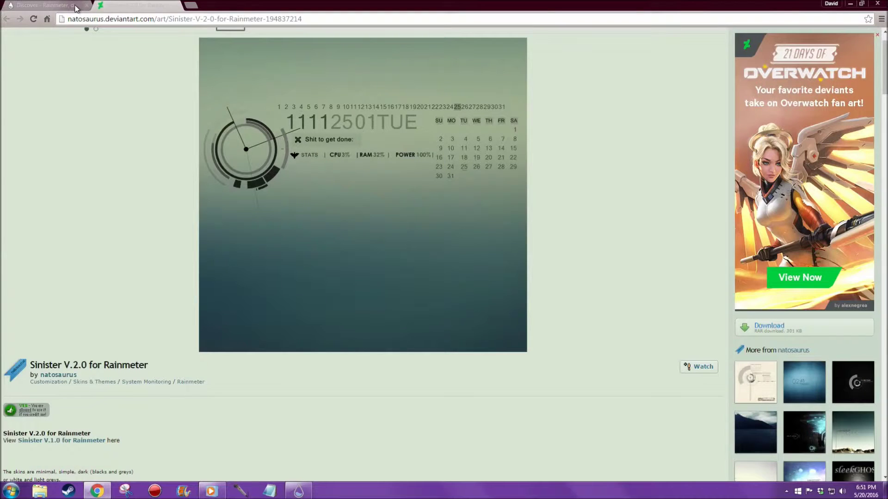
{"action": "left_click", "coordinate": [86, 5]}
{"action": "scroll", "coordinate": [235, 111], "scroll_direction": "up", "scroll_amount": 1}
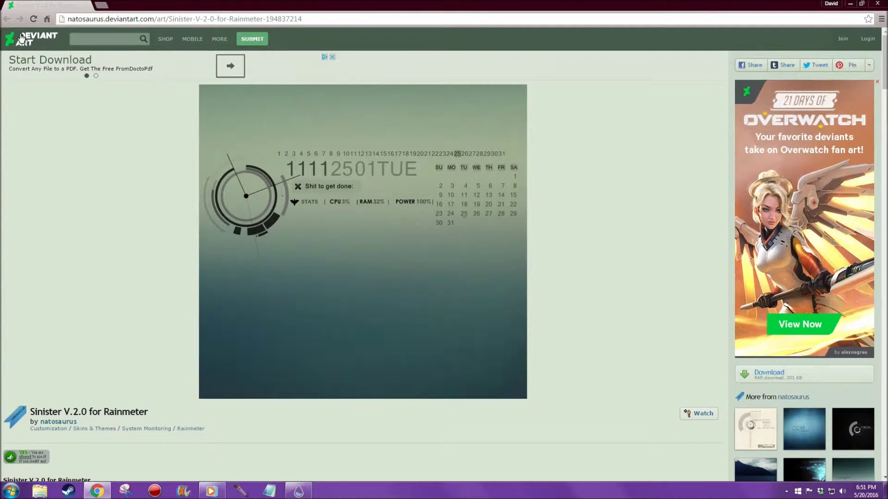
Step: Download the Sinister V.2.0 for Rainmeter skin as a RAR file from its DeviantArt page
{"action": "left_click", "coordinate": [754, 374]}
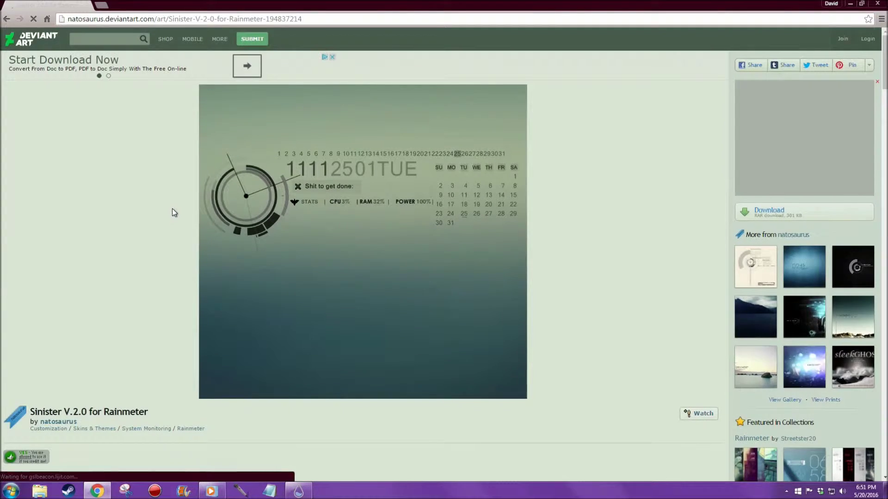
{"action": "scroll", "coordinate": [174, 210], "scroll_direction": "down", "scroll_amount": 8}
{"action": "scroll", "coordinate": [205, 230], "scroll_direction": "up", "scroll_amount": 6}
{"action": "scroll", "coordinate": [464, 292], "scroll_direction": "up", "scroll_amount": 2}
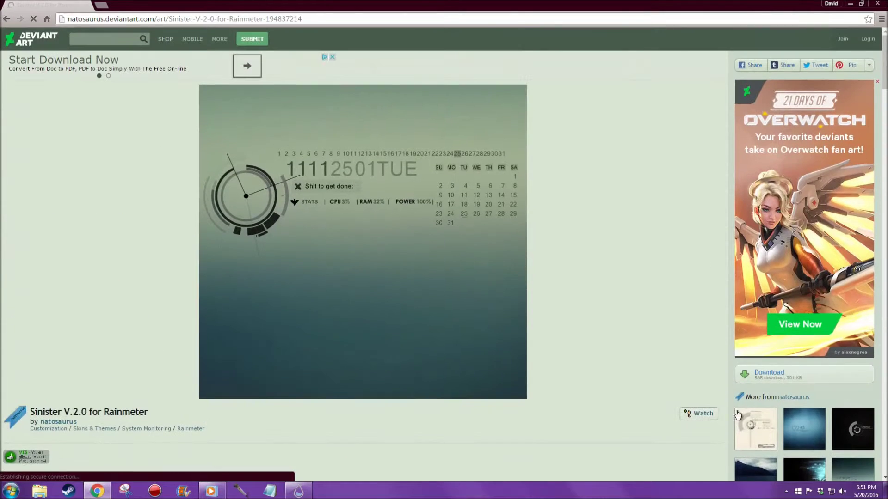
{"action": "left_click", "coordinate": [747, 376]}
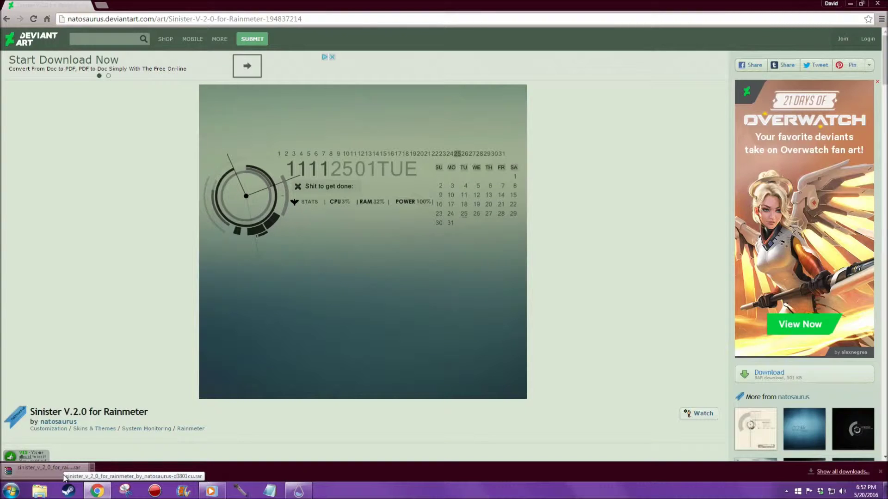
Step: Open the downloaded Sinister V.2.0 RAR archive in WinRAR and look through the skin folder inside it
{"action": "left_click", "coordinate": [64, 477]}
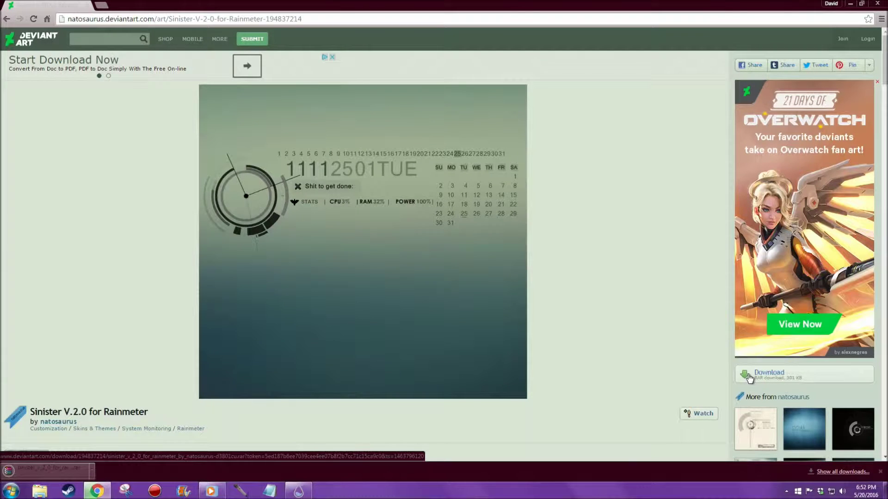
{"action": "scroll", "coordinate": [123, 419], "scroll_direction": "down", "scroll_amount": 5}
{"action": "scroll", "coordinate": [123, 419], "scroll_direction": "up", "scroll_amount": 5}
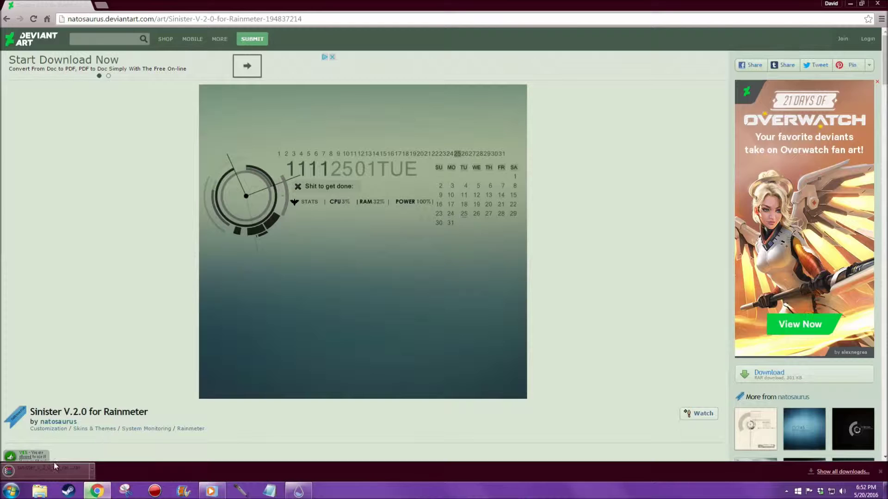
{"action": "left_click", "coordinate": [155, 474]}
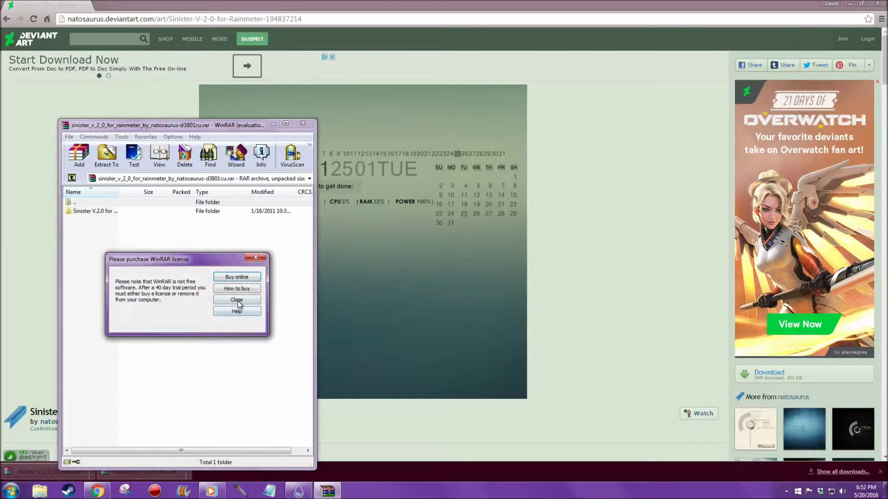
{"action": "left_click", "coordinate": [237, 300]}
{"action": "double_click", "coordinate": [138, 213]}
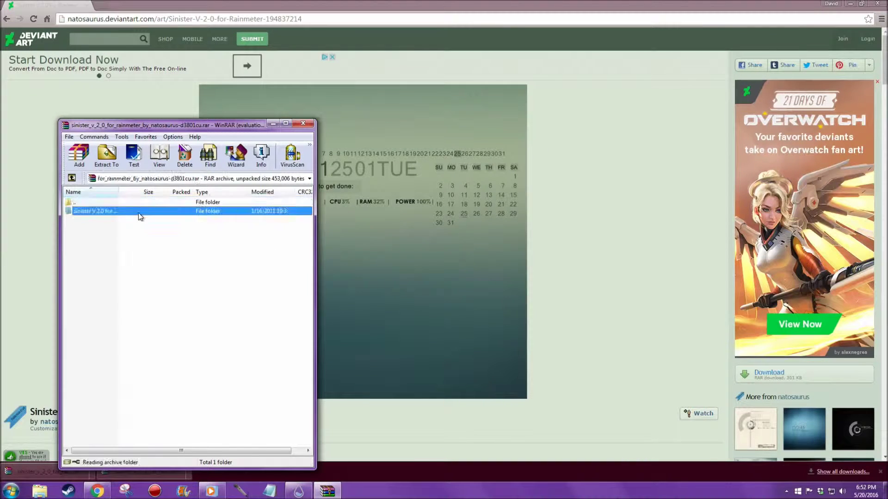
{"action": "left_click", "coordinate": [117, 268]}
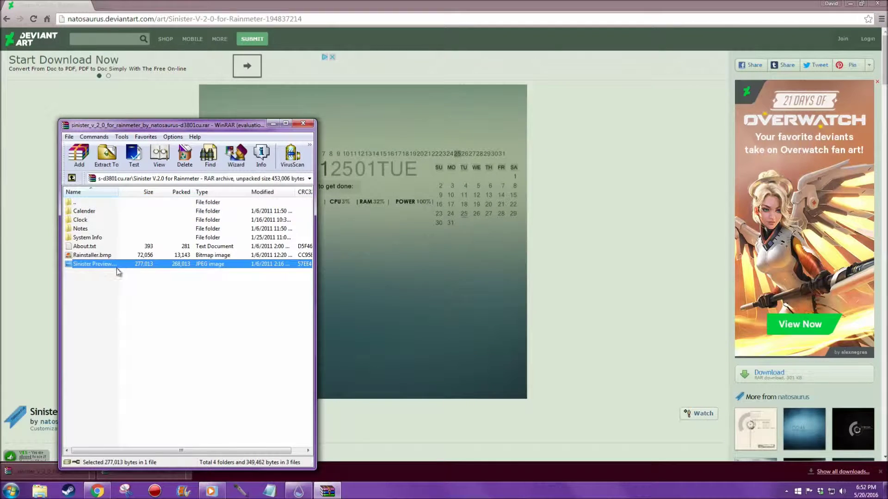
Step: Extract the Sinister V.2.0 for Rainmeter folder from the archive to the Desktop
{"action": "double_click", "coordinate": [81, 203]}
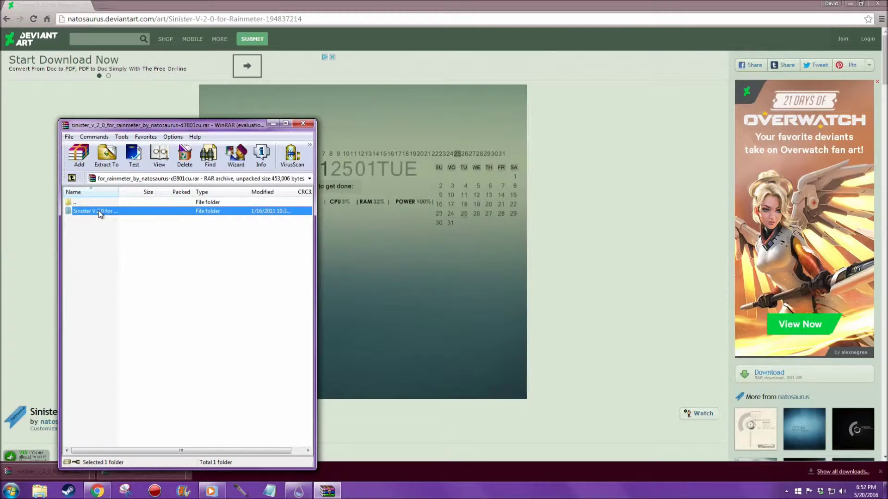
{"action": "right_click", "coordinate": [99, 214]}
{"action": "left_click", "coordinate": [136, 242]}
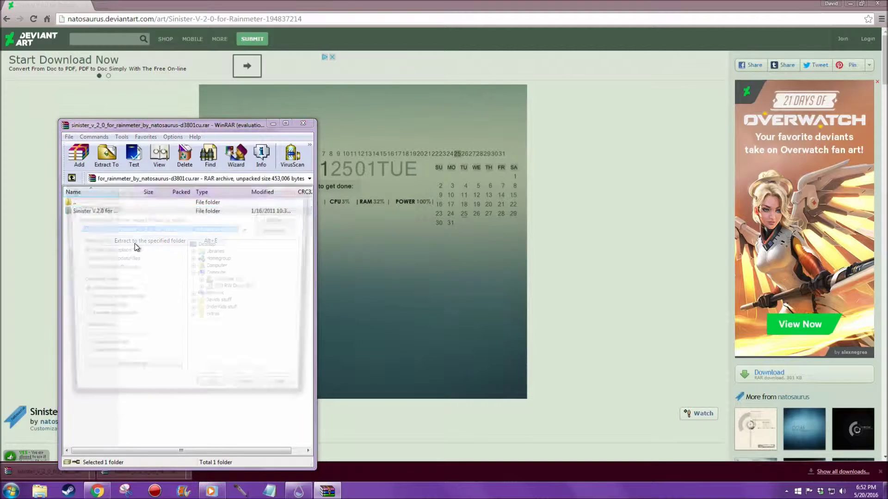
{"action": "left_click", "coordinate": [209, 244]}
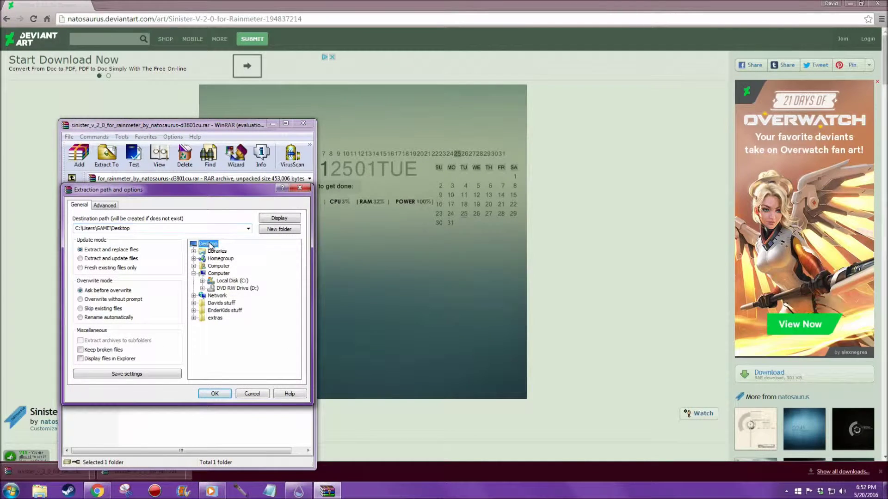
{"action": "left_click", "coordinate": [215, 393]}
Step: Show the desktop and open the Rainmeter Skins folder in the Documents library
{"action": "left_click", "coordinate": [885, 491]}
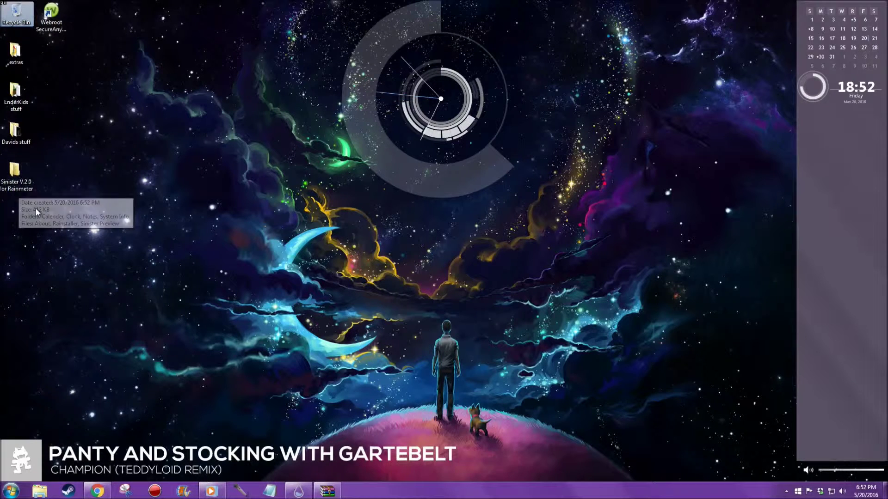
{"action": "left_click", "coordinate": [11, 491]}
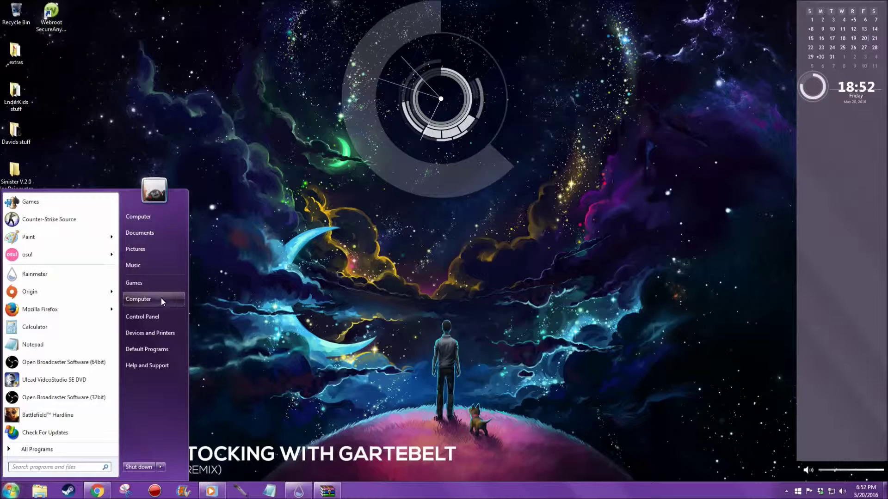
{"action": "left_click", "coordinate": [142, 234]}
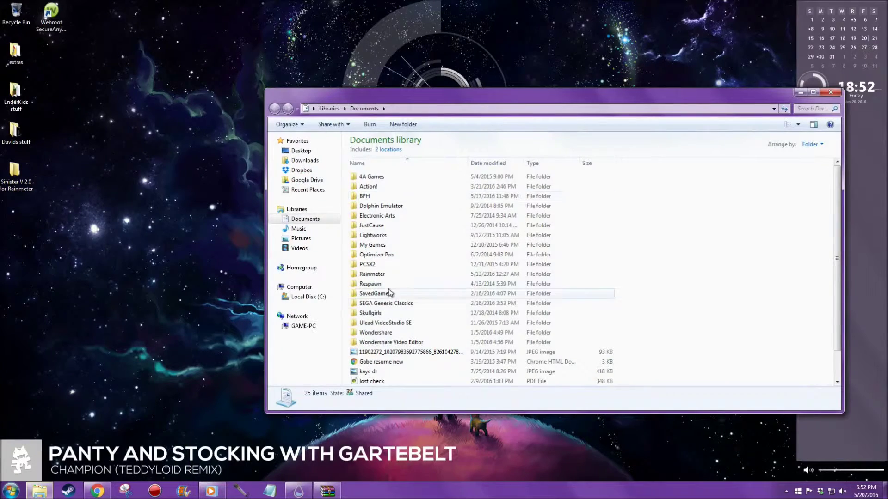
{"action": "double_click", "coordinate": [393, 273]}
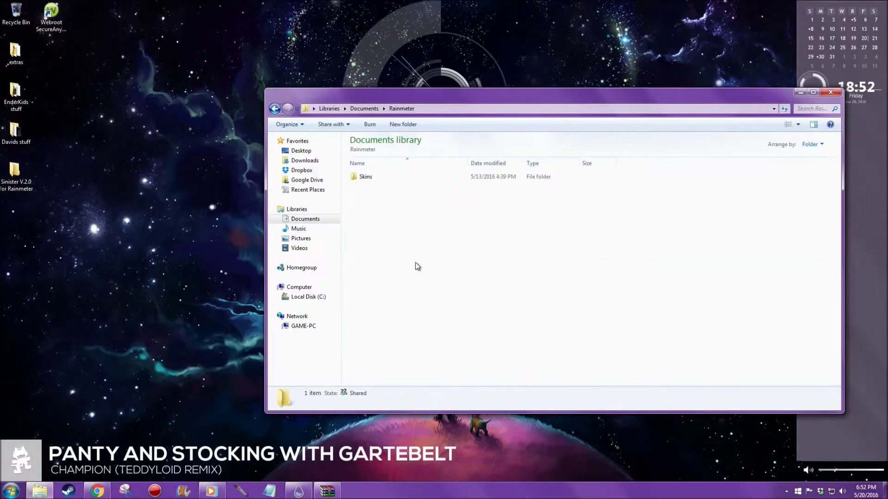
{"action": "double_click", "coordinate": [376, 177]}
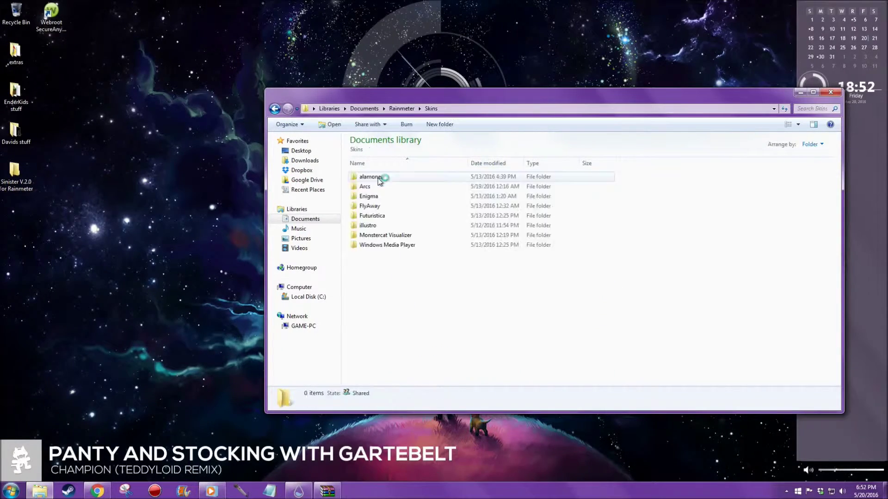
Step: Move the Sinister V.2.0 for Rainmeter folder from the desktop into the Rainmeter Skins folder
{"action": "double_click", "coordinate": [28, 175]}
{"action": "right_click", "coordinate": [28, 176]}
{"action": "left_click", "coordinate": [28, 175]}
{"action": "left_click_drag", "start_coordinate": [18, 183], "coordinate": [392, 296]}
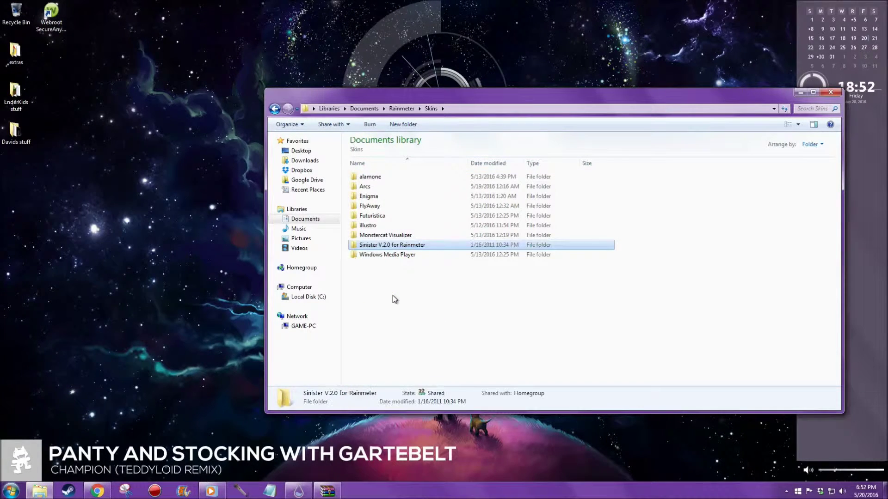
Step: Check the contents of the moved Sinister folder and its Calender subfolder, and close the Explorer and WinRAR windows
{"action": "double_click", "coordinate": [426, 246]}
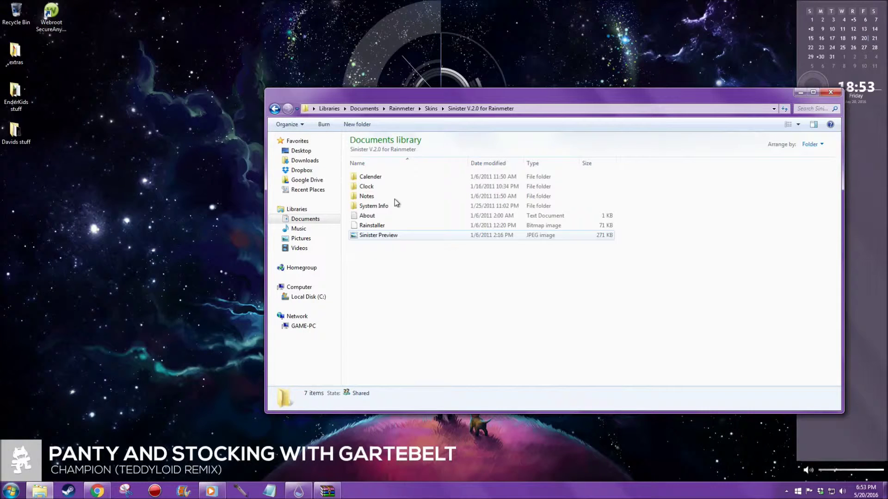
{"action": "double_click", "coordinate": [372, 177]}
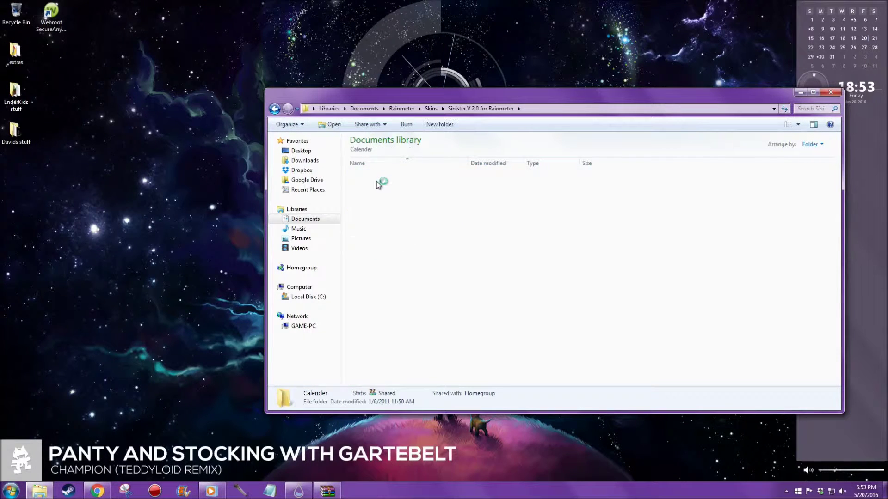
{"action": "left_click", "coordinate": [830, 92]}
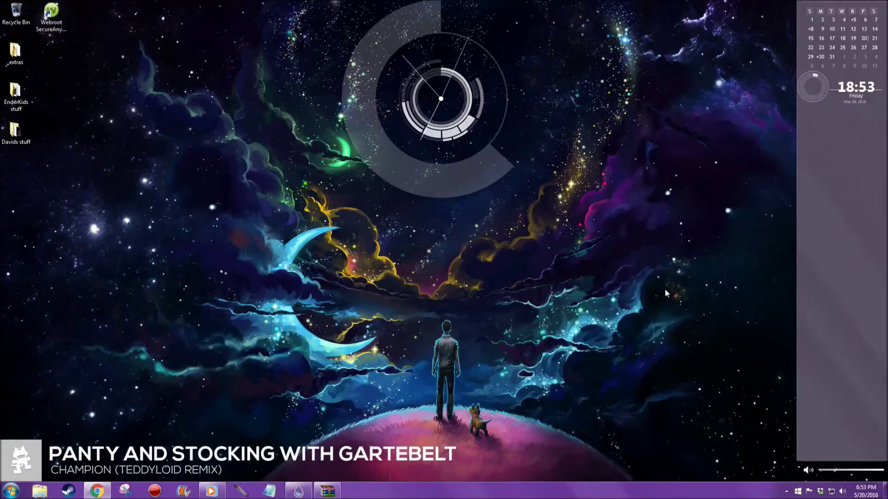
{"action": "left_click", "coordinate": [326, 491]}
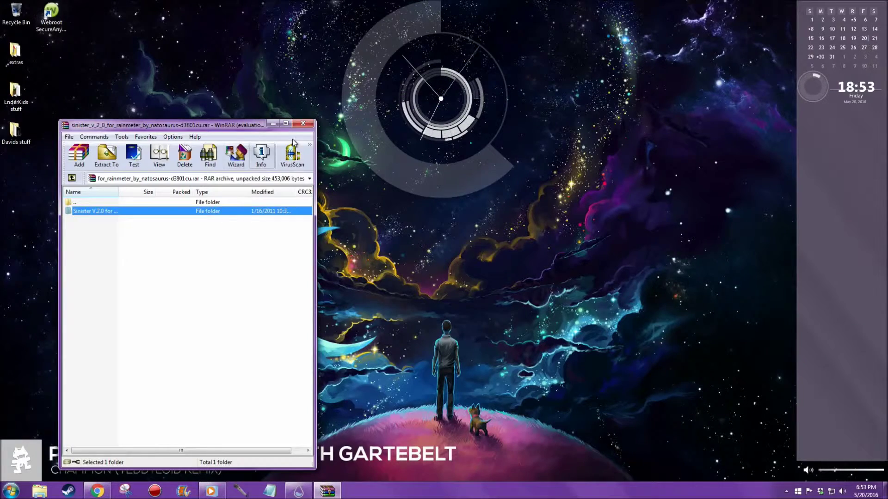
Step: Refresh all skins in the Manage Rainmeter window, and close and reopen it to update the skin list
{"action": "left_click", "coordinate": [298, 491]}
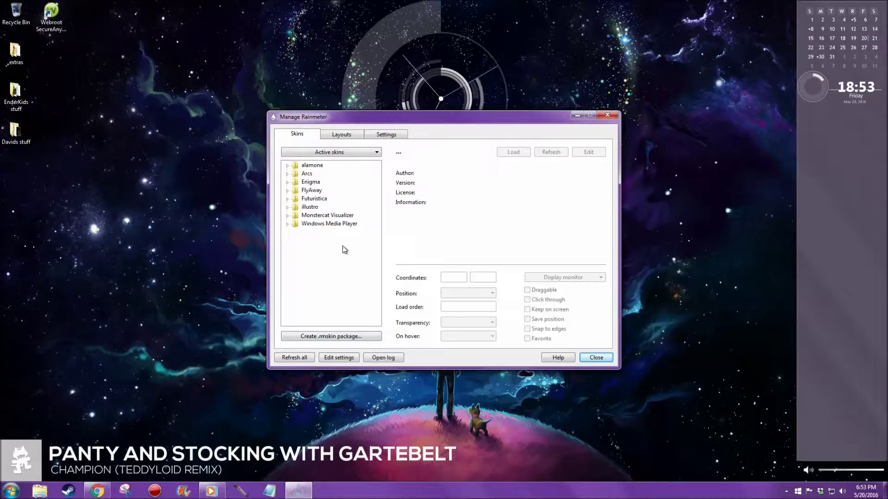
{"action": "left_click", "coordinate": [301, 359]}
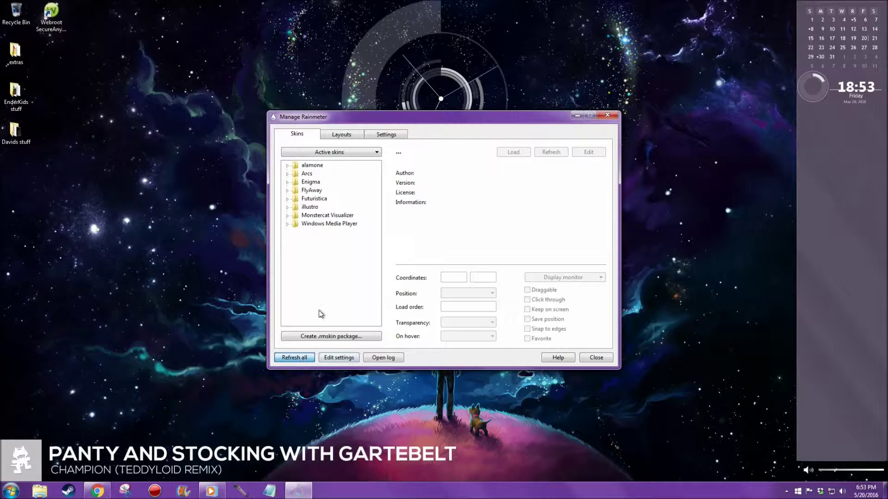
{"action": "left_click", "coordinate": [613, 115]}
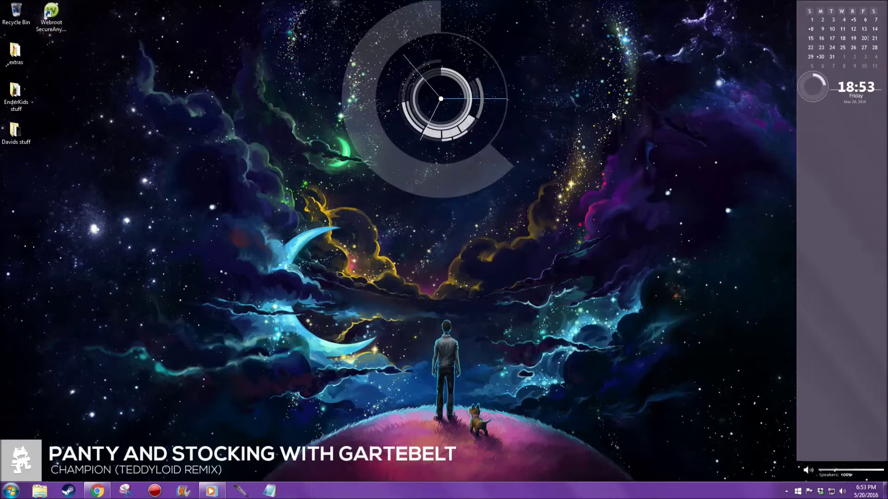
{"action": "left_click", "coordinate": [786, 491]}
{"action": "left_click", "coordinate": [771, 445]}
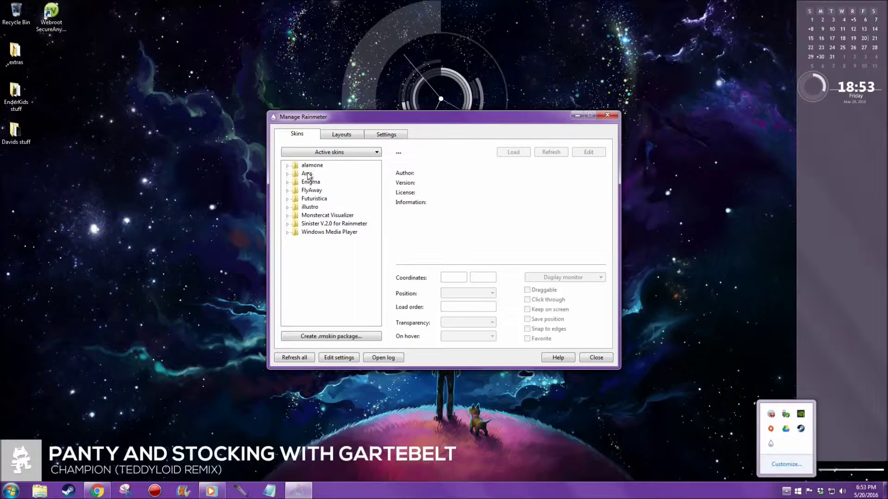
Step: Load Week View Calendar.ini from the Sinister V.2.0 Calender folder and unload it again
{"action": "double_click", "coordinate": [316, 225]}
{"action": "double_click", "coordinate": [322, 233]}
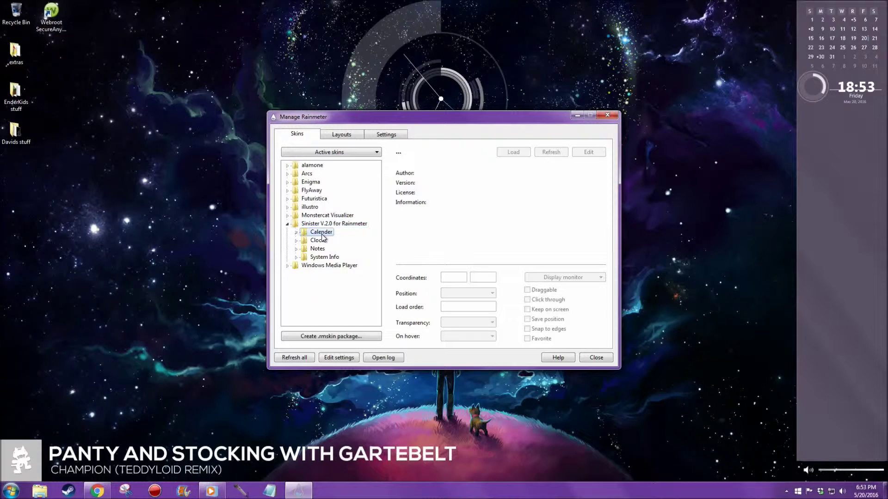
{"action": "double_click", "coordinate": [346, 242]}
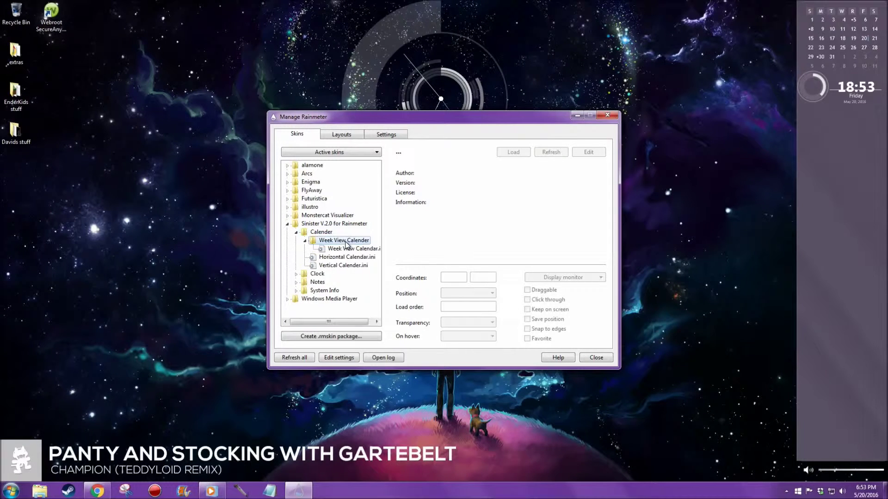
{"action": "double_click", "coordinate": [349, 249]}
{"action": "left_click_drag", "start_coordinate": [460, 125], "coordinate": [266, 79]}
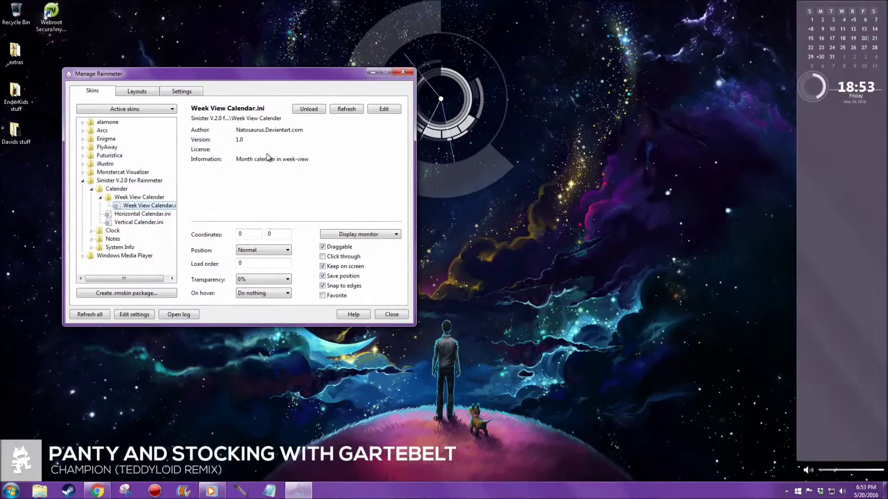
{"action": "left_click", "coordinate": [304, 110]}
Step: Load the Sinister Horizontal Calendar.ini skin, refresh it with the manager window moved aside, and unload it
{"action": "double_click", "coordinate": [142, 213]}
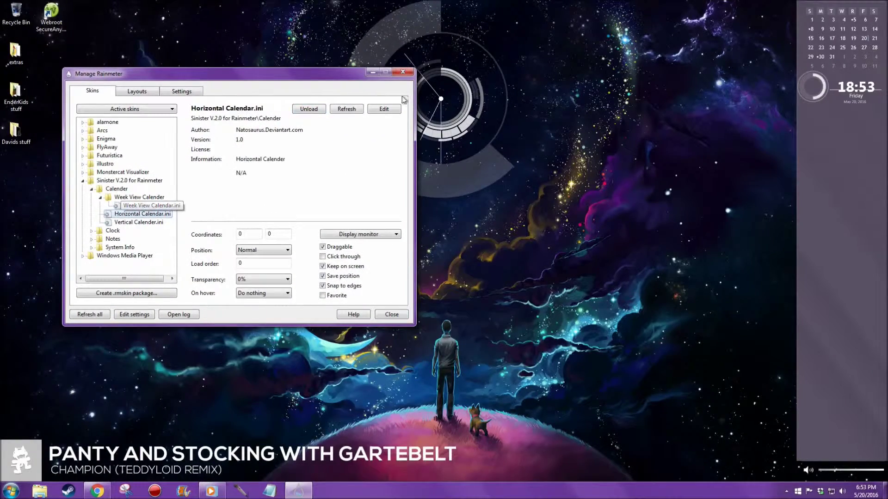
{"action": "left_click_drag", "start_coordinate": [313, 77], "coordinate": [316, 192]}
{"action": "left_click", "coordinate": [349, 223]}
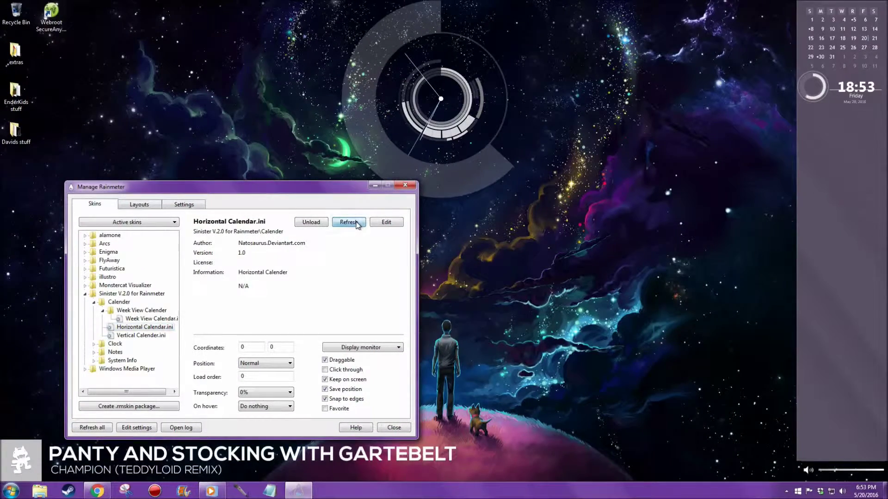
{"action": "left_click", "coordinate": [311, 222]}
Step: Try out the Sinister skins Vertical Calender.ini and The Time and Date DARK.ini, unloading each one again
{"action": "left_click", "coordinate": [129, 336]}
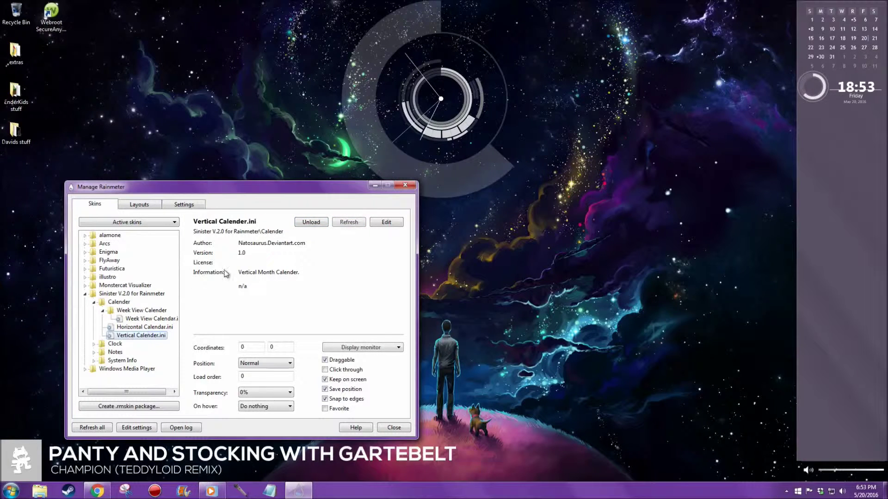
{"action": "left_click", "coordinate": [312, 223]}
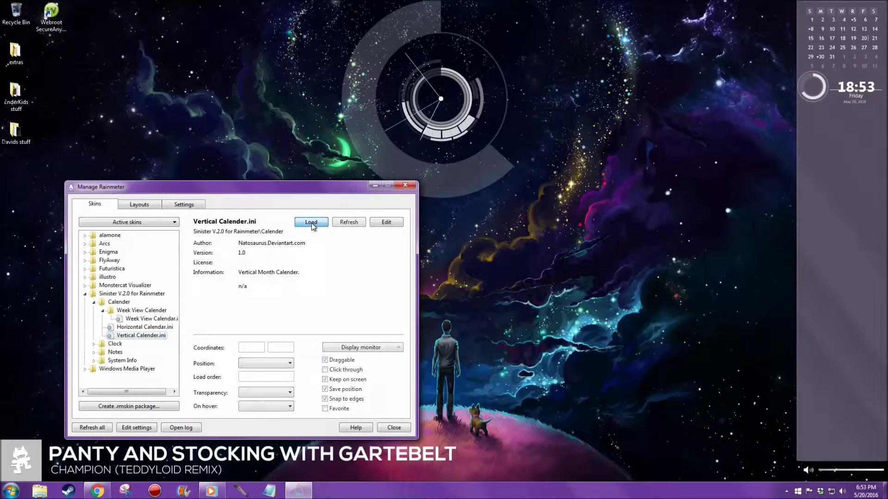
{"action": "double_click", "coordinate": [115, 344]}
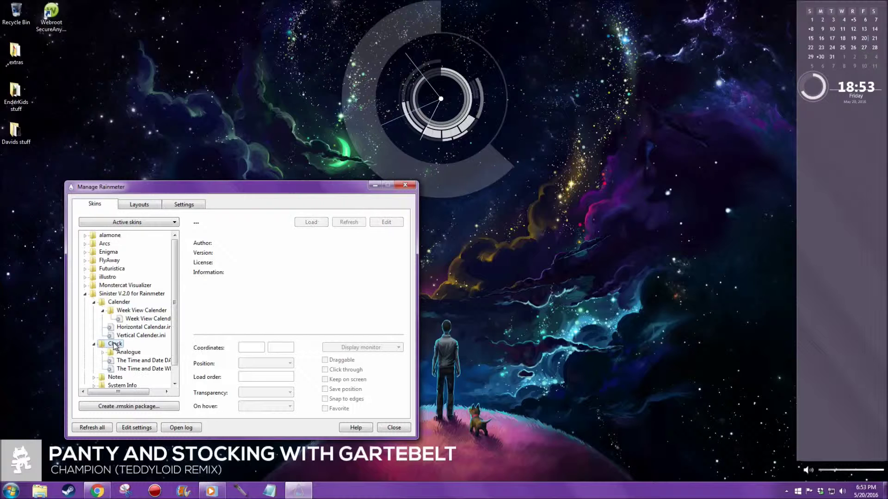
{"action": "left_click", "coordinate": [130, 361]}
{"action": "double_click", "coordinate": [130, 363]}
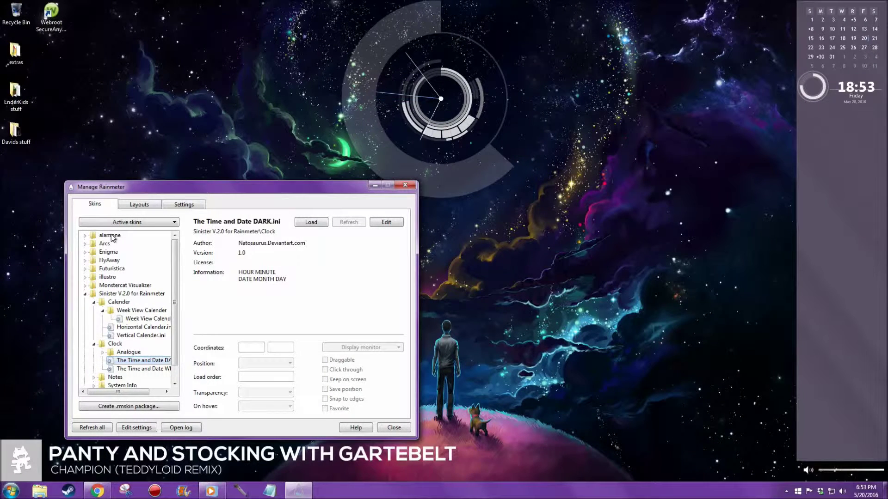
Step: Look inside the Enigma skin folder, and collapse the Sinister V.2.0 and Enigma folders in the skin list
{"action": "double_click", "coordinate": [109, 253]}
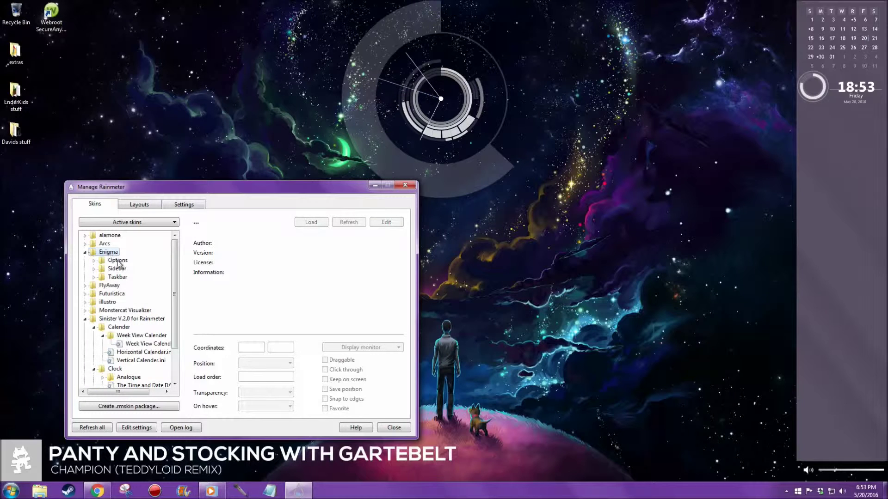
{"action": "left_click", "coordinate": [85, 319]}
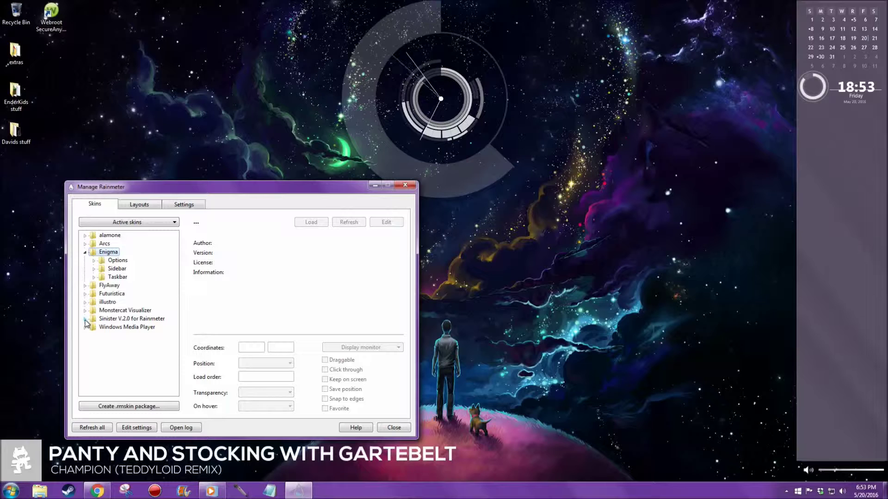
{"action": "left_click", "coordinate": [85, 253]}
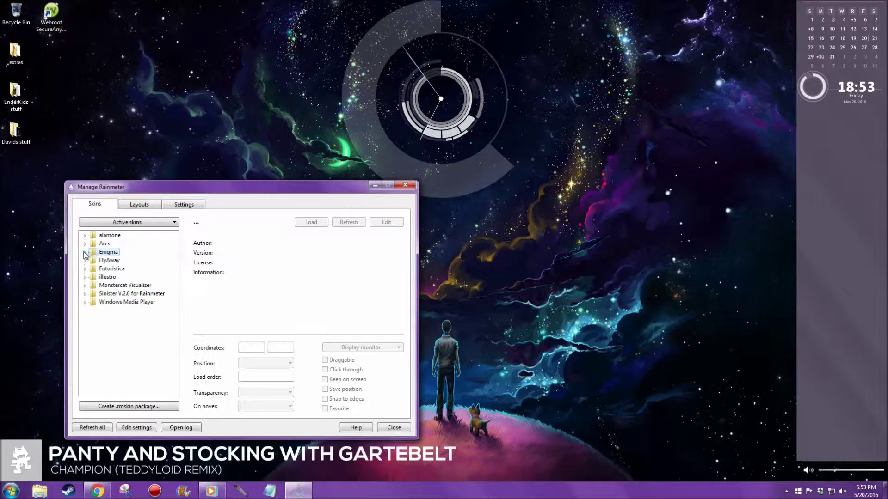
Step: Try to load Notes3.ini from the alamone a1 sidebar notes folder, dismiss the skin warning, and close the crashed program
{"action": "double_click", "coordinate": [113, 236]}
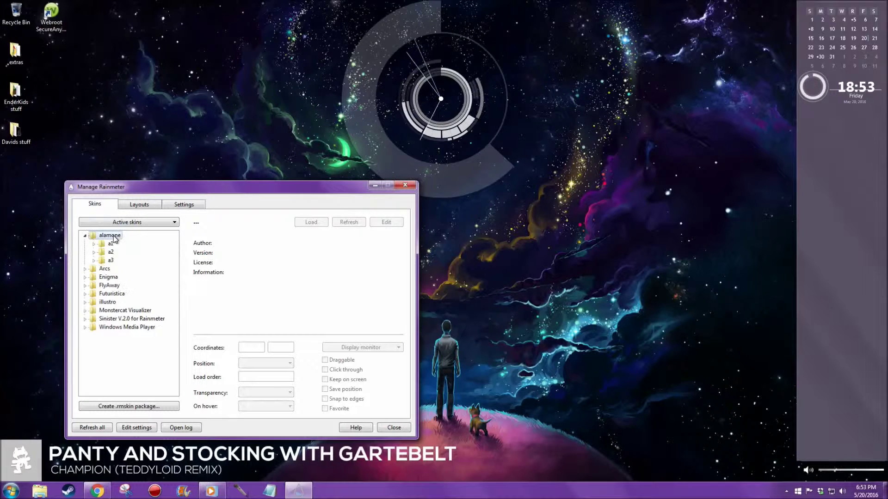
{"action": "double_click", "coordinate": [111, 244]}
{"action": "double_click", "coordinate": [123, 253]}
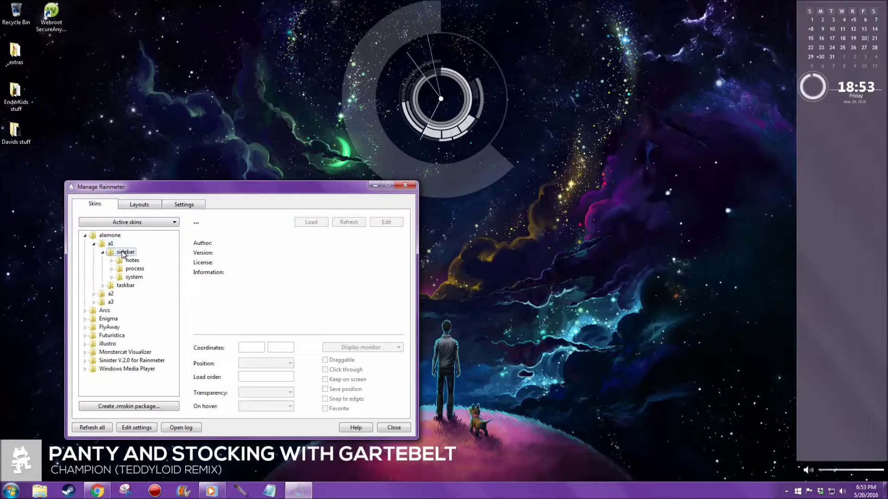
{"action": "double_click", "coordinate": [131, 261]}
{"action": "double_click", "coordinate": [144, 269]}
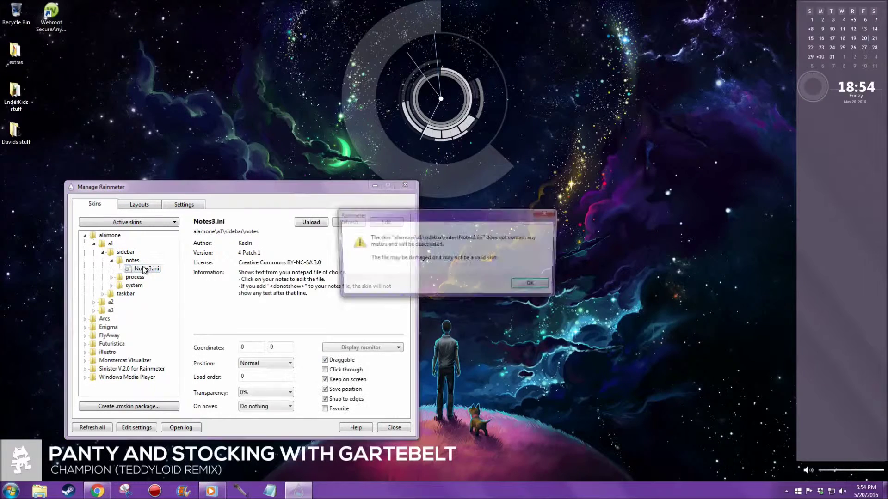
{"action": "left_click", "coordinate": [548, 213]}
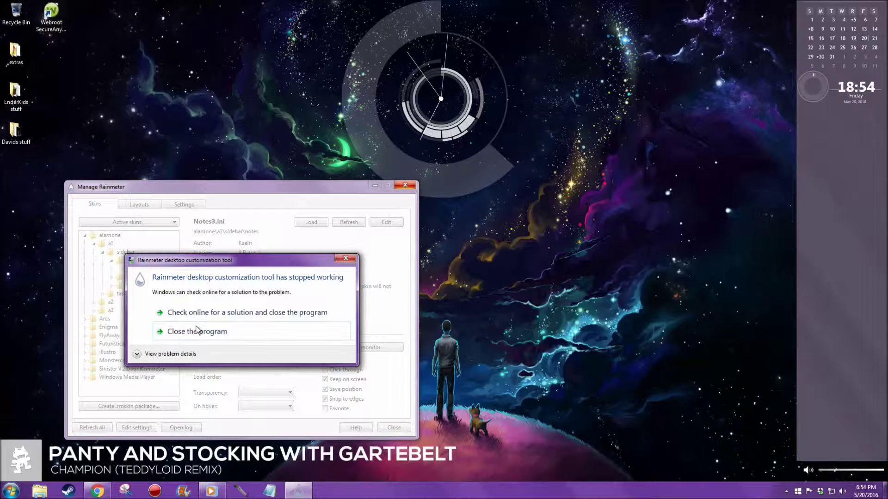
{"action": "left_click", "coordinate": [191, 331]}
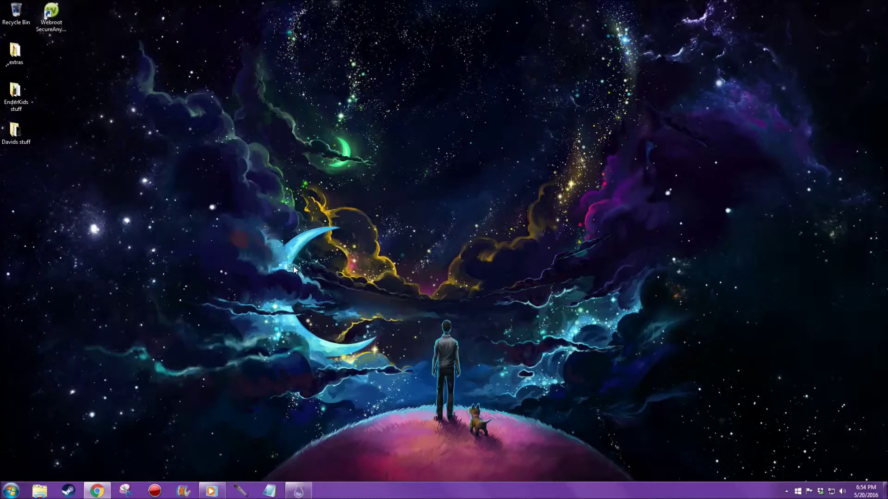
Step: Close the Origin window and restart Rainmeter by searching the installed programs for rain
{"action": "left_click", "coordinate": [785, 493]}
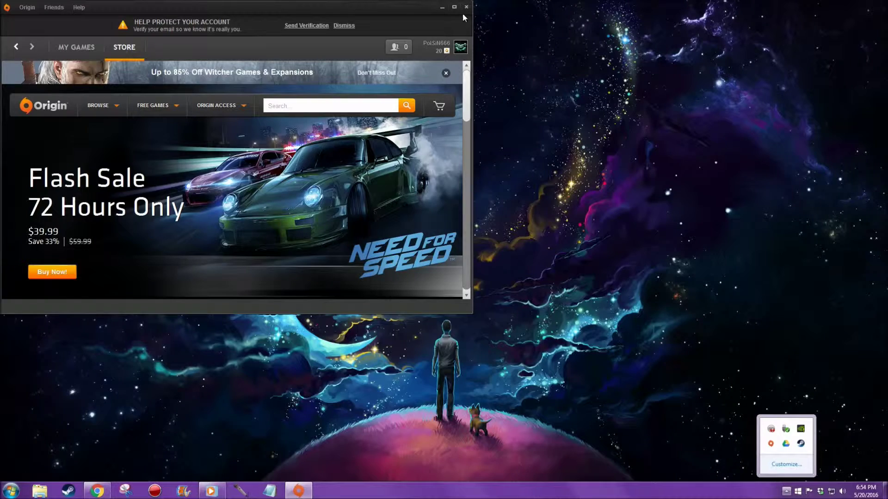
{"action": "left_click", "coordinate": [466, 7]}
{"action": "left_click", "coordinate": [11, 491]}
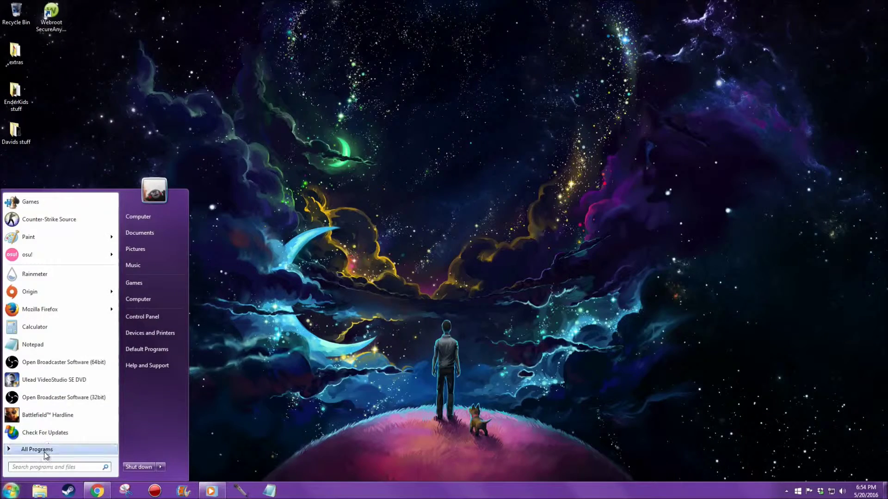
{"action": "left_click", "coordinate": [45, 454]}
{"action": "scroll", "coordinate": [55, 383], "scroll_direction": "down", "scroll_amount": 5}
{"action": "scroll", "coordinate": [56, 383], "scroll_direction": "down", "scroll_amount": 2}
{"action": "left_click", "coordinate": [27, 469]}
{"action": "type", "text": "rain"}
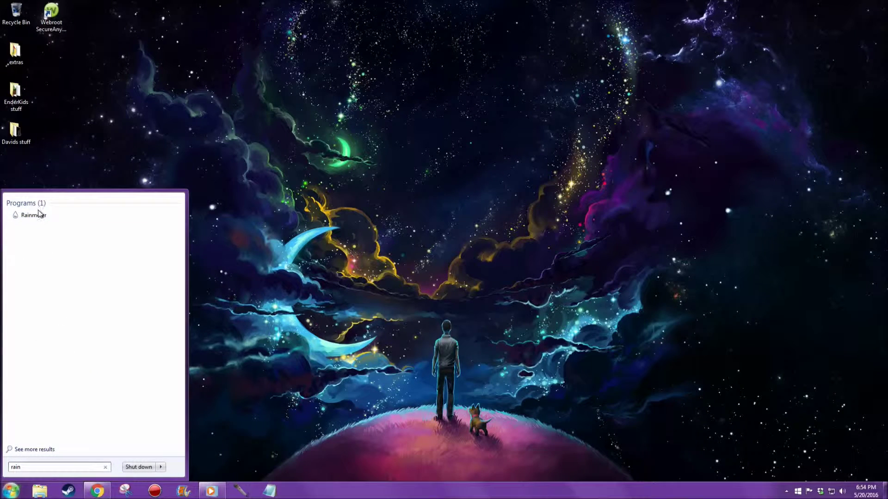
{"action": "left_click", "coordinate": [33, 215]}
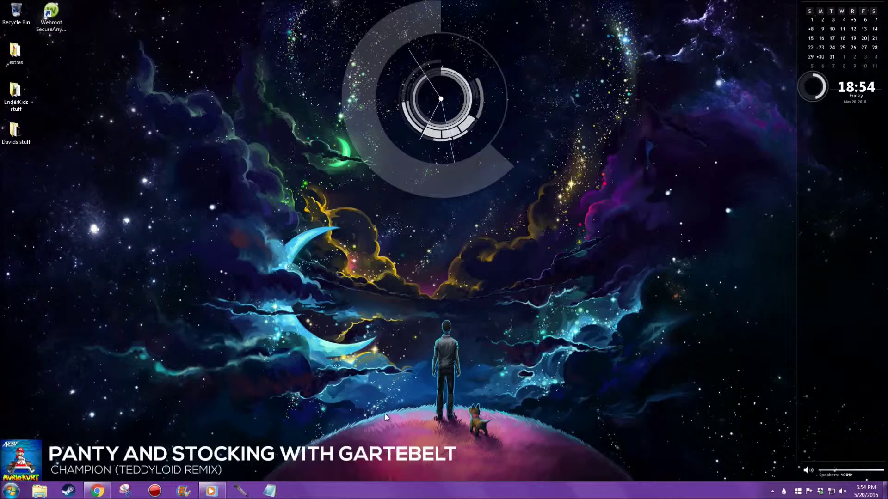
Step: Open the Manage Rainmeter window and load battery.ini from the alamone a2 battery folder
{"action": "left_click", "coordinate": [780, 492]}
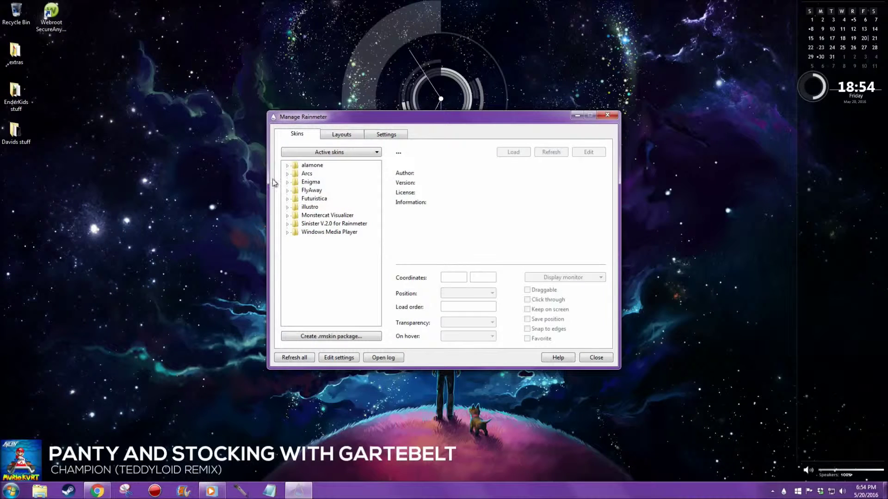
{"action": "double_click", "coordinate": [313, 166]}
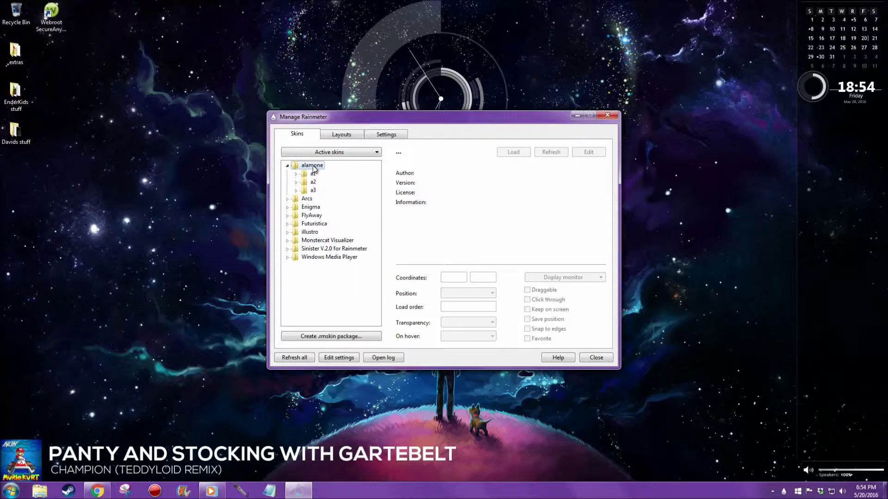
{"action": "double_click", "coordinate": [313, 182]}
{"action": "double_click", "coordinate": [327, 191]}
{"action": "double_click", "coordinate": [340, 200]}
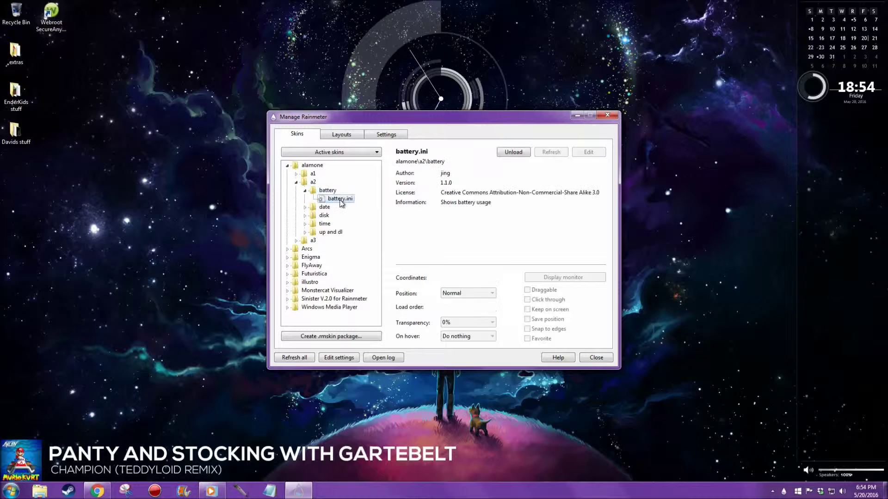
Step: Move the Webroot shortcut below its old spot and place the battery skin in the empty desktop area at coordinates 253, 405
{"action": "left_click", "coordinate": [78, 14]}
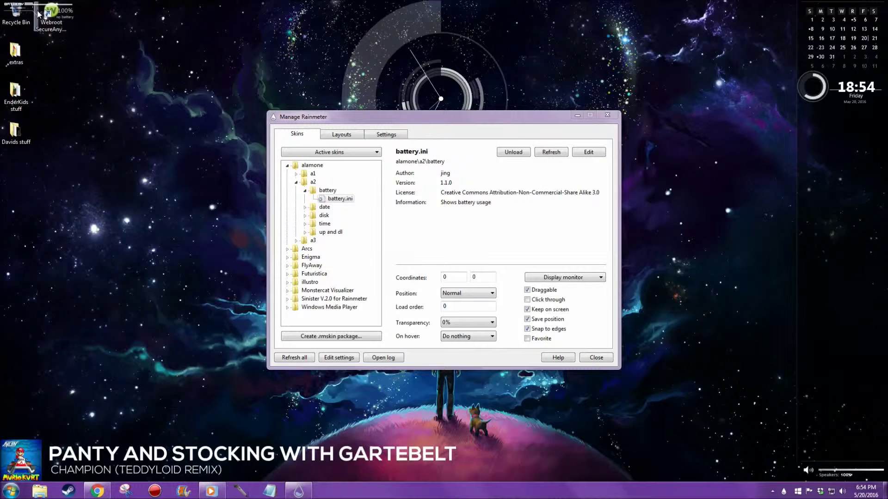
{"action": "left_click_drag", "start_coordinate": [47, 60], "coordinate": [51, 62]}
{"action": "left_click_drag", "start_coordinate": [46, 9], "coordinate": [223, 202]}
{"action": "left_click_drag", "start_coordinate": [145, 225], "coordinate": [138, 195]}
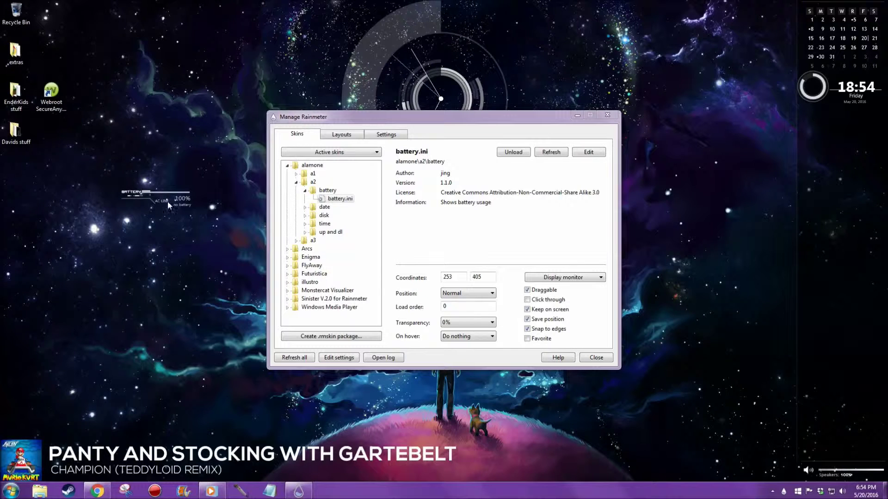
Step: View the battery skin's own options, bring up its management settings from there, and close the manager window
{"action": "right_click", "coordinate": [153, 200]}
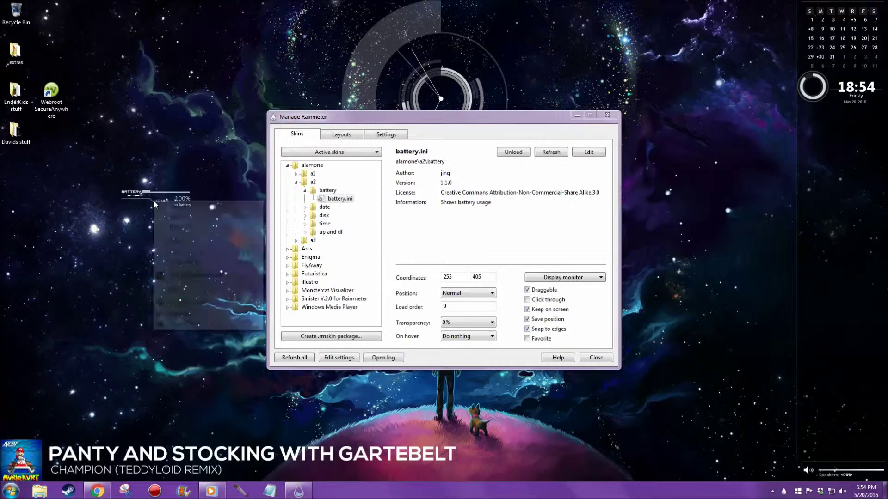
{"action": "left_click", "coordinate": [142, 193]}
{"action": "right_click", "coordinate": [143, 190]}
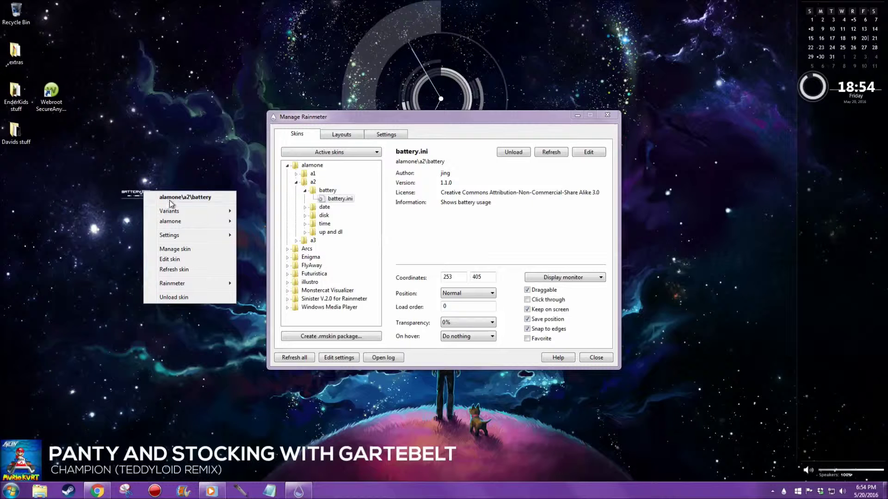
{"action": "mouse_move", "coordinate": [180, 223]}
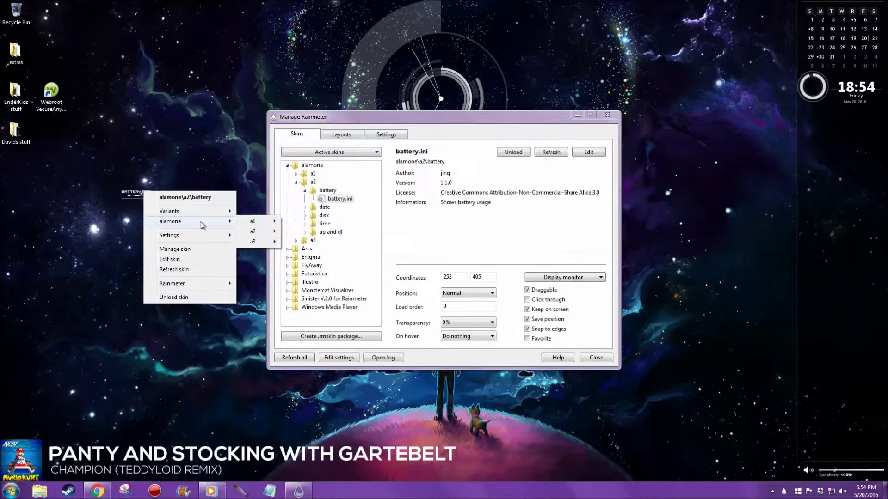
{"action": "left_click", "coordinate": [175, 250]}
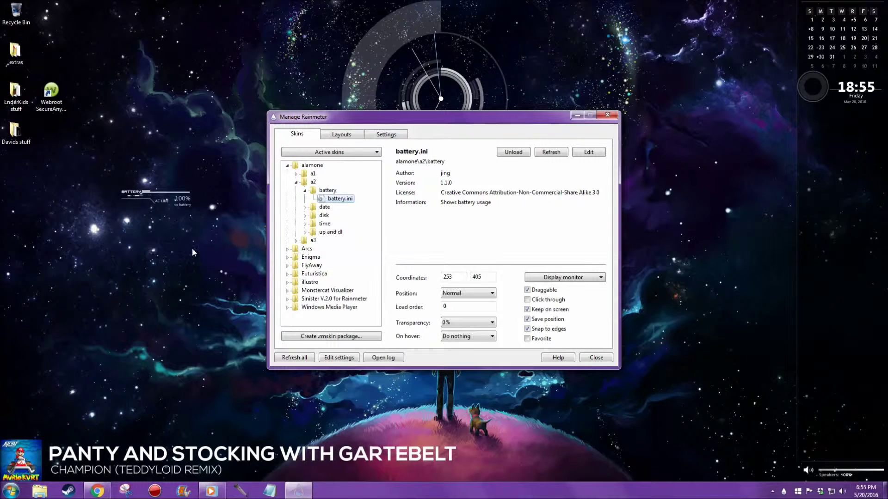
{"action": "left_click", "coordinate": [607, 115]}
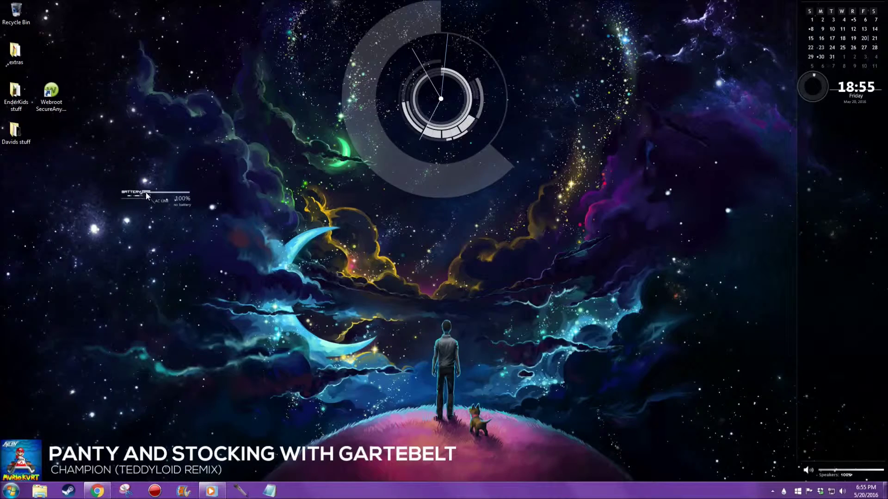
Step: Open the battery skin's code for editing, look through it, close it, and unload the skin from the desktop
{"action": "right_click", "coordinate": [147, 196]}
{"action": "left_click", "coordinate": [170, 260]}
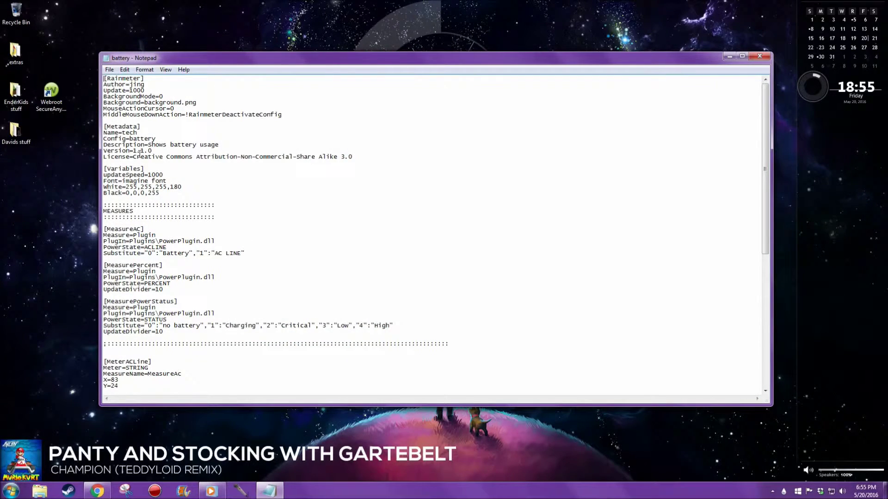
{"action": "scroll", "coordinate": [146, 203], "scroll_direction": "down", "scroll_amount": 2}
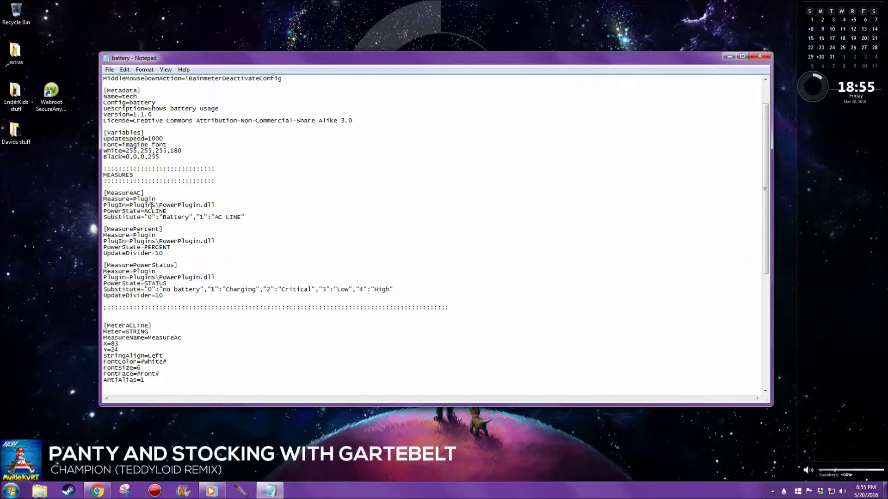
{"action": "scroll", "coordinate": [151, 205], "scroll_direction": "down", "scroll_amount": 11}
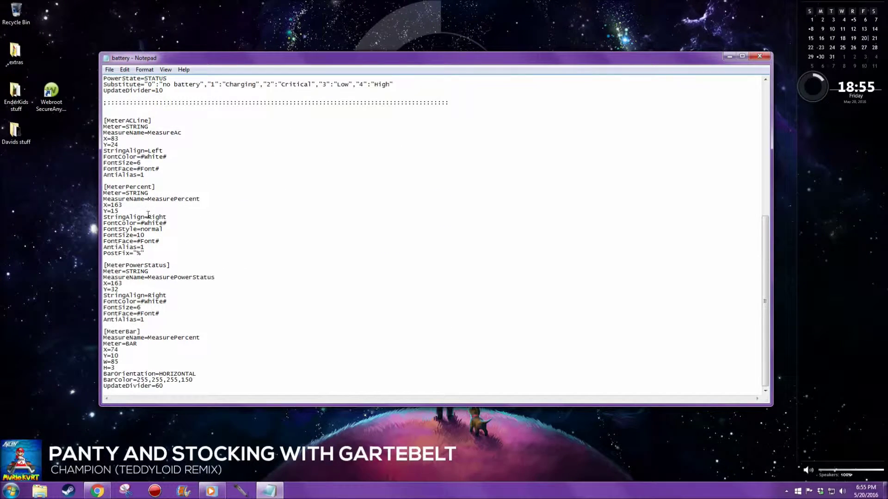
{"action": "left_click", "coordinate": [759, 56]}
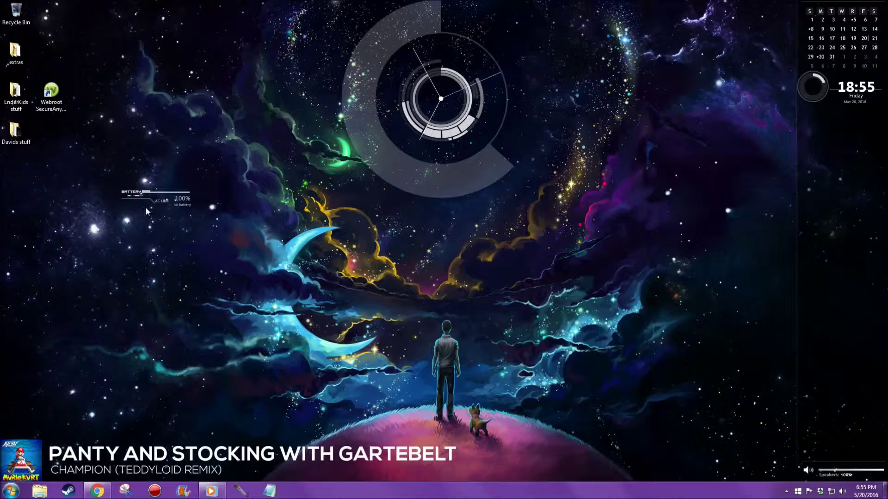
{"action": "right_click", "coordinate": [147, 194]}
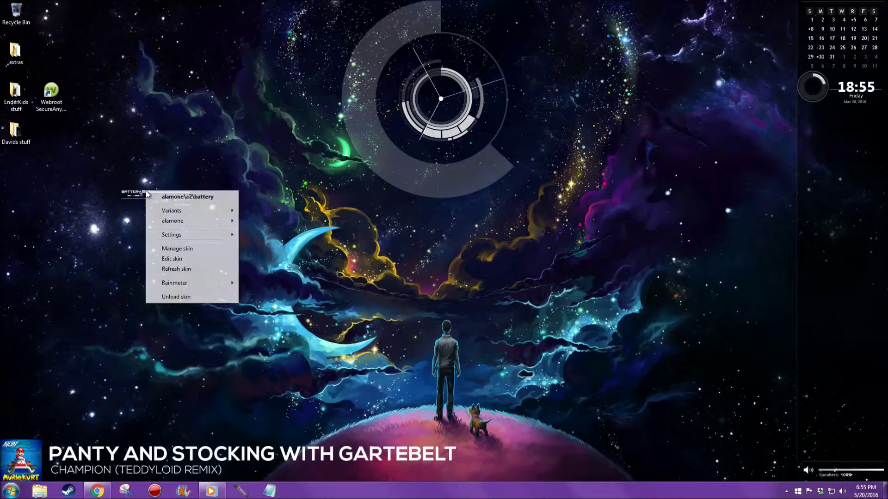
{"action": "left_click", "coordinate": [185, 297]}
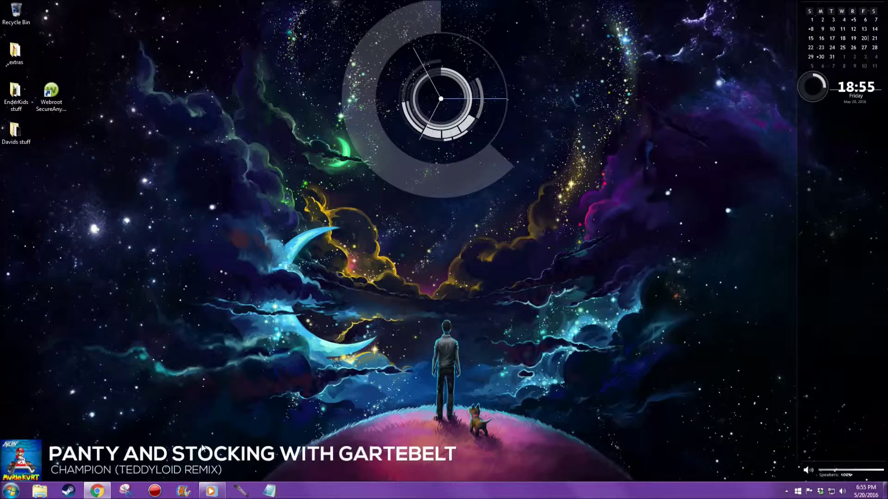
Step: Switch to Chrome and open the Google home page in a new tab
{"action": "mouse_move", "coordinate": [102, 494]}
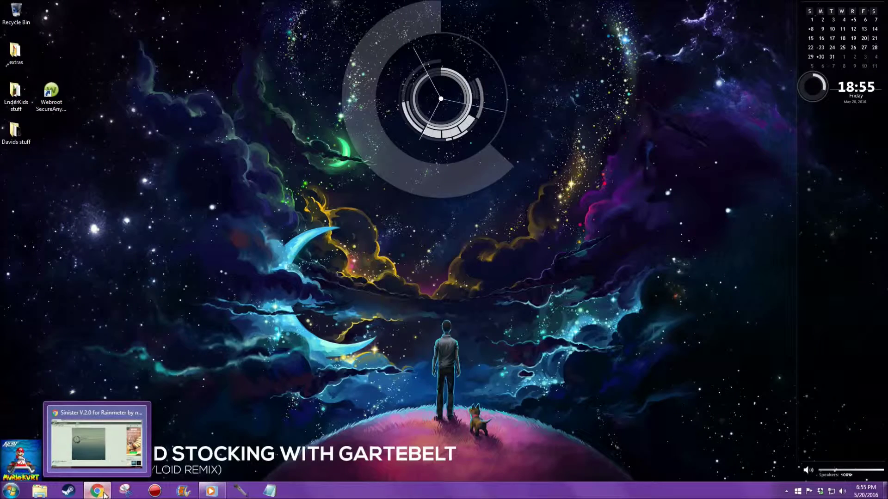
{"action": "left_click", "coordinate": [104, 492]}
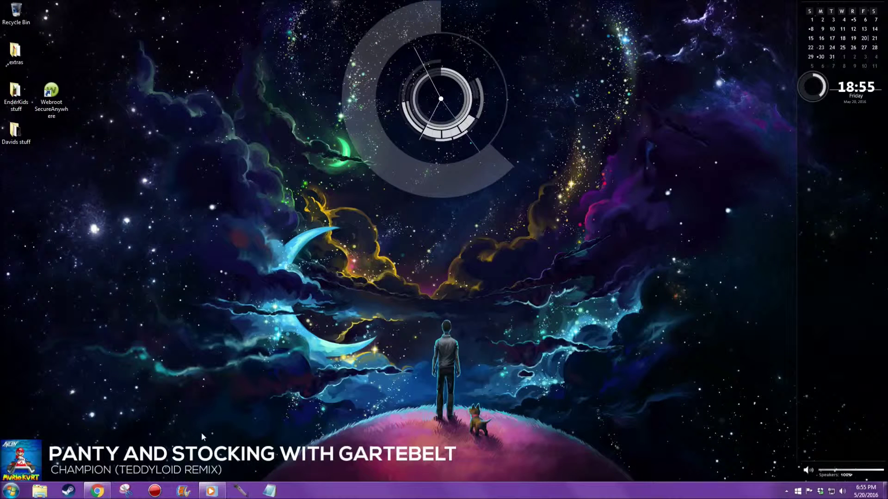
{"action": "left_click", "coordinate": [97, 491]}
{"action": "left_click", "coordinate": [101, 5]}
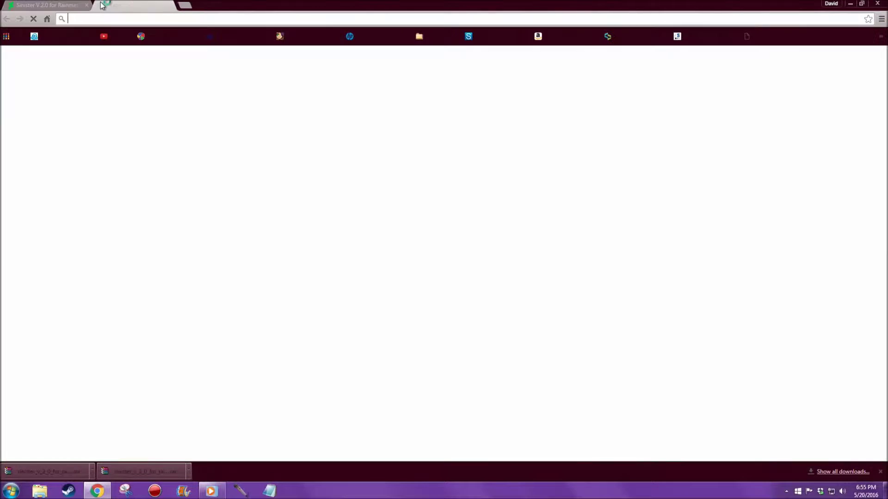
{"action": "type", "text": "goog"}
{"action": "key", "text": "Return"}
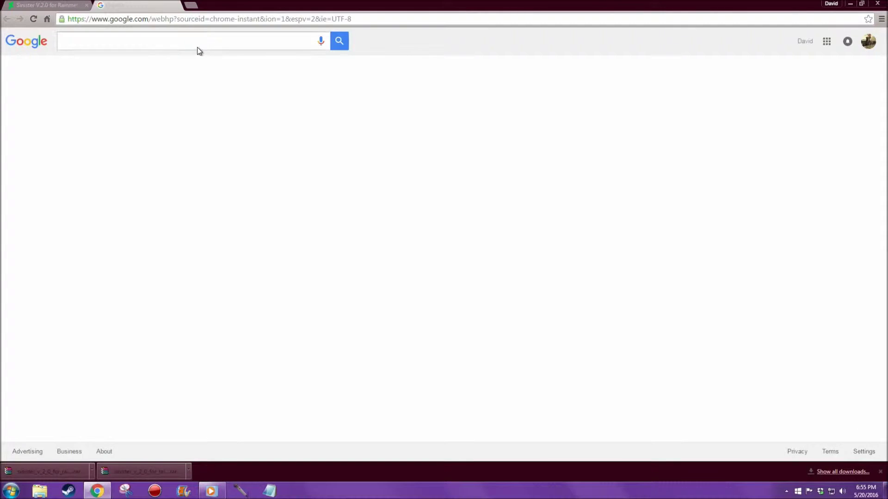
Step: Search Google for "anime backgrounds" and switch to the image results
{"action": "left_click", "coordinate": [197, 47]}
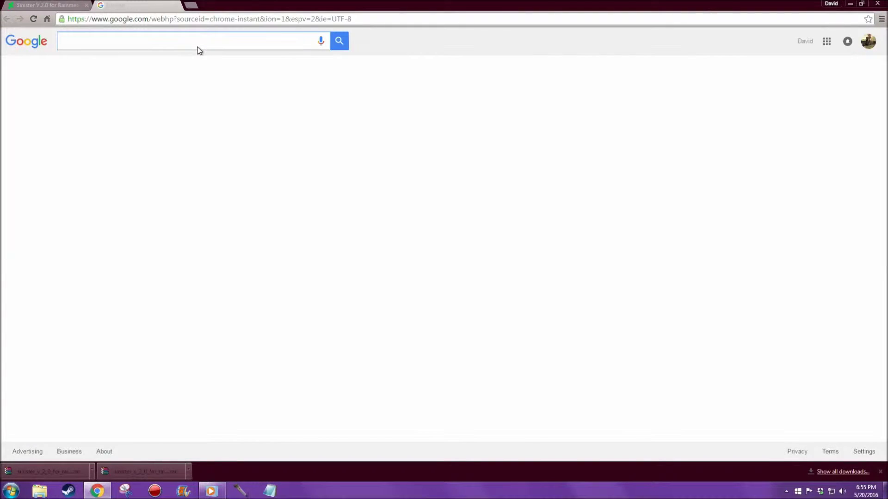
{"action": "type", "text": "anime "}
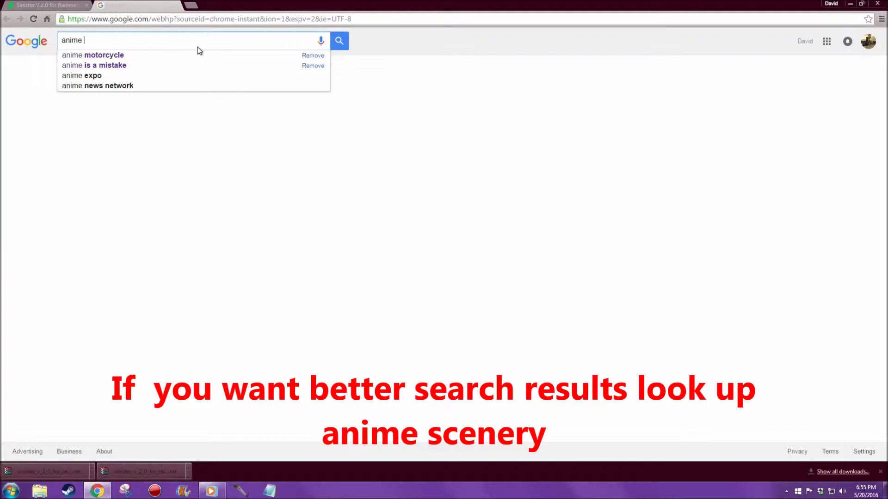
{"action": "type", "text": "back"}
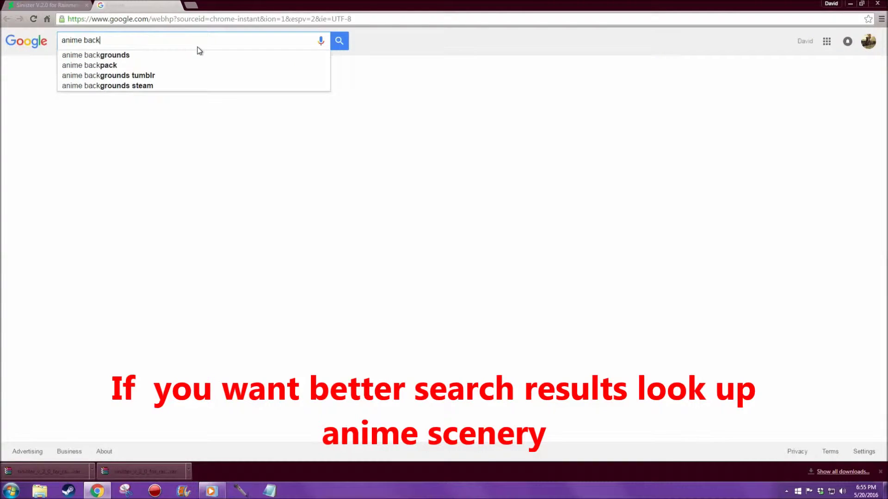
{"action": "left_click", "coordinate": [144, 55]}
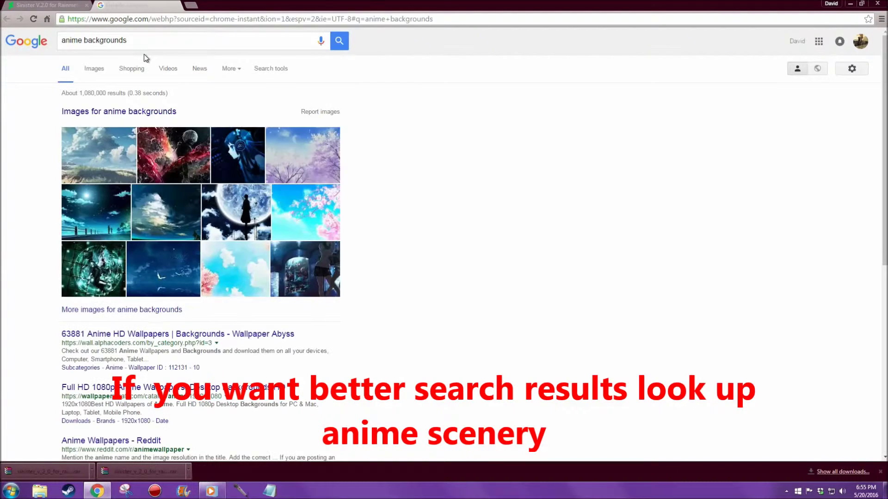
{"action": "left_click", "coordinate": [95, 71]}
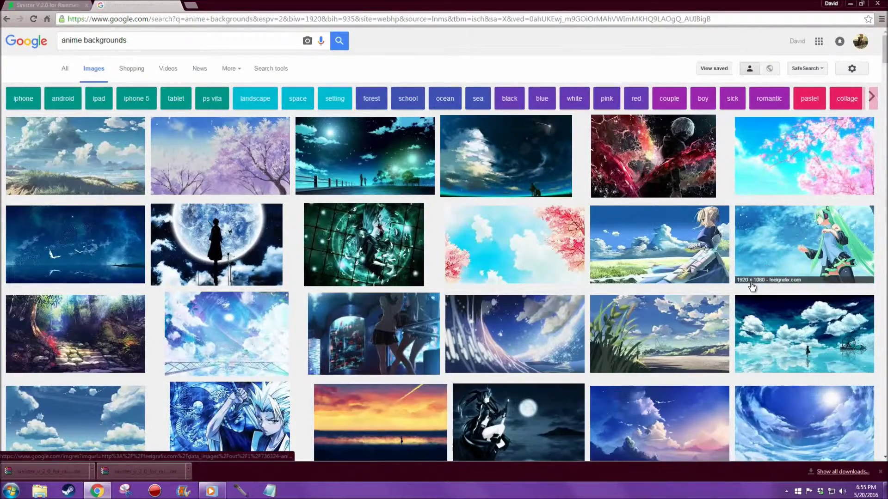
Step: Browse the anime background images and preview the blue forest picture and the night city wallpaper with the railing
{"action": "scroll", "coordinate": [449, 254], "scroll_direction": "down", "scroll_amount": 2}
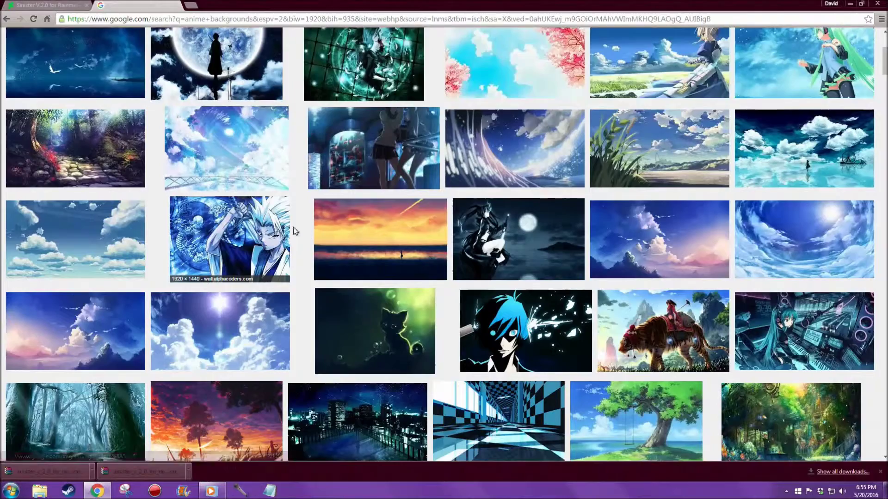
{"action": "scroll", "coordinate": [298, 228], "scroll_direction": "down", "scroll_amount": 2}
{"action": "left_click", "coordinate": [86, 326]}
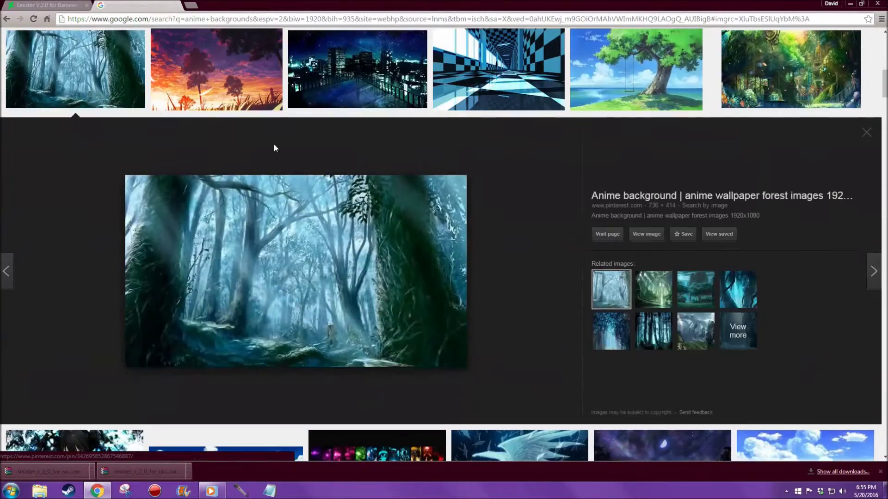
{"action": "left_click", "coordinate": [355, 76]}
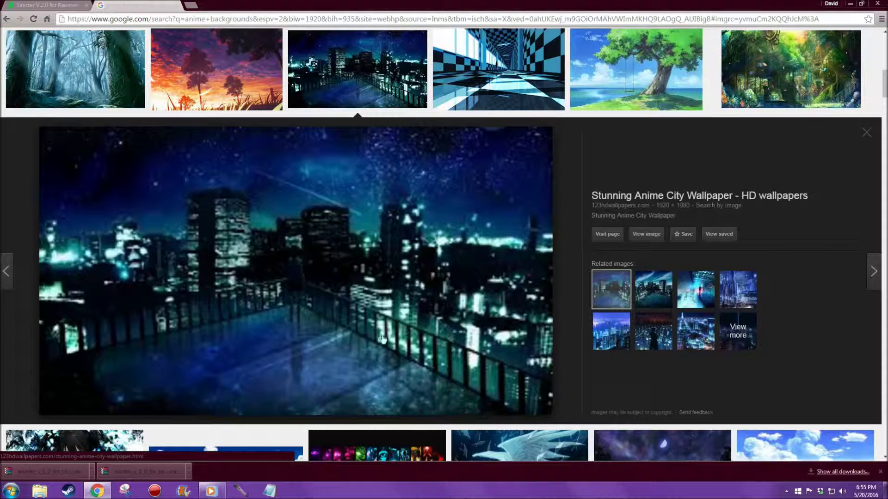
Step: Open the previewed night city image on its own in a new tab, view it, and close that tab
{"action": "right_click", "coordinate": [376, 238]}
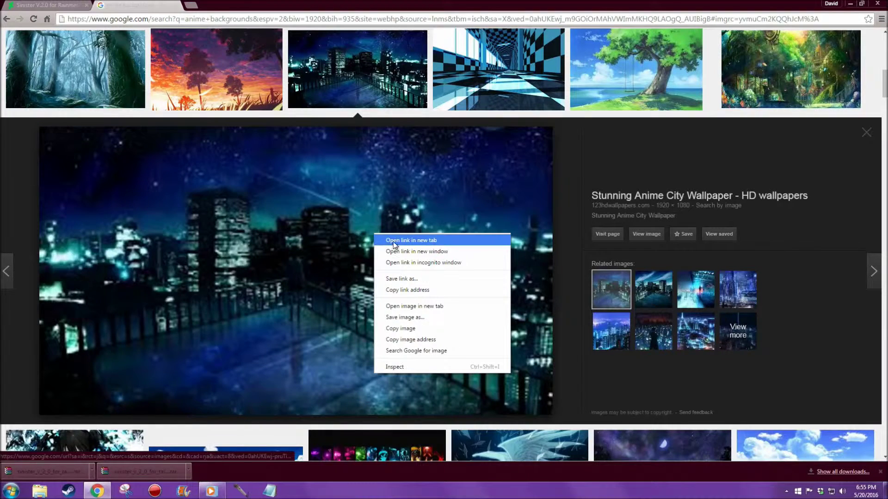
{"action": "left_click", "coordinate": [393, 243]}
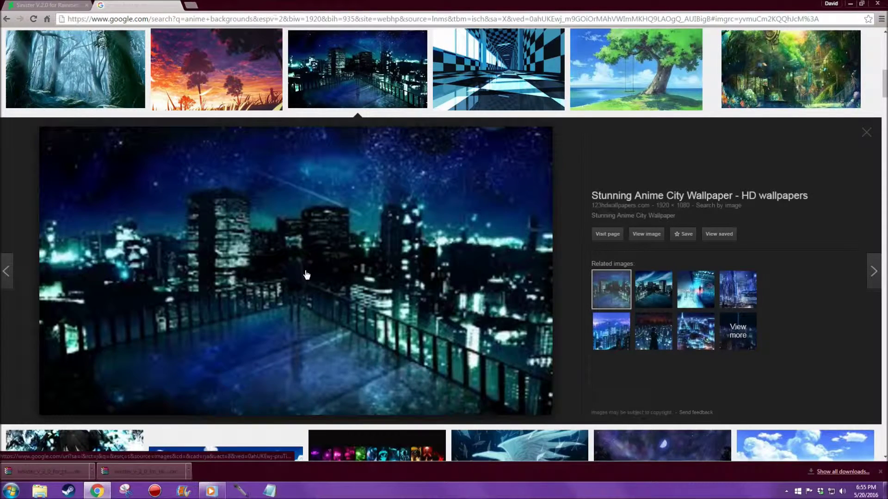
{"action": "right_click", "coordinate": [304, 269]}
{"action": "left_click", "coordinate": [347, 341]}
{"action": "left_click", "coordinate": [213, 4]}
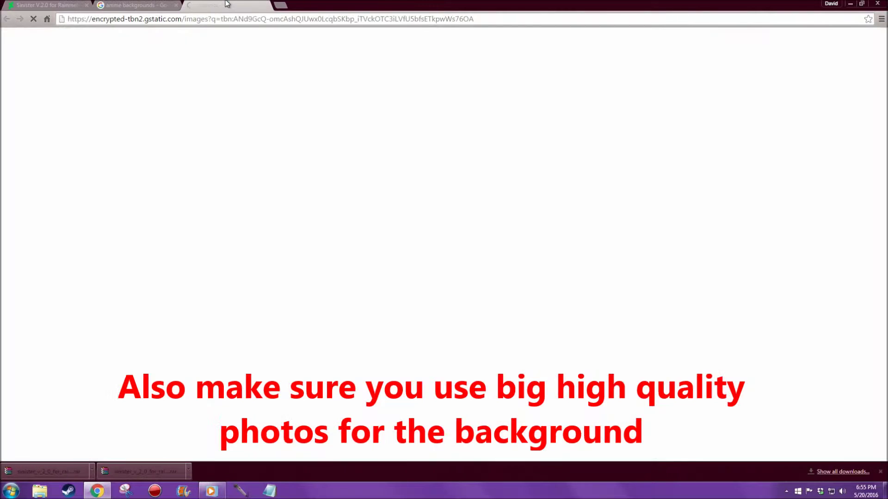
{"action": "left_click", "coordinate": [266, 6]}
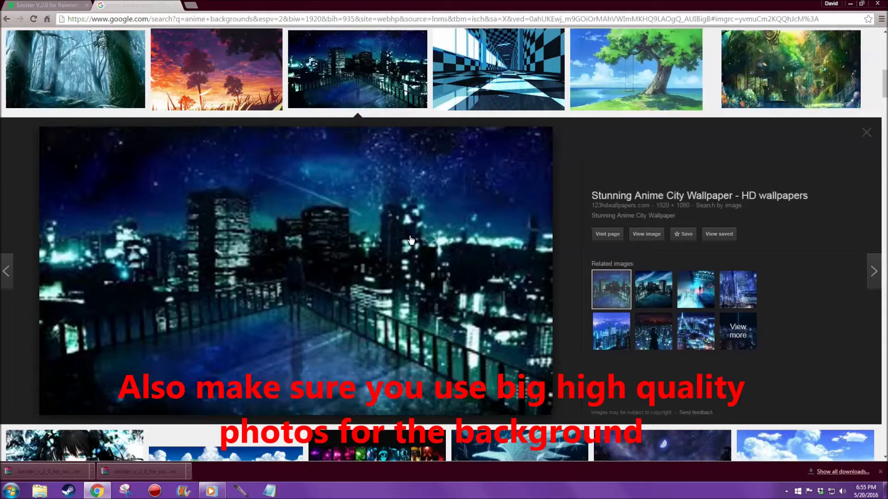
Step: Open the city wallpaper's page on 123hdwallpapers.com, look through it down to the related wallpapers, and close it
{"action": "left_click", "coordinate": [649, 237]}
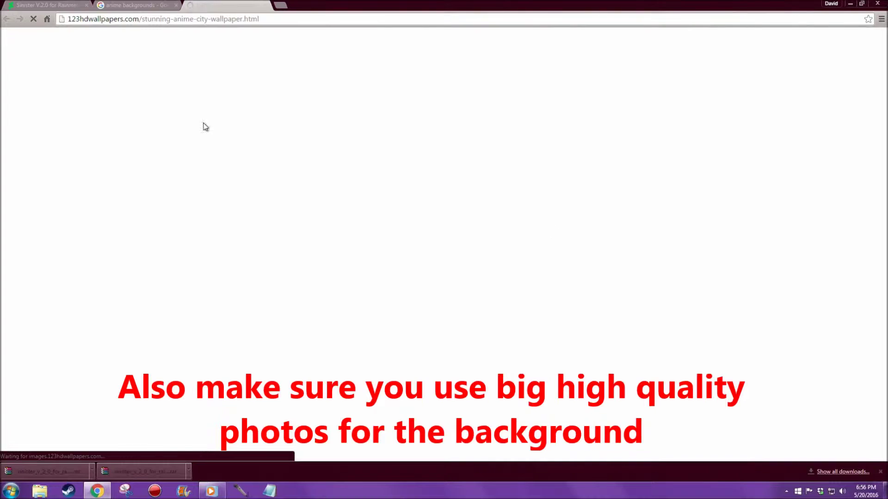
{"action": "scroll", "coordinate": [246, 127], "scroll_direction": "down", "scroll_amount": 4}
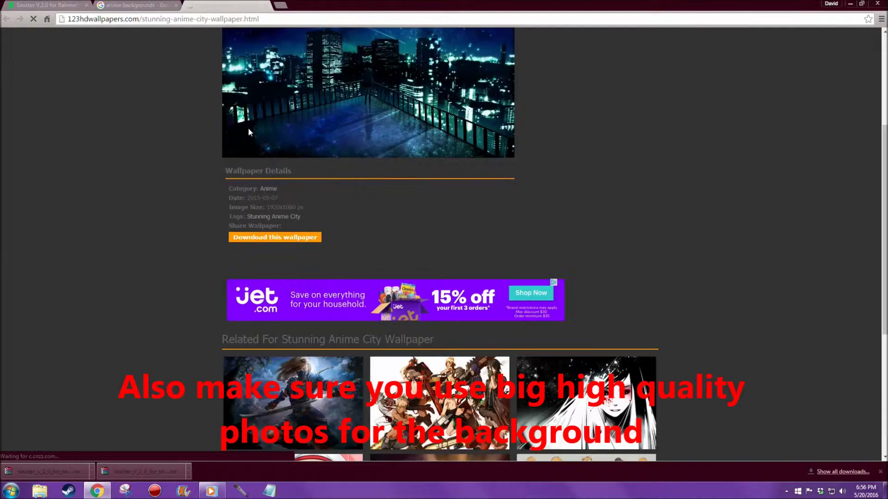
{"action": "scroll", "coordinate": [370, 145], "scroll_direction": "down", "scroll_amount": 3}
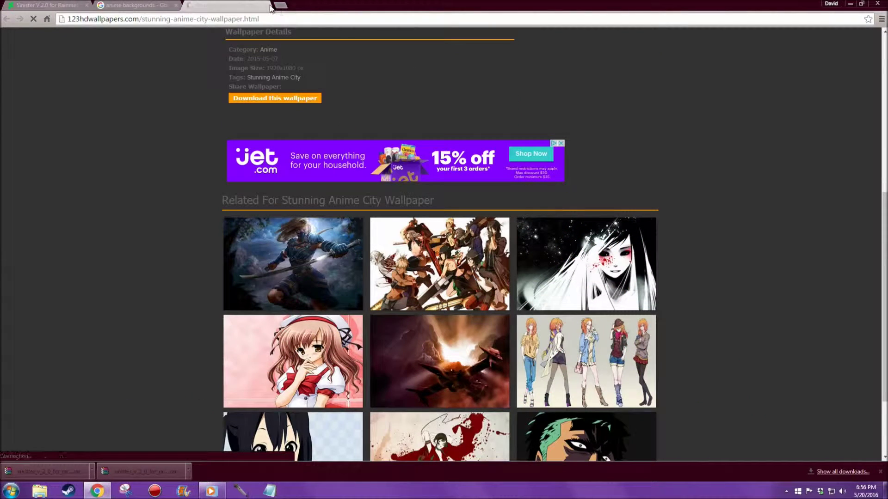
{"action": "left_click", "coordinate": [266, 5]}
Step: Look through more of the anime background results, and run a new image search for "blue anime room"
{"action": "scroll", "coordinate": [240, 256], "scroll_direction": "down", "scroll_amount": 2}
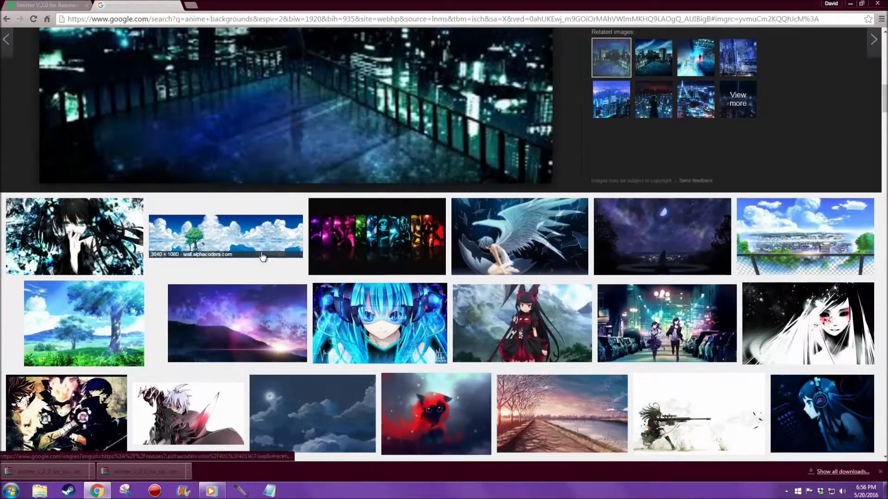
{"action": "scroll", "coordinate": [307, 261], "scroll_direction": "down", "scroll_amount": 5}
{"action": "scroll", "coordinate": [307, 261], "scroll_direction": "down", "scroll_amount": 1}
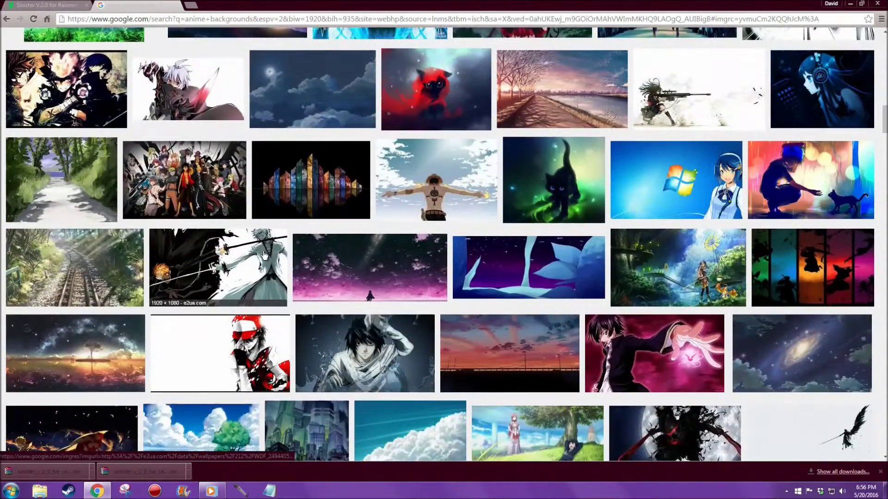
{"action": "scroll", "coordinate": [264, 255], "scroll_direction": "up", "scroll_amount": 15}
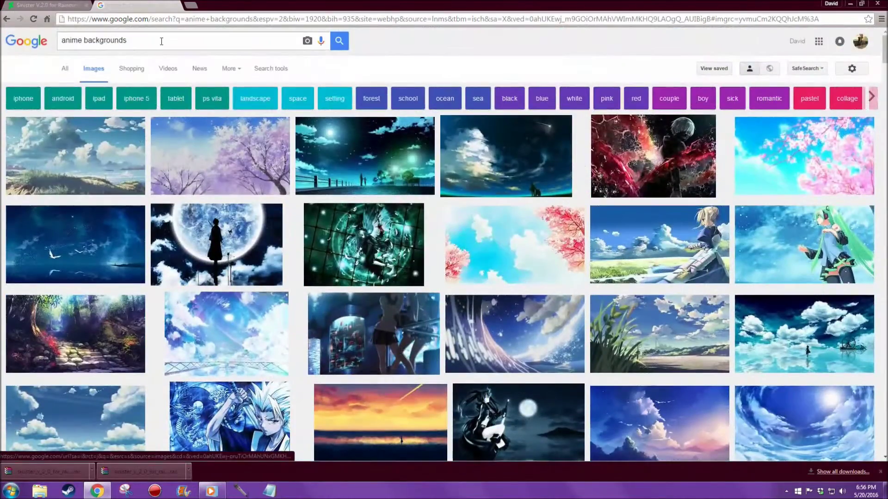
{"action": "left_click_drag", "start_coordinate": [157, 41], "coordinate": [2, 43]}
{"action": "type", "text": "bl"}
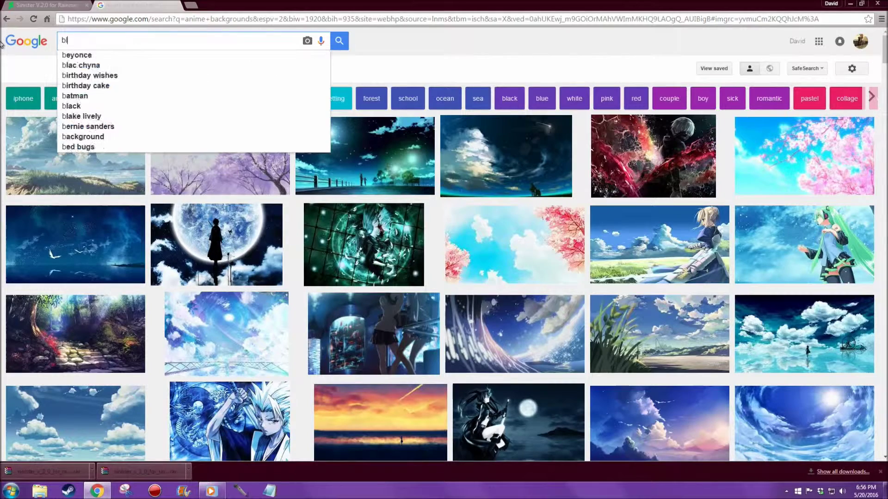
{"action": "type", "text": "ue anime room"}
{"action": "key", "text": "Return"}
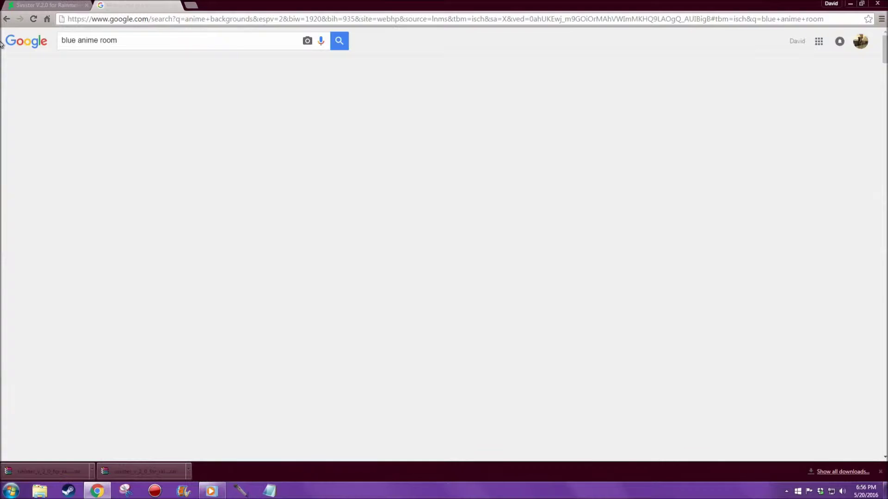
Step: Preview the blue room wallpaper with two girls and the rainy city window wallpaper, ending on the blue room picture
{"action": "left_click", "coordinate": [97, 153]}
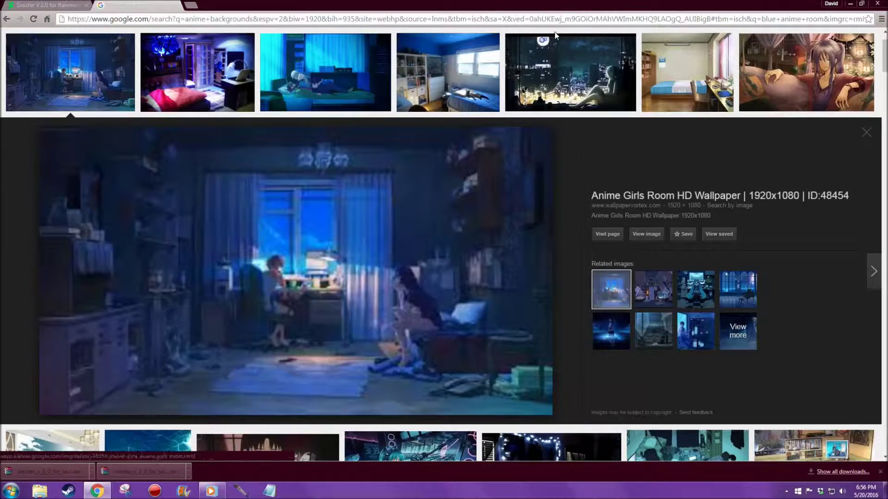
{"action": "left_click", "coordinate": [567, 85]}
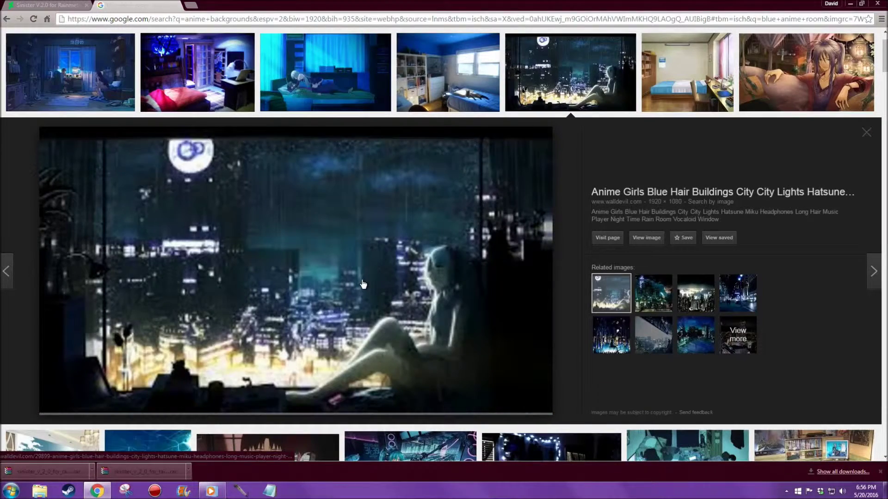
{"action": "left_click", "coordinate": [79, 71]}
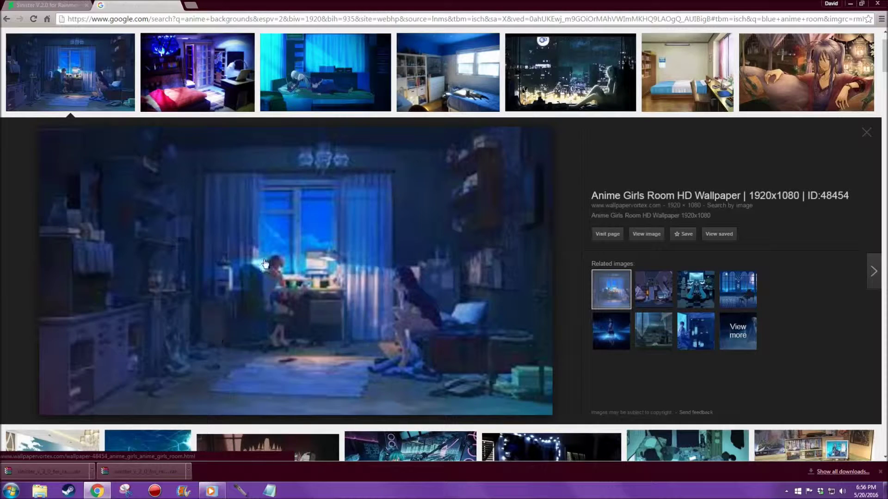
{"action": "scroll", "coordinate": [804, 191], "scroll_direction": "down", "scroll_amount": 4}
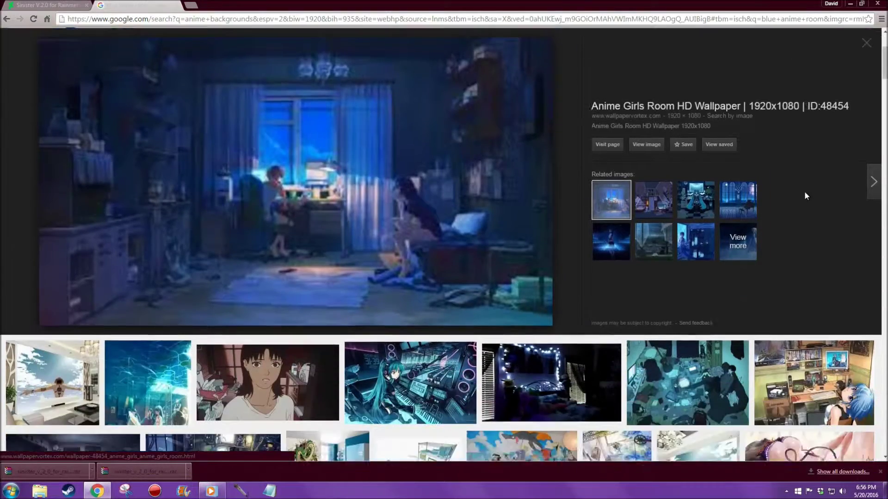
{"action": "scroll", "coordinate": [804, 190], "scroll_direction": "up", "scroll_amount": 4}
{"action": "scroll", "coordinate": [797, 195], "scroll_direction": "up", "scroll_amount": 1}
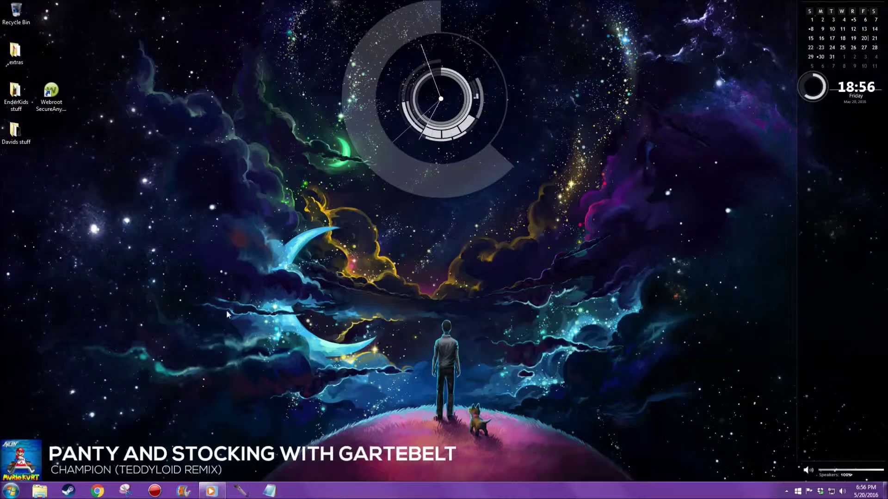
Step: Open the Pictures library and view the saved 054576-anime-girls-blue-hair-buildings picture in the photo viewer
{"action": "key", "text": "super"}
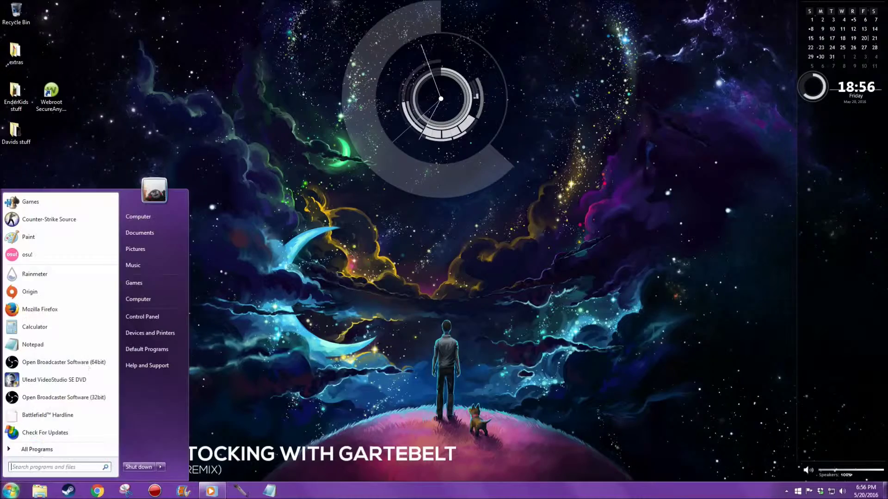
{"action": "left_click", "coordinate": [154, 252]}
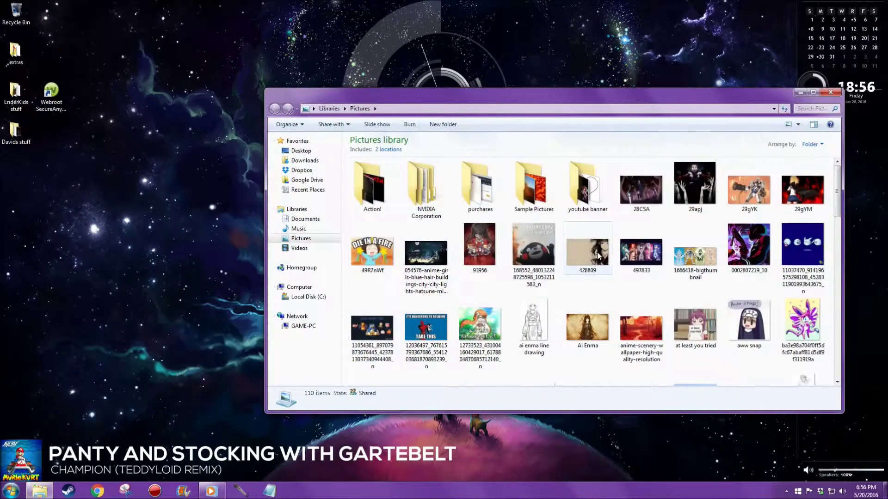
{"action": "left_click", "coordinate": [414, 235]}
{"action": "double_click", "coordinate": [414, 233]}
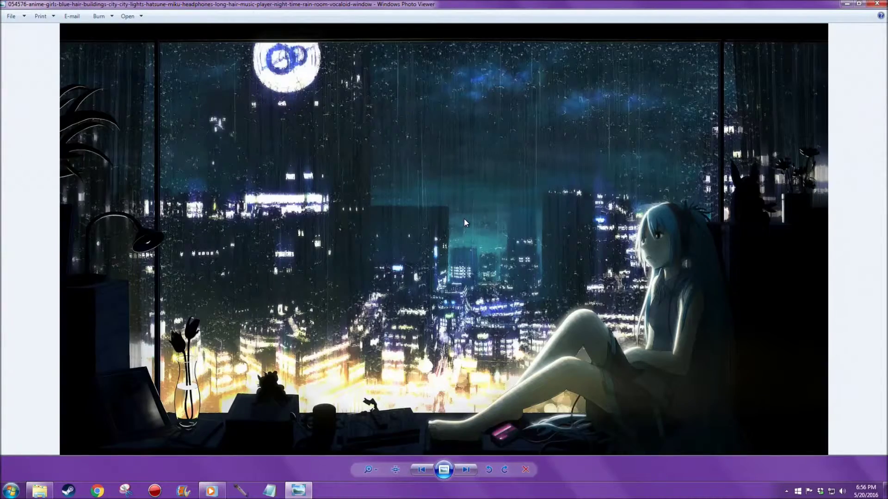
Step: Set the displayed rainy city picture as the desktop background and move the Webroot shortcut up beside the Recycle Bin
{"action": "right_click", "coordinate": [464, 218]}
{"action": "left_click", "coordinate": [483, 241]}
{"action": "key", "text": "super+d"}
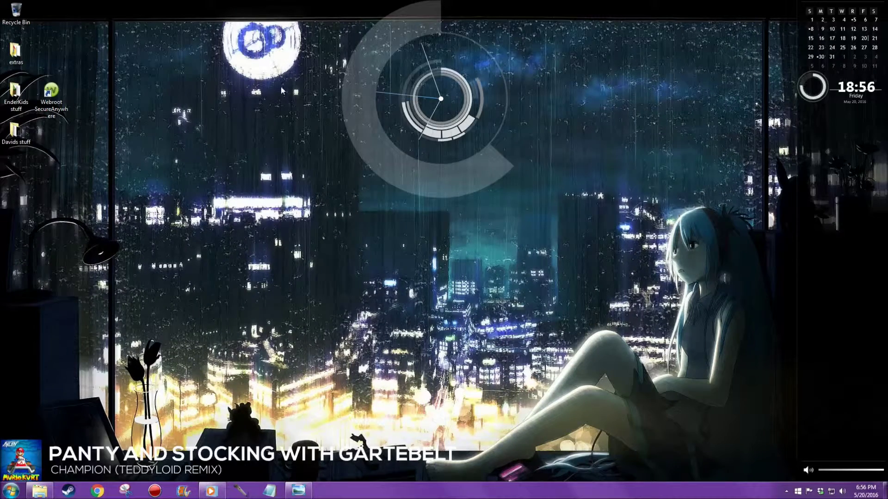
{"action": "left_click_drag", "start_coordinate": [51, 95], "coordinate": [51, 21]}
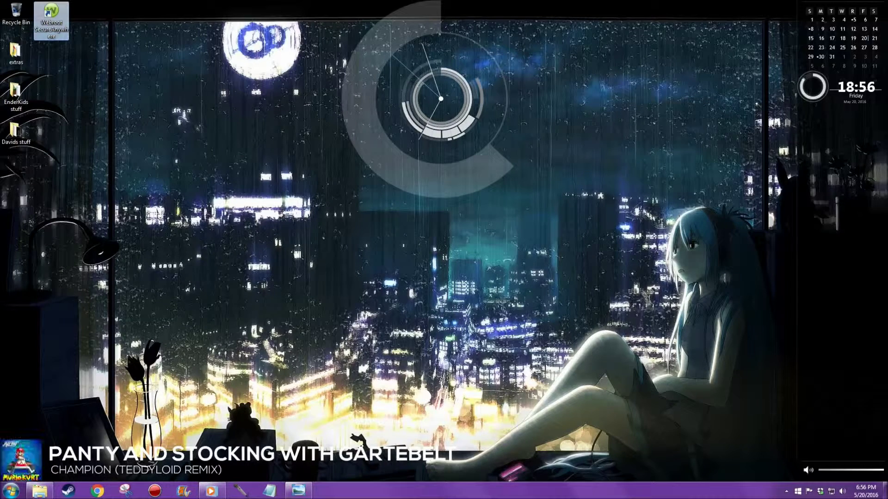
Step: Switch the Arcs clock skin to its DarkArcs.ini variant and return it to Arcs.ini
{"action": "right_click", "coordinate": [440, 100]}
{"action": "mouse_move", "coordinate": [464, 121]}
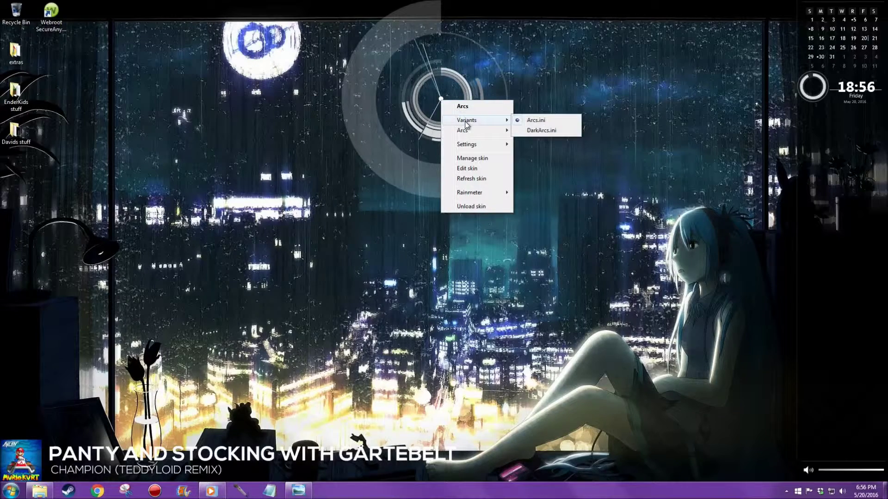
{"action": "left_click", "coordinate": [533, 129]}
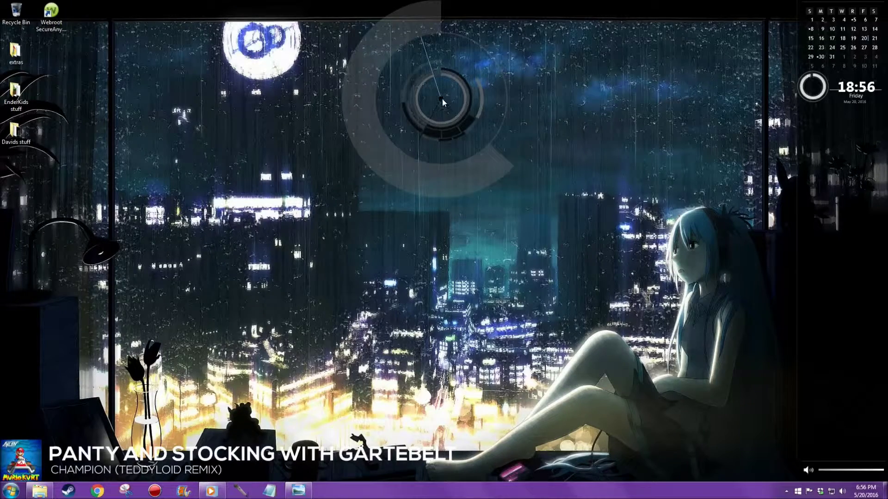
{"action": "right_click", "coordinate": [442, 98]}
{"action": "mouse_move", "coordinate": [464, 120]}
{"action": "left_click", "coordinate": [536, 119]}
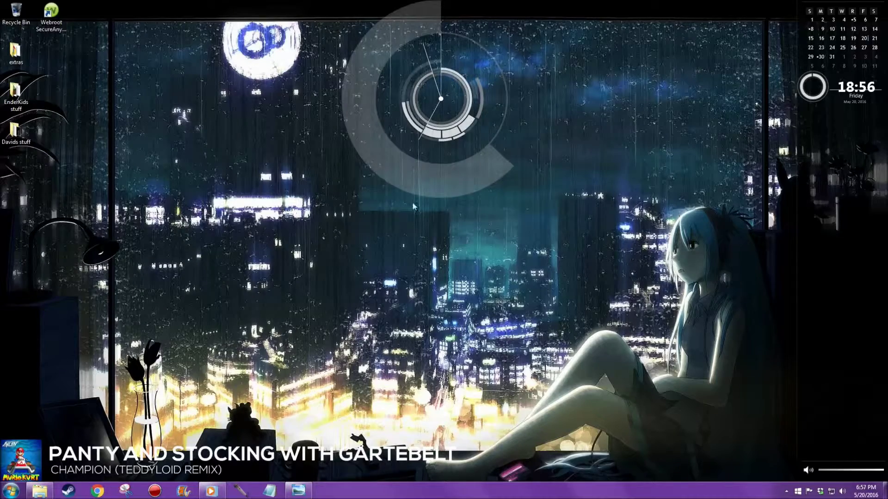
Step: Close the photo viewer and the Pictures library window to return to the clear desktop
{"action": "left_click", "coordinate": [41, 492]}
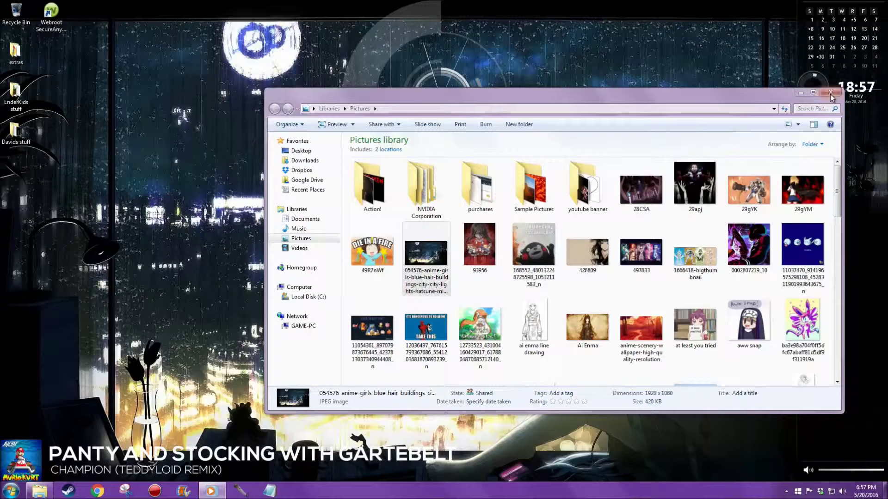
{"action": "double_click", "coordinate": [781, 98]}
{"action": "left_click", "coordinate": [885, 491]}
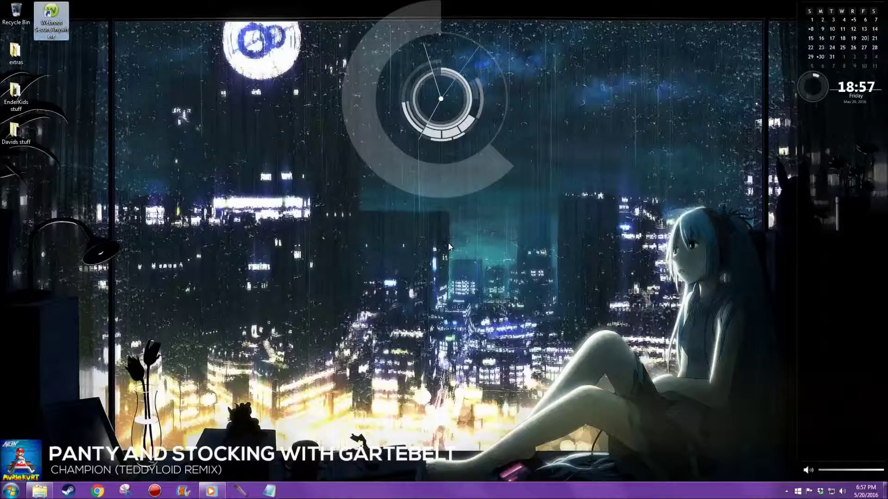
Step: Open the Arcs clock skin's configuration file, examine its variables, colors, measures and styles, and close it
{"action": "right_click", "coordinate": [438, 98]}
{"action": "left_click", "coordinate": [460, 167]}
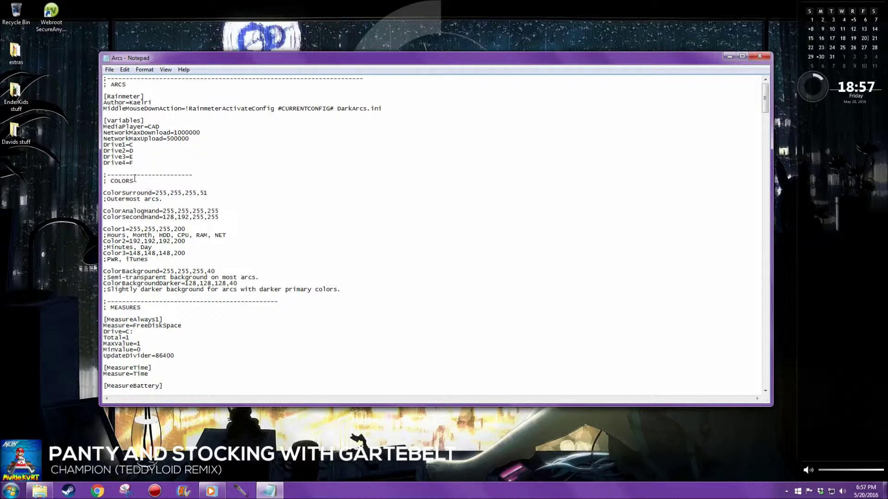
{"action": "scroll", "coordinate": [148, 282], "scroll_direction": "down", "scroll_amount": 3}
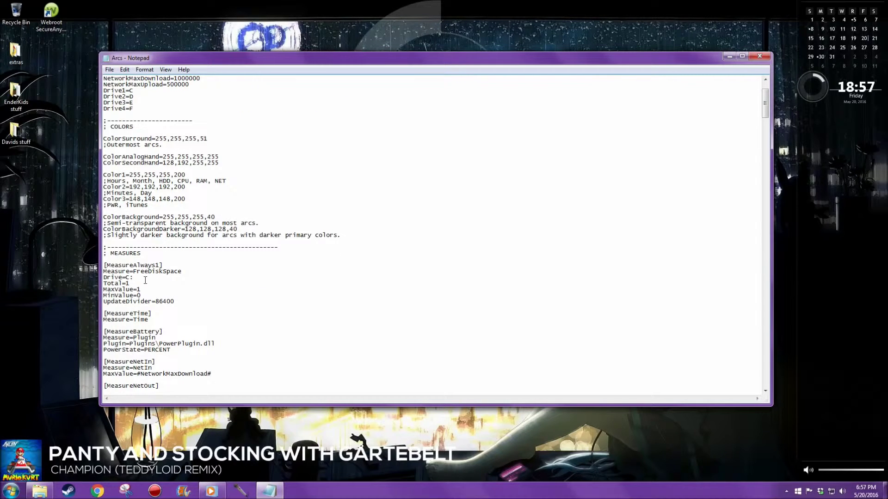
{"action": "scroll", "coordinate": [151, 298], "scroll_direction": "down", "scroll_amount": 11}
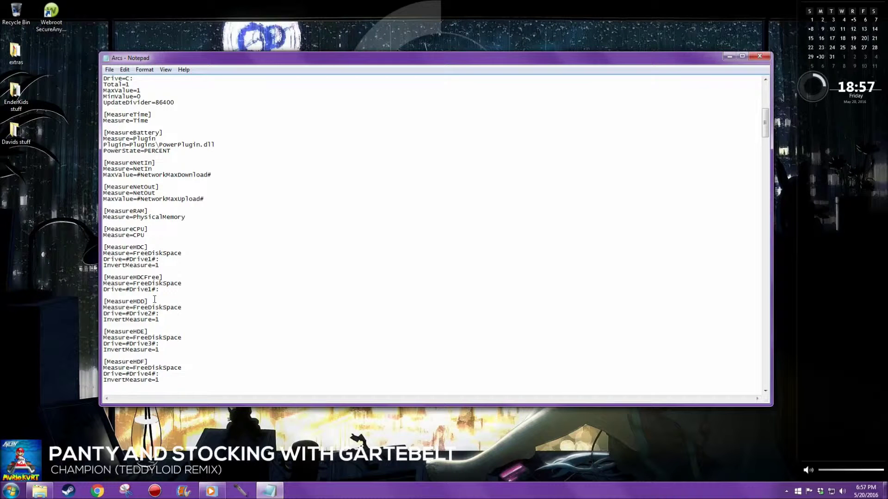
{"action": "scroll", "coordinate": [154, 300], "scroll_direction": "down", "scroll_amount": 14}
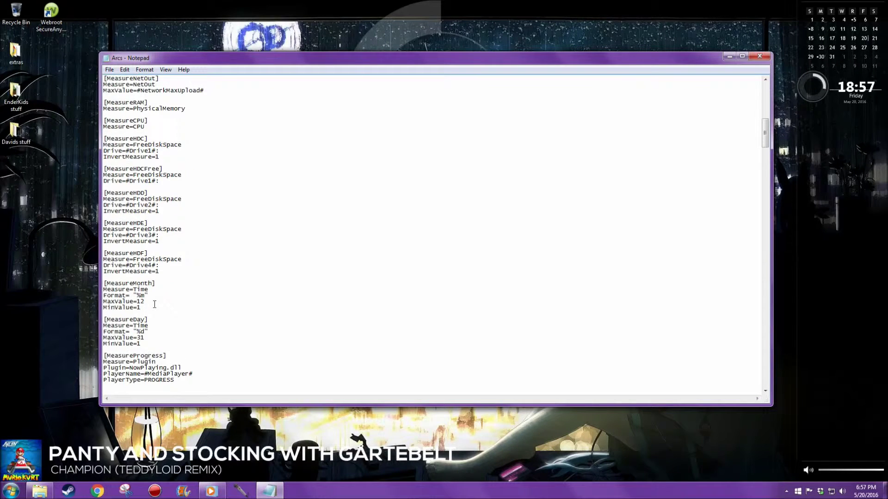
{"action": "scroll", "coordinate": [155, 304], "scroll_direction": "down", "scroll_amount": 9}
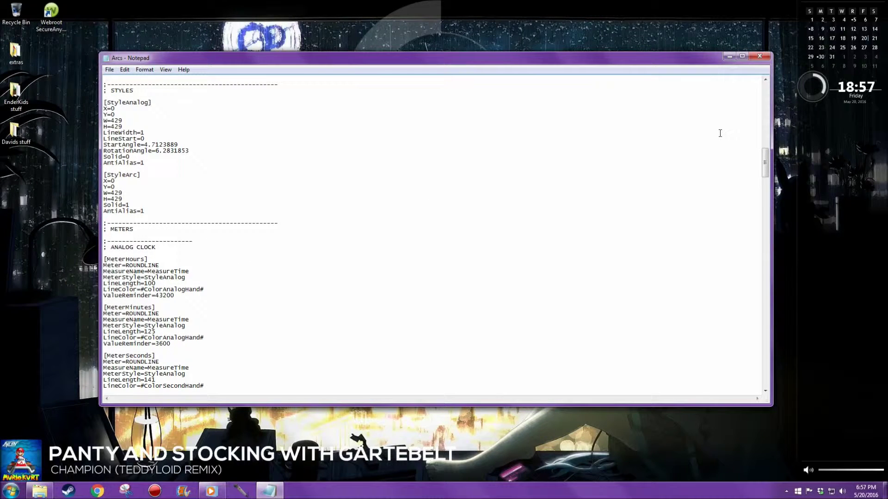
{"action": "left_click", "coordinate": [767, 62]}
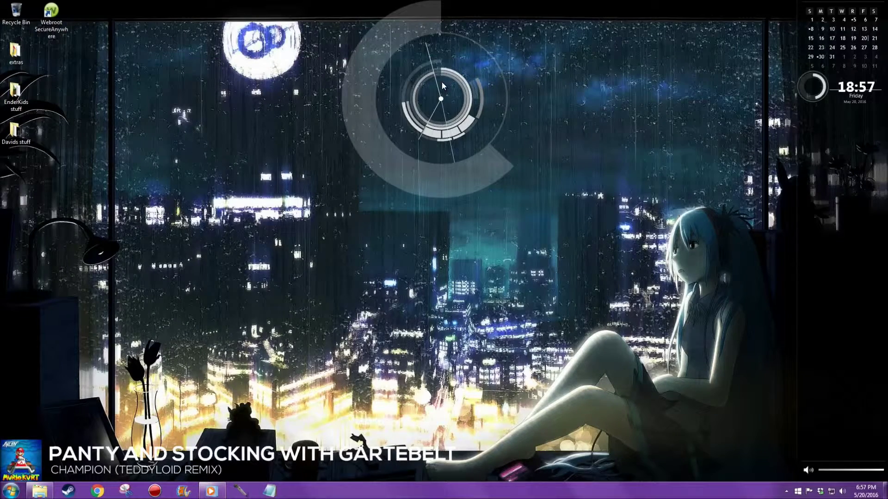
Step: Change the first Color1 value in the Arcs skin's configuration file to 300 and save the file
{"action": "right_click", "coordinate": [440, 98]}
{"action": "left_click", "coordinate": [470, 166]}
{"action": "scroll", "coordinate": [311, 251], "scroll_direction": "down", "scroll_amount": 5}
{"action": "scroll", "coordinate": [164, 205], "scroll_direction": "up", "scroll_amount": 3}
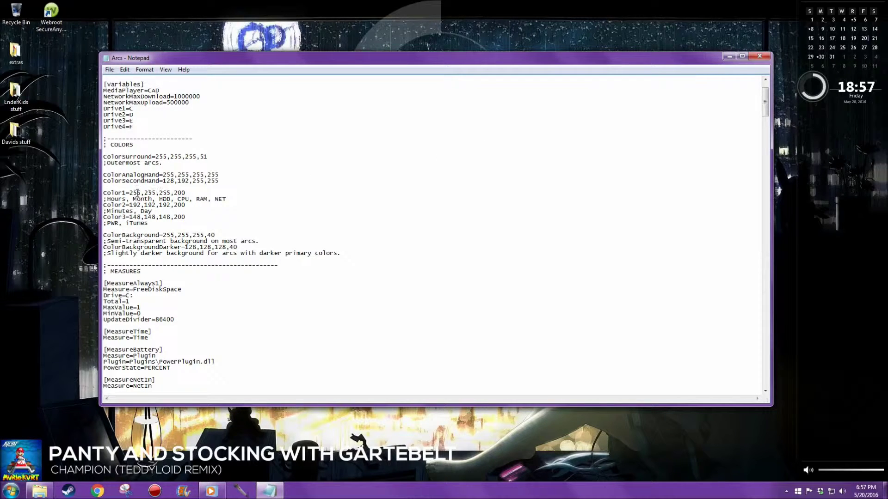
{"action": "type", "text": "300"}
{"action": "left_click", "coordinate": [759, 56]}
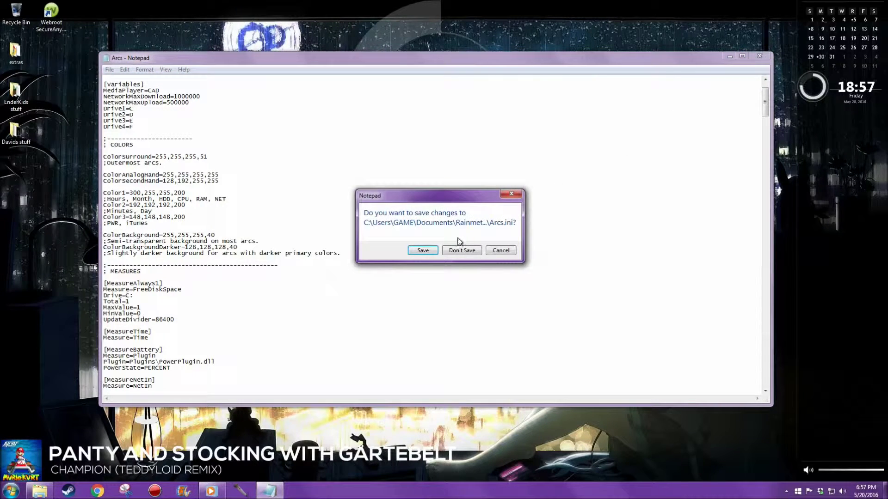
{"action": "left_click", "coordinate": [431, 248]}
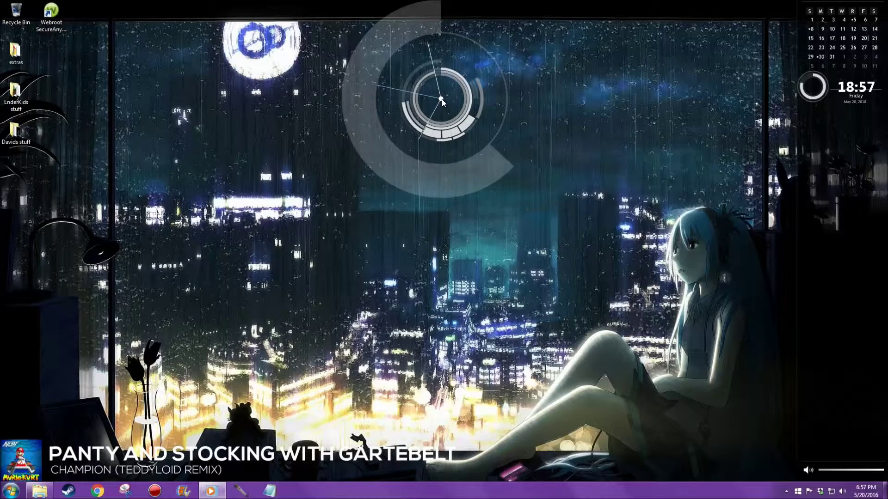
Step: Restore Color1 in the Arcs skin's configuration file to 255,255,255,200 and save the file
{"action": "right_click", "coordinate": [442, 99]}
{"action": "left_click", "coordinate": [473, 167]}
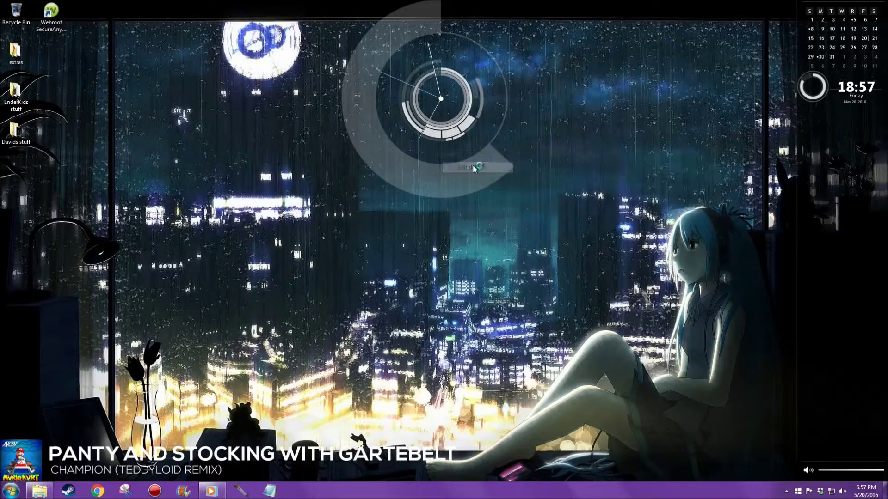
{"action": "key", "text": "BackSpace"}
{"action": "key", "text": "BackSpace"}
{"action": "key", "text": "BackSpace"}
{"action": "type", "text": "255,255,255,200"}
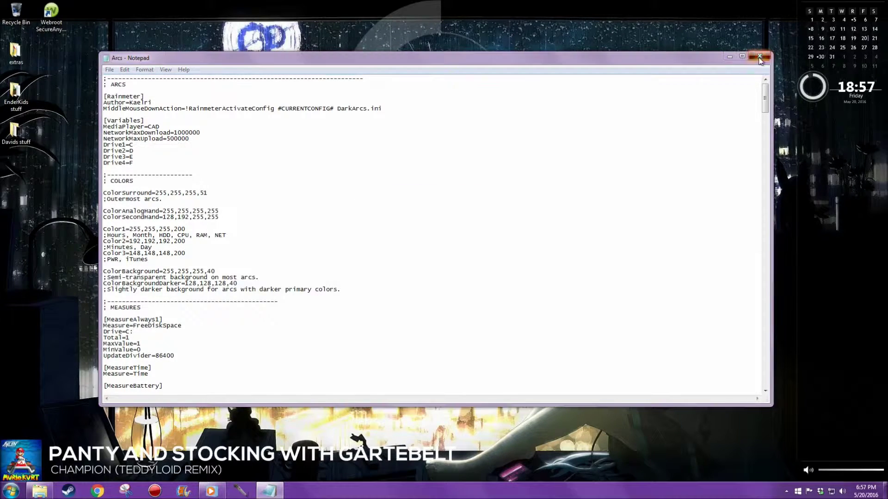
{"action": "left_click", "coordinate": [759, 56]}
{"action": "left_click", "coordinate": [423, 252]}
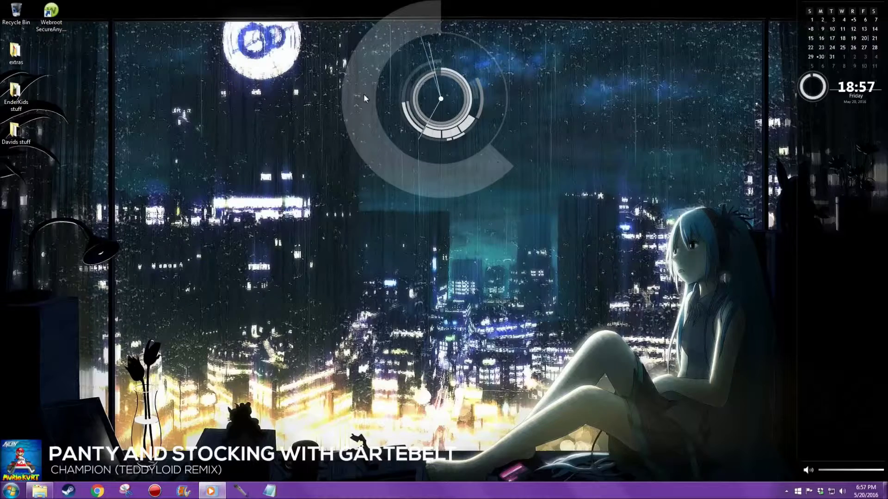
Step: Set the first Color1 value of the Arcs skin to 300 again, save the file and refresh the skin
{"action": "right_click", "coordinate": [442, 102]}
{"action": "left_click", "coordinate": [468, 165]}
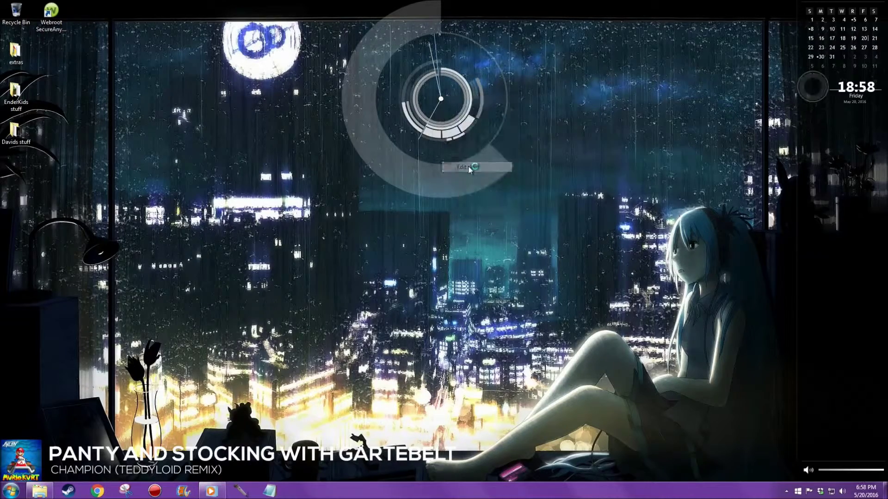
{"action": "left_click", "coordinate": [138, 230]}
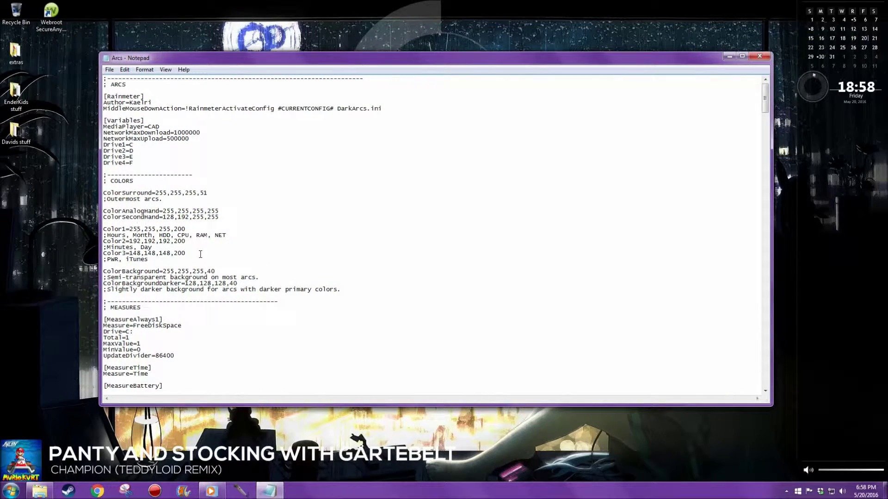
{"action": "key", "text": "BackSpace"}
{"action": "key", "text": "BackSpace"}
{"action": "key", "text": "BackSpace"}
{"action": "type", "text": "300"}
{"action": "left_click", "coordinate": [759, 56]}
{"action": "left_click", "coordinate": [426, 251]}
{"action": "right_click", "coordinate": [438, 99]}
{"action": "left_click", "coordinate": [458, 178]}
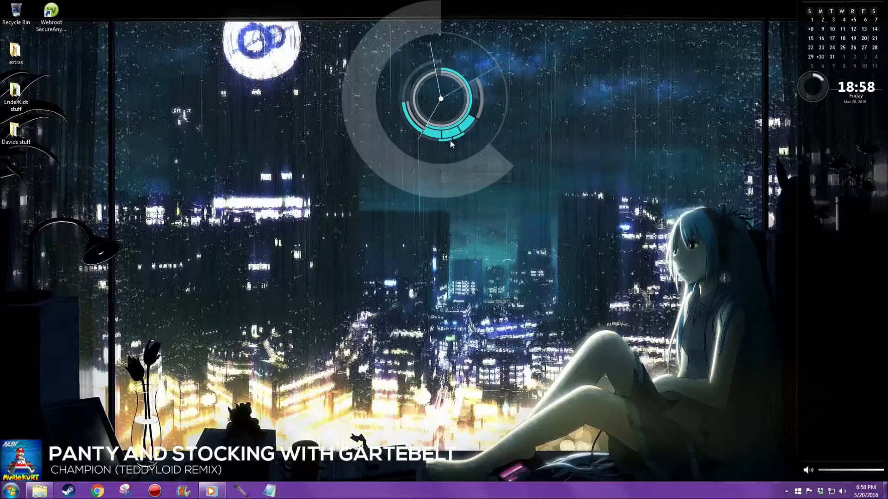
Step: Set the second Color1 value of the Arcs skin to 600, save the file and refresh the skin
{"action": "right_click", "coordinate": [440, 98]}
{"action": "left_click", "coordinate": [472, 167]}
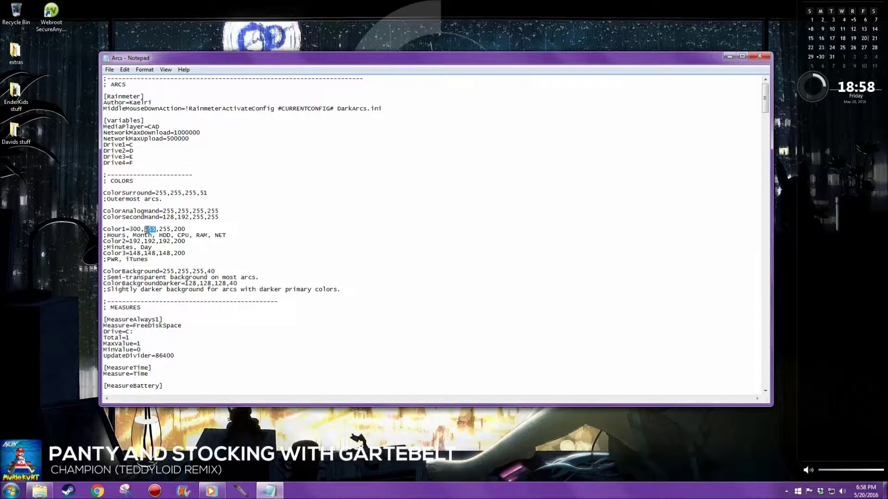
{"action": "type", "text": "600"}
{"action": "left_click", "coordinate": [759, 56]}
{"action": "left_click", "coordinate": [426, 250]}
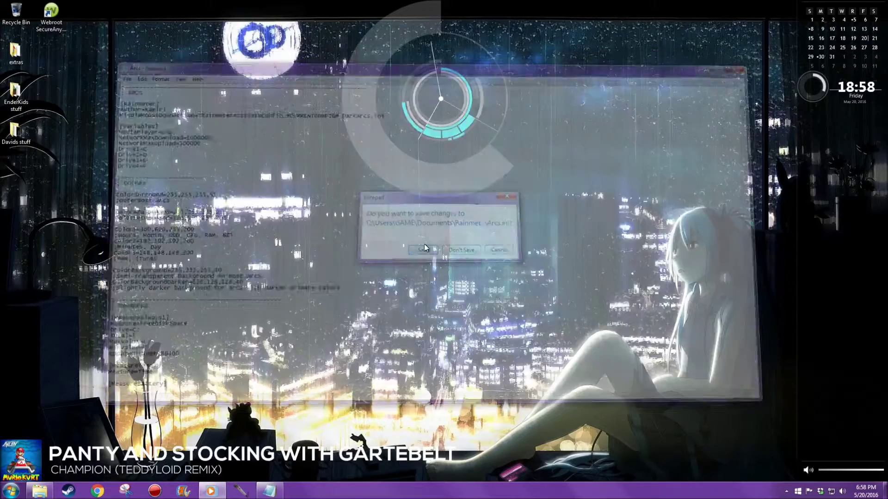
{"action": "right_click", "coordinate": [441, 99]}
{"action": "left_click", "coordinate": [465, 178]}
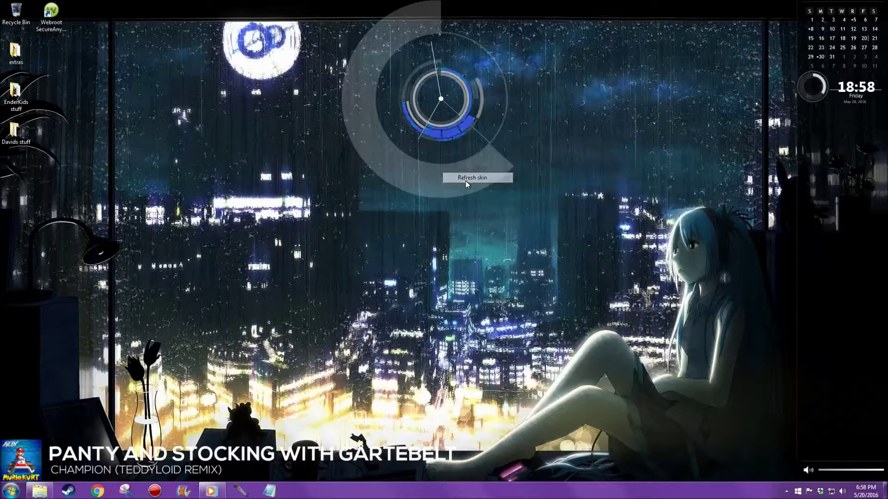
{"action": "right_click", "coordinate": [442, 99]}
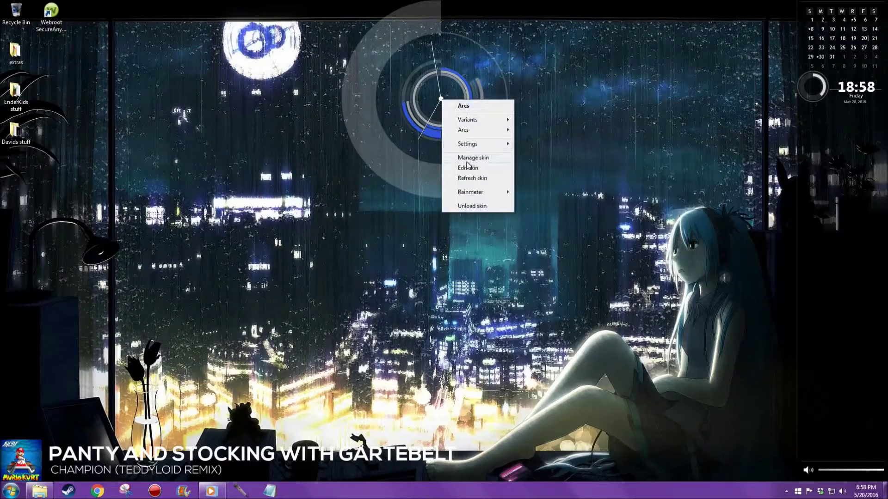
{"action": "left_click", "coordinate": [468, 178]}
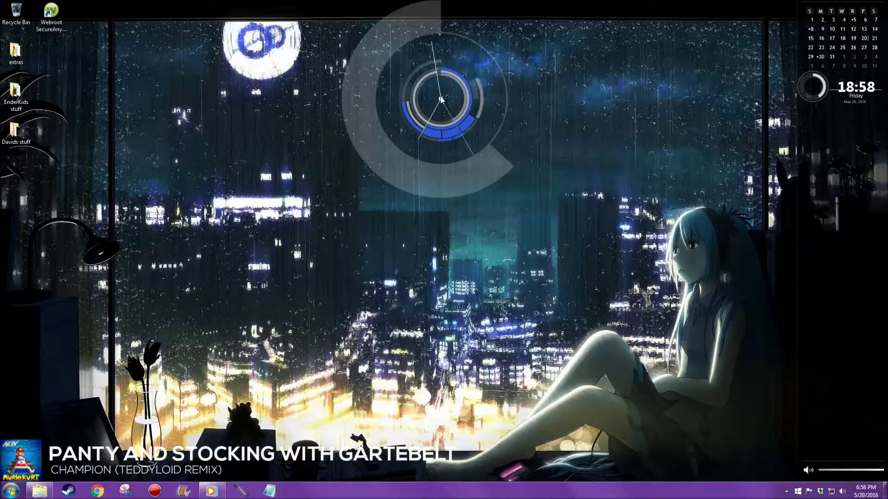
Step: Set the third Color1 value of the Arcs skin to 100, save the file and refresh the skin
{"action": "right_click", "coordinate": [440, 99]}
{"action": "left_click", "coordinate": [463, 168]}
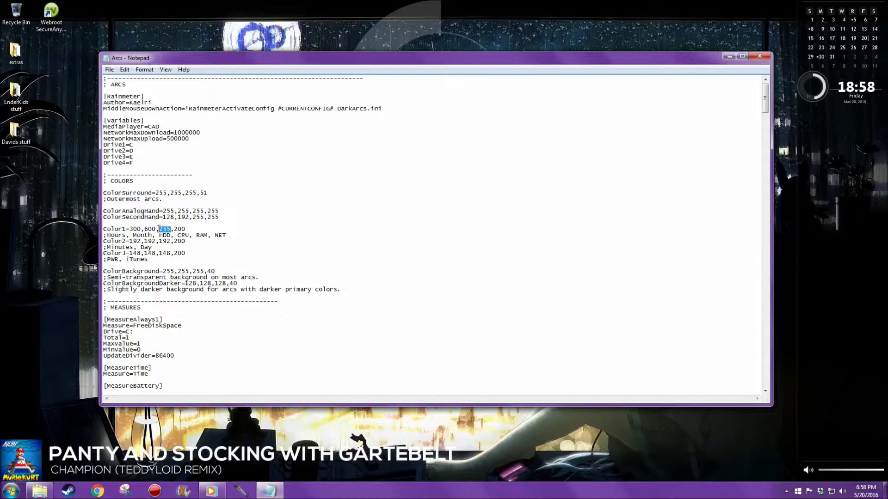
{"action": "type", "text": "100"}
{"action": "left_click", "coordinate": [760, 56]}
{"action": "left_click", "coordinate": [422, 250]}
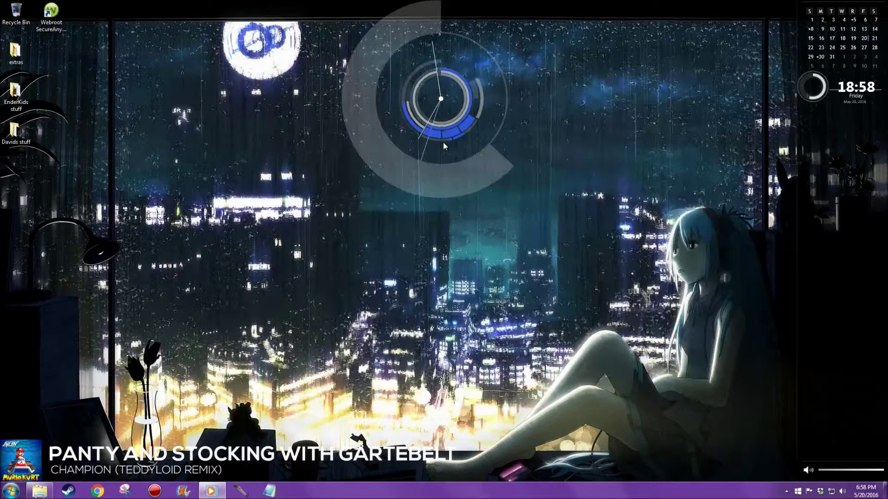
{"action": "right_click", "coordinate": [441, 101]}
{"action": "left_click", "coordinate": [469, 179]}
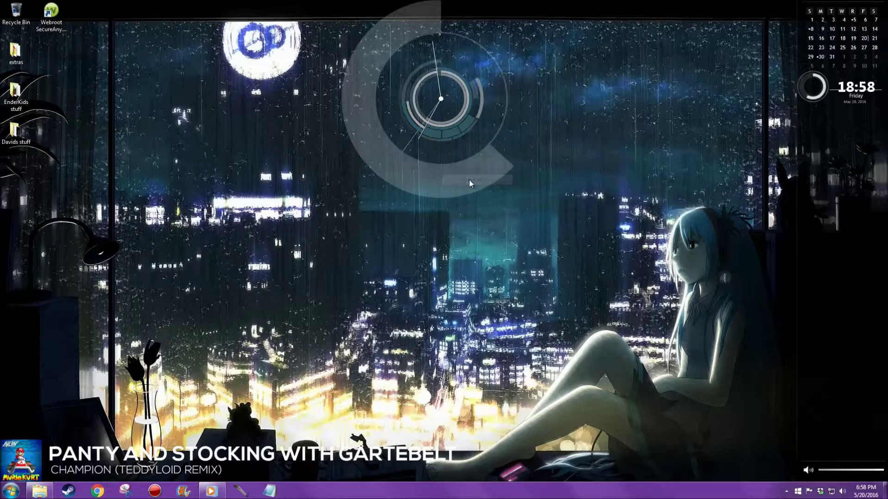
Step: Return Color1 of the Arcs skin to 255,255,255,200, save the file and refresh the skin
{"action": "right_click", "coordinate": [441, 101]}
{"action": "left_click", "coordinate": [469, 172]}
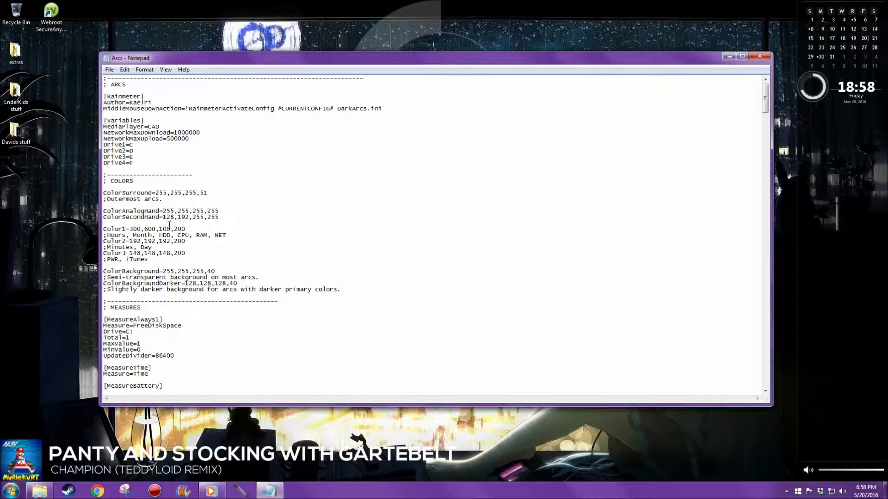
{"action": "key", "text": "BackSpace"}
{"action": "key", "text": "BackSpace"}
{"action": "key", "text": "BackSpace"}
{"action": "type", "text": "255,255,25"}
{"action": "left_click", "coordinate": [759, 56]}
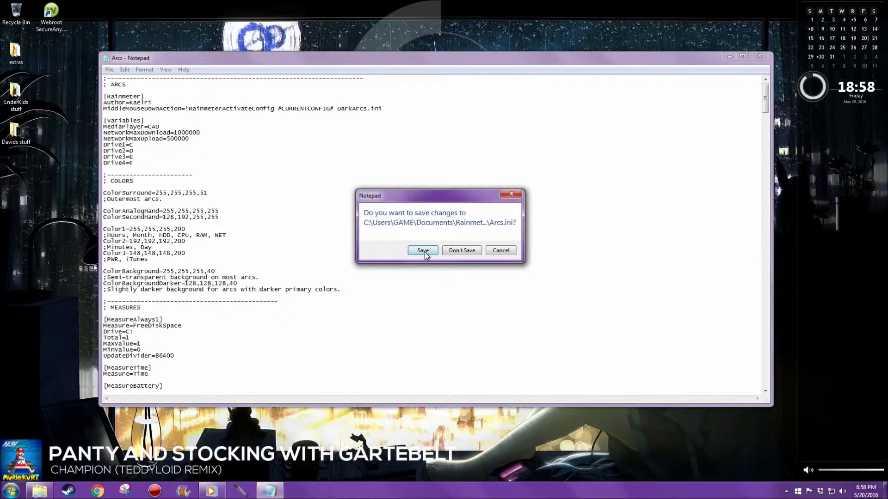
{"action": "left_click", "coordinate": [422, 255]}
{"action": "right_click", "coordinate": [441, 100]}
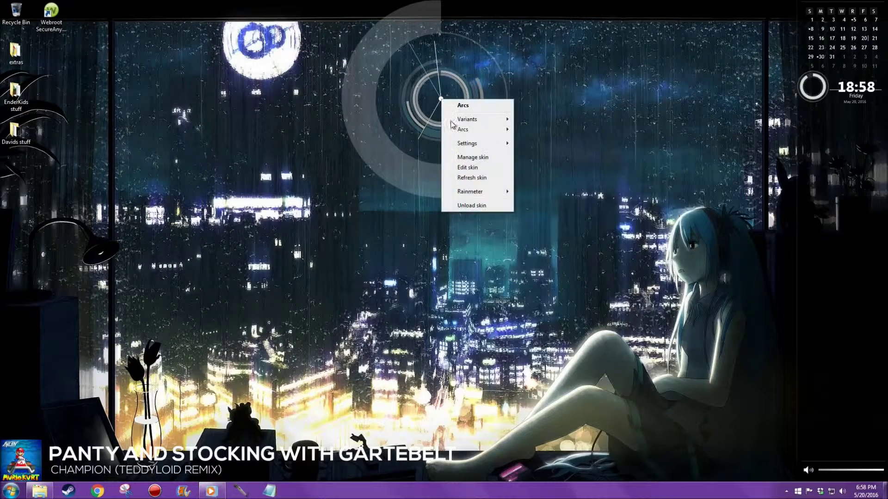
{"action": "left_click", "coordinate": [468, 179]}
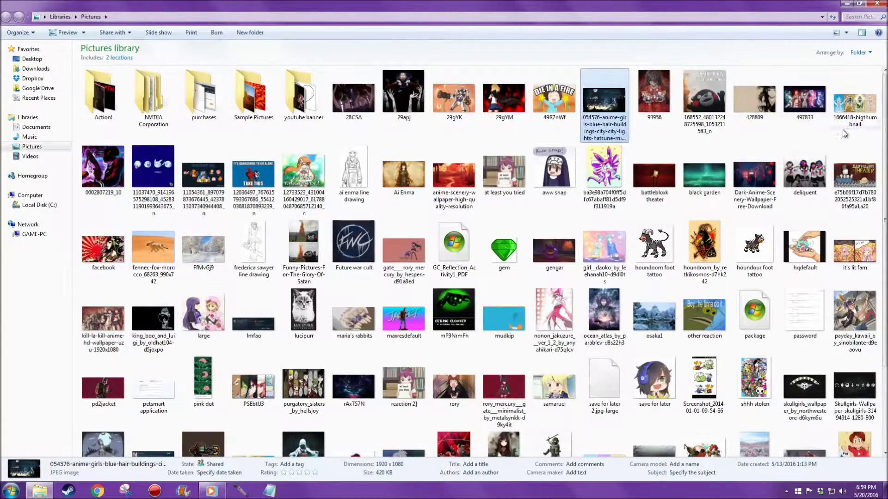
Step: Open the Dark-Anime-Scenery-Wallpaper-Free-Download picture from the Pictures library and set it as the desktop background
{"action": "double_click", "coordinate": [754, 175]}
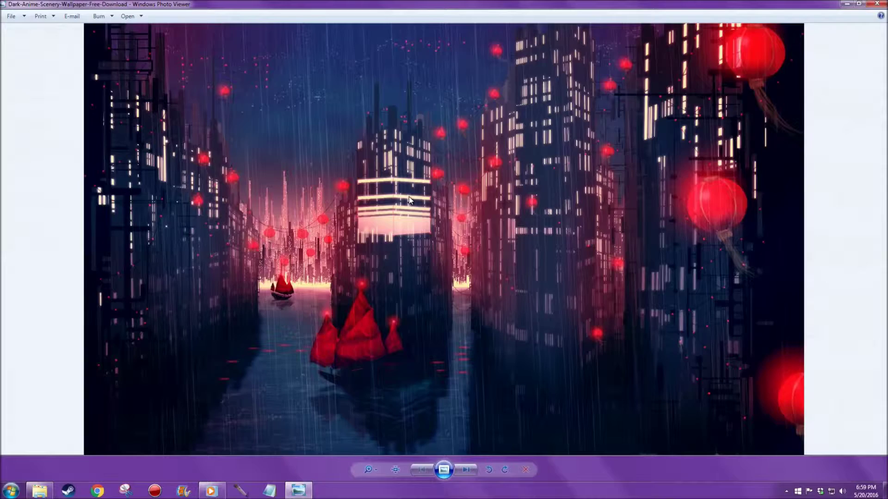
{"action": "right_click", "coordinate": [408, 196]}
{"action": "left_click", "coordinate": [445, 217]}
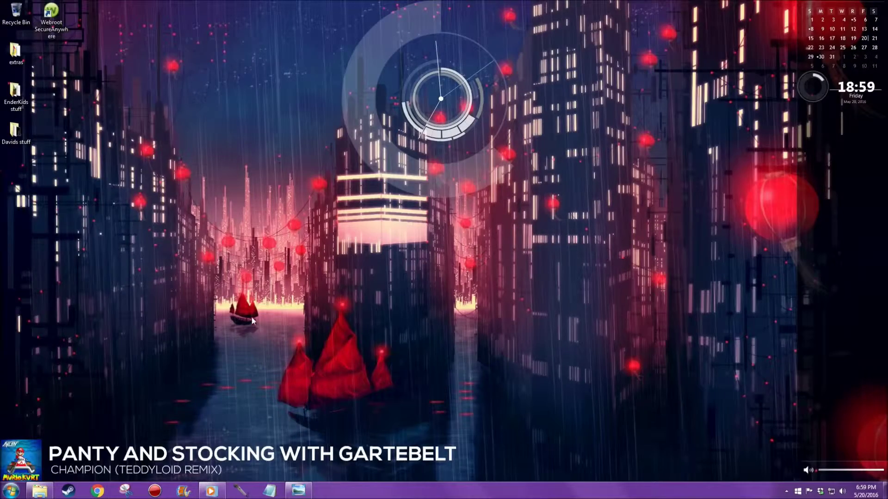
Step: Try the DarkArcs.ini variant of the Arcs clock skin against the red lantern city background, and switch back to Arcs.ini
{"action": "right_click", "coordinate": [440, 97]}
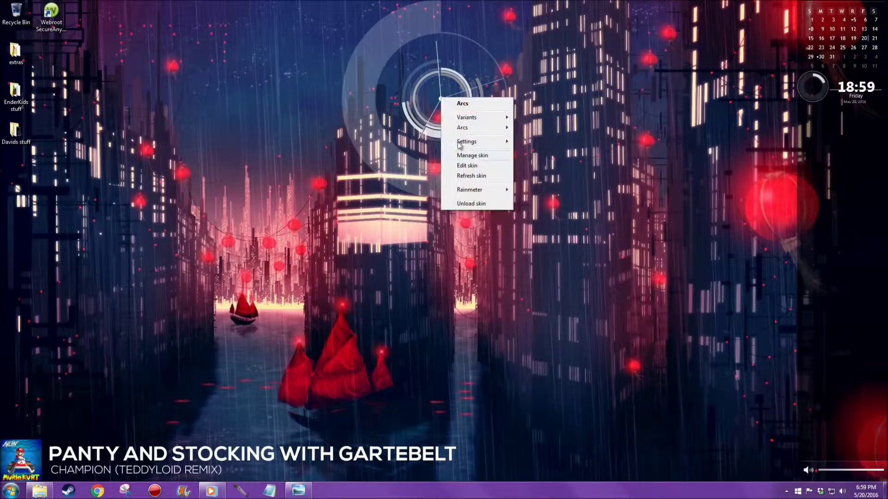
{"action": "mouse_move", "coordinate": [473, 120]}
{"action": "left_click", "coordinate": [540, 128]}
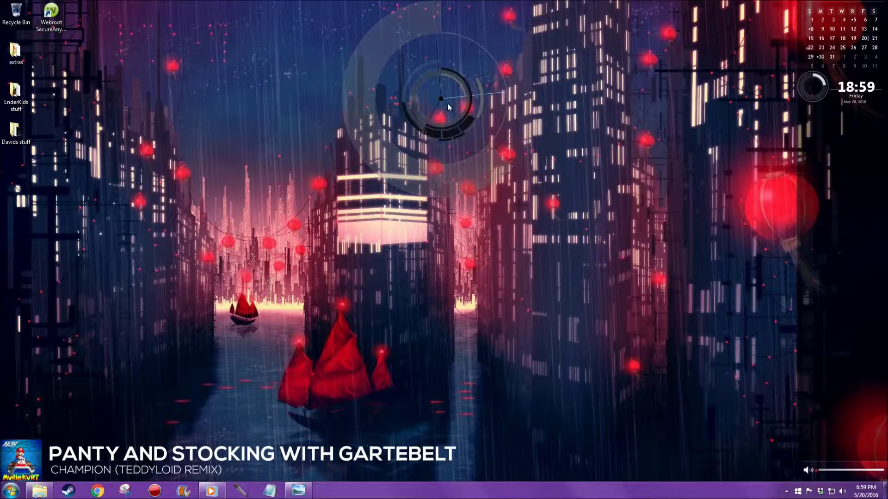
{"action": "right_click", "coordinate": [443, 102]}
{"action": "mouse_move", "coordinate": [462, 118]}
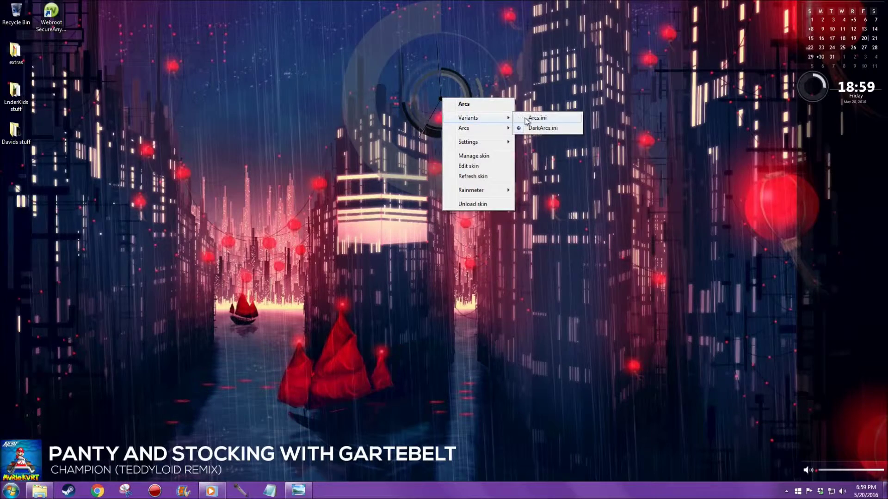
{"action": "left_click", "coordinate": [531, 118]}
Step: Open the anime-scenery-wallpaper-high-quality-resolution picture from the Pictures library and set it as the desktop background
{"action": "left_click", "coordinate": [40, 491]}
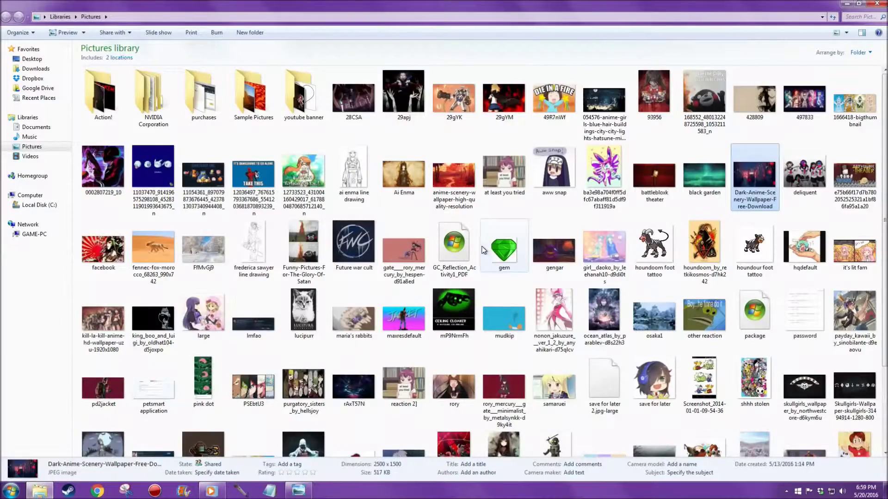
{"action": "double_click", "coordinate": [458, 191]}
{"action": "right_click", "coordinate": [418, 176]}
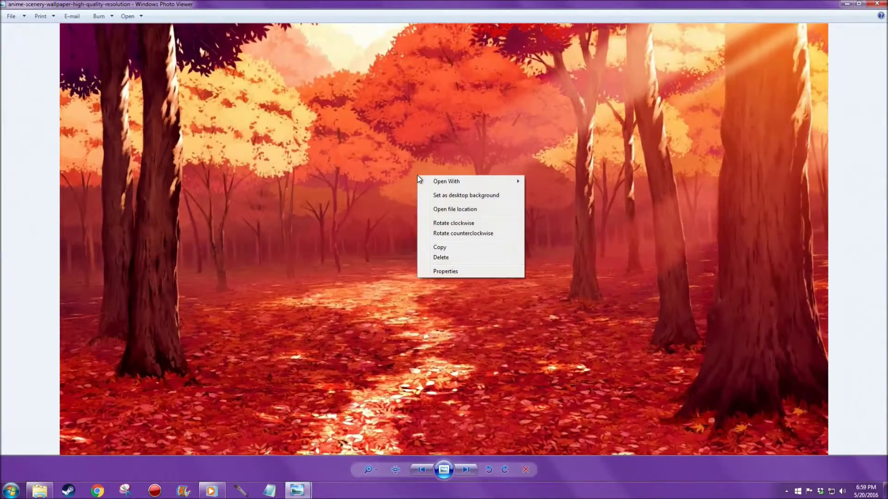
{"action": "left_click", "coordinate": [456, 196]}
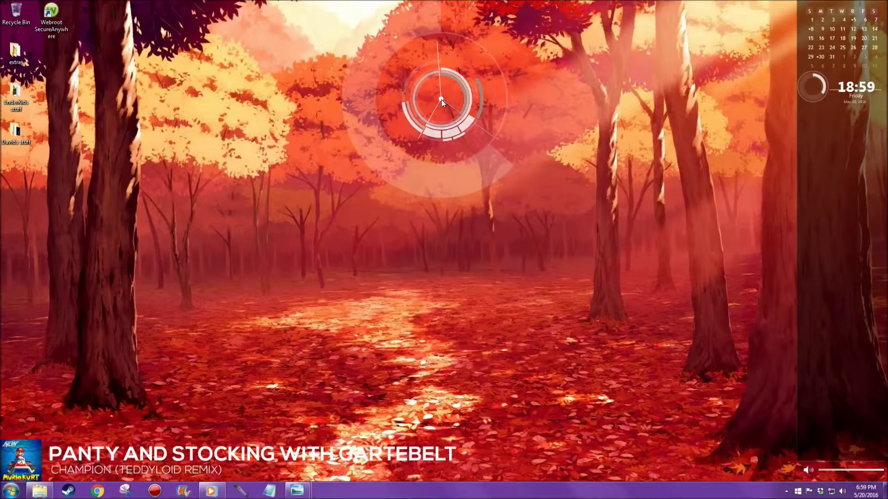
Step: Switch the Arcs clock skin to the DarkArcs.ini variant against the red forest background
{"action": "right_click", "coordinate": [441, 99]}
{"action": "mouse_move", "coordinate": [491, 131]}
{"action": "left_click", "coordinate": [528, 138]}
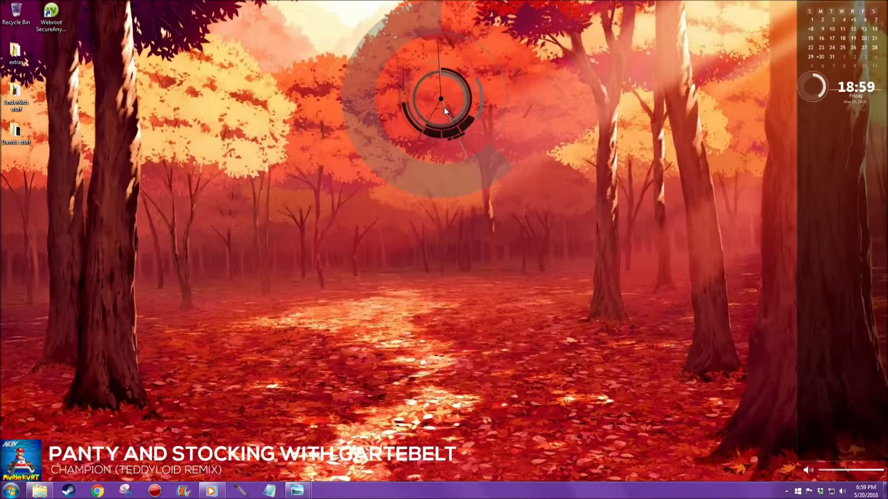
Step: Set the rAxT57N picture from the Pictures library as the desktop background and close the library window
{"action": "left_click", "coordinate": [40, 491]}
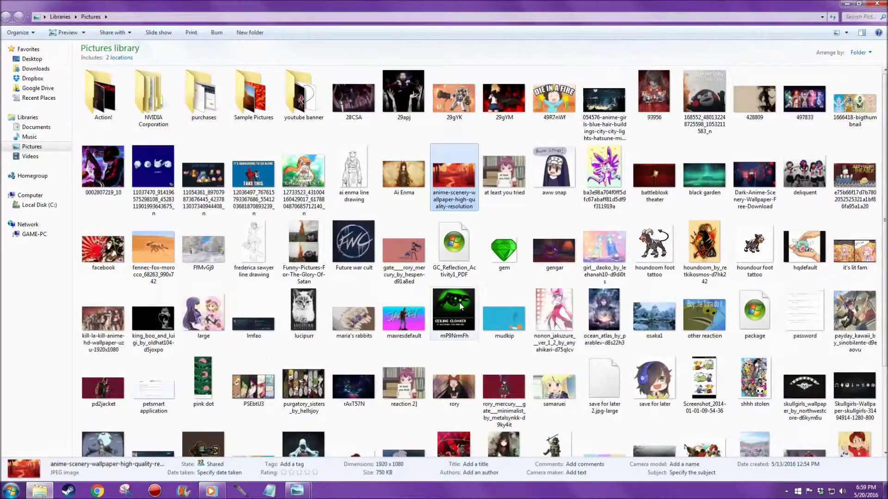
{"action": "scroll", "coordinate": [459, 302], "scroll_direction": "down", "scroll_amount": 3}
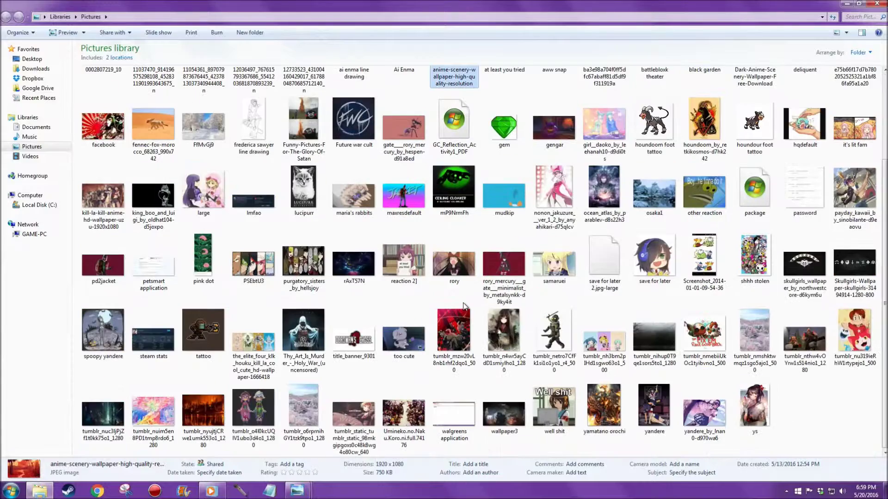
{"action": "left_click", "coordinate": [351, 266]}
{"action": "right_click", "coordinate": [353, 270]}
{"action": "left_click", "coordinate": [402, 229]}
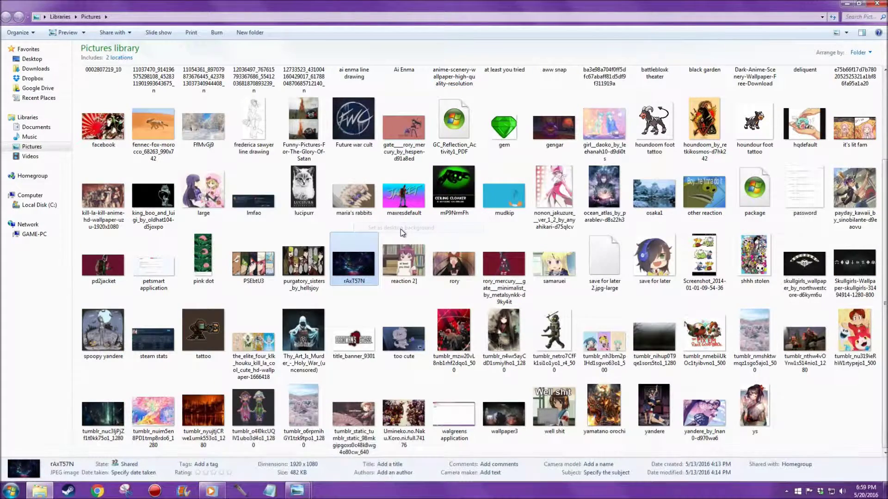
{"action": "left_click", "coordinate": [881, 4]}
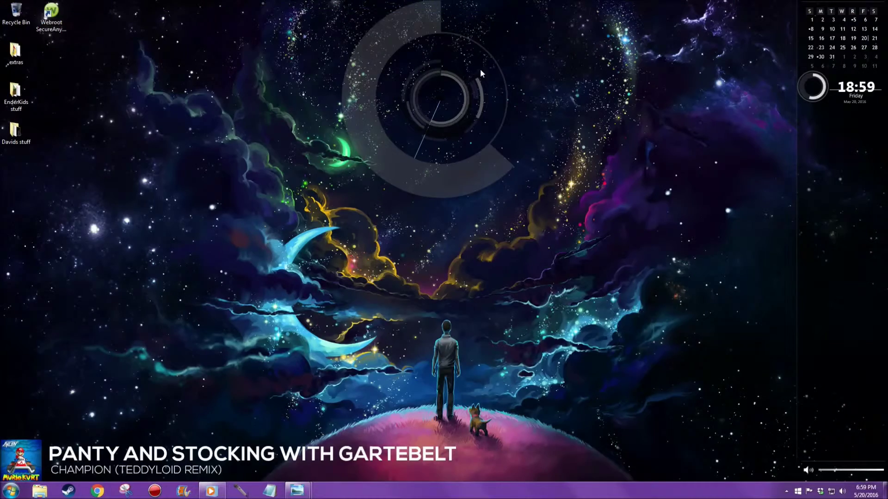
Step: Switch the Arcs clock skin back to Arcs.ini and close the open picture viewer window
{"action": "right_click", "coordinate": [441, 100]}
{"action": "mouse_move", "coordinate": [457, 121]}
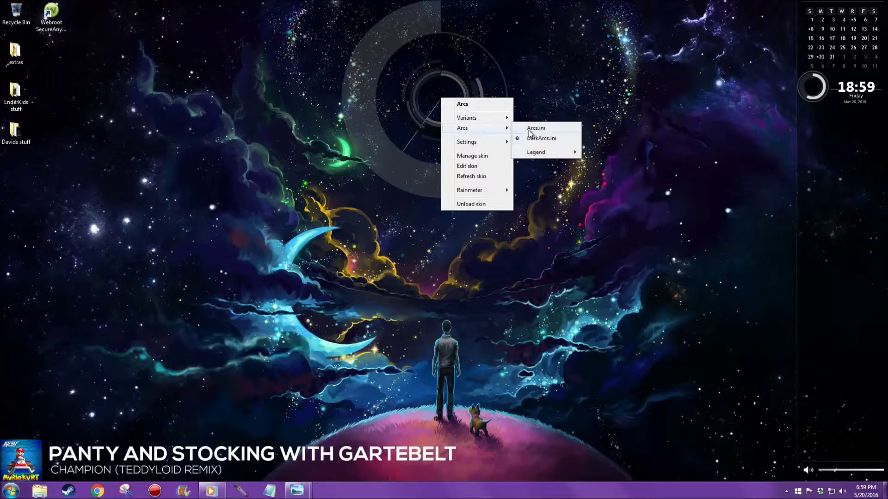
{"action": "left_click", "coordinate": [521, 129]}
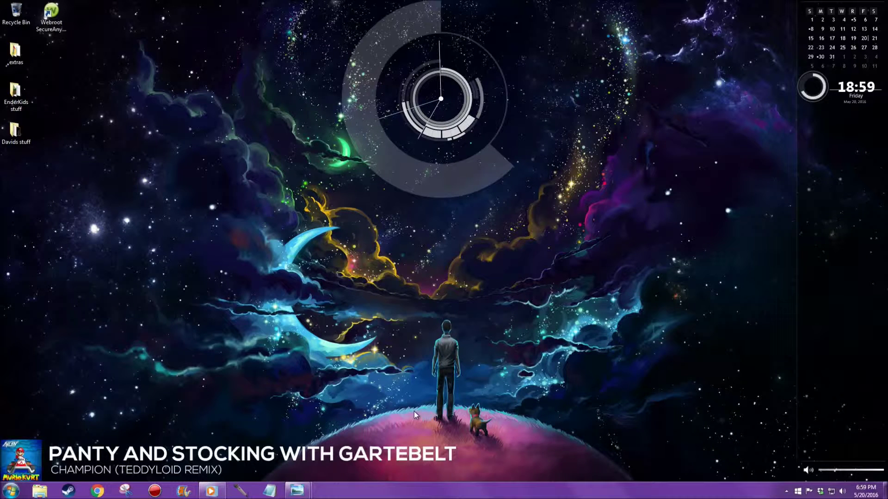
{"action": "right_click", "coordinate": [290, 482]}
{"action": "left_click", "coordinate": [281, 466]}
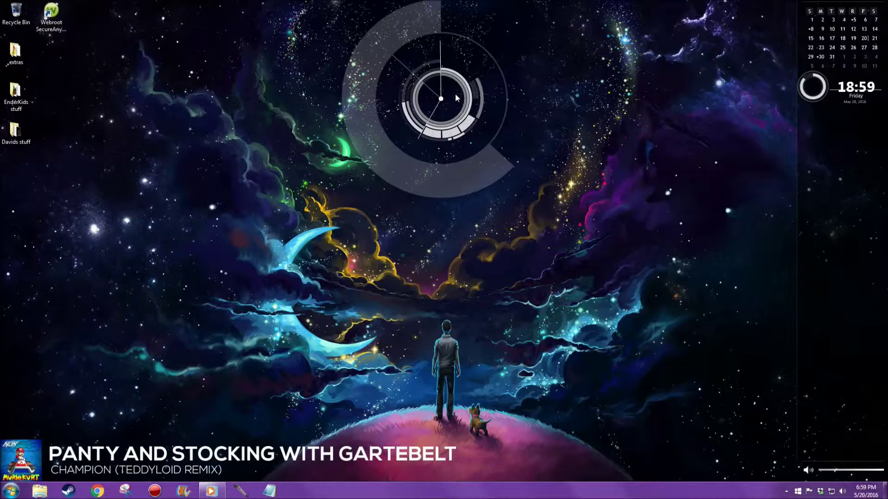
Step: Make the Arcs clock skin draggable and nudge it slightly to the right
{"action": "right_click", "coordinate": [442, 99]}
{"action": "mouse_move", "coordinate": [467, 142]}
{"action": "left_click", "coordinate": [547, 177]}
{"action": "mouse_move", "coordinate": [441, 102]}
{"action": "left_mouse_down"}
{"action": "mouse_move", "coordinate": [361, 88]}
{"action": "mouse_move", "coordinate": [442, 103]}
{"action": "left_mouse_up"}
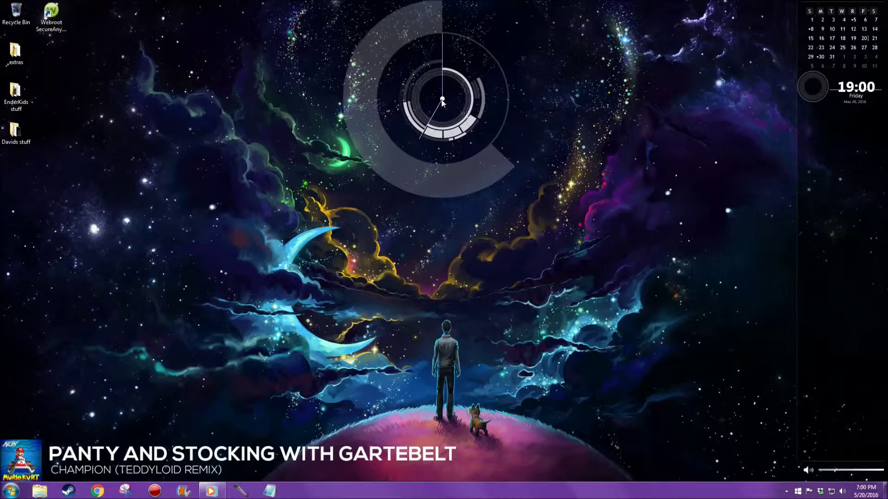
Step: Lock the Arcs clock in place by turning its Draggable setting off
{"action": "right_click", "coordinate": [442, 102]}
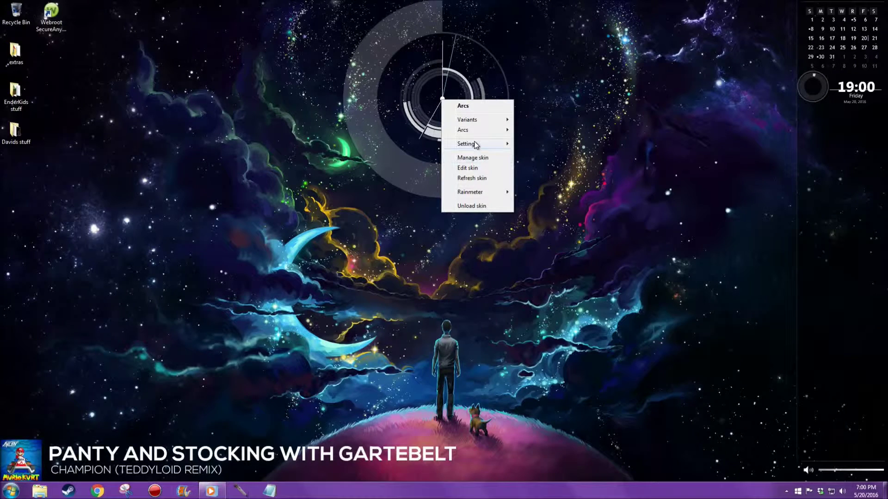
{"action": "mouse_move", "coordinate": [502, 148]}
{"action": "left_click", "coordinate": [540, 179]}
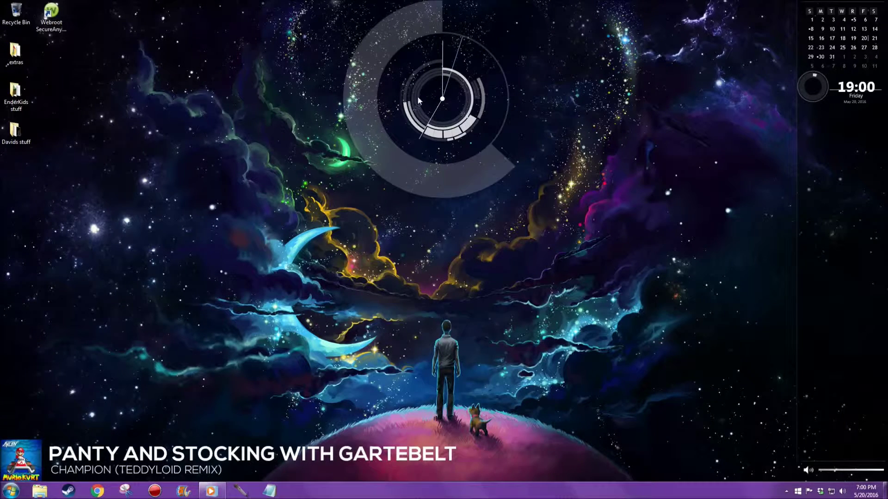
Step: Set the Arcs clock's position to Stay topmost and open Windows Media Player maximized beneath it
{"action": "right_click", "coordinate": [442, 102]}
{"action": "mouse_move", "coordinate": [486, 149]}
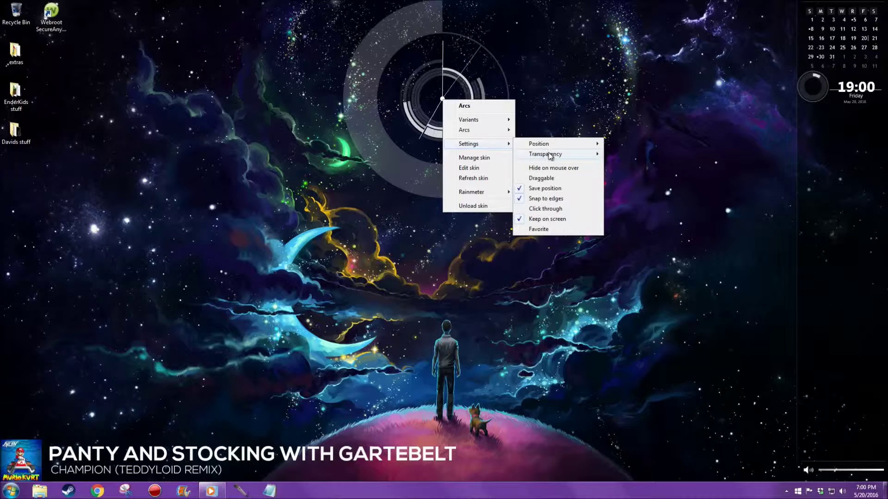
{"action": "mouse_move", "coordinate": [550, 156]}
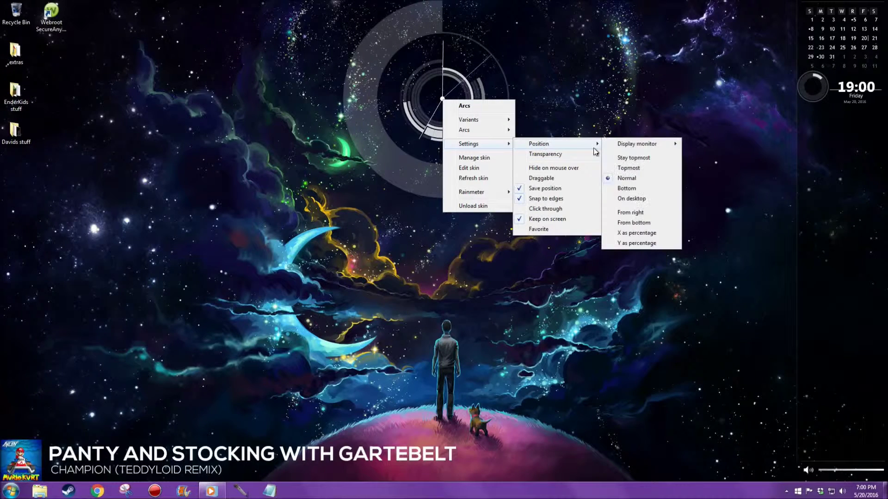
{"action": "left_click", "coordinate": [639, 159]}
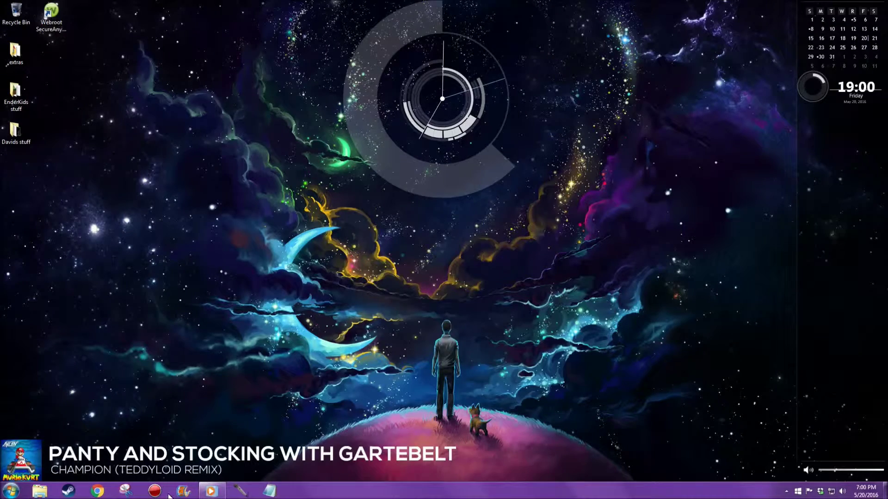
{"action": "left_click", "coordinate": [215, 496]}
{"action": "left_click_drag", "start_coordinate": [317, 36], "coordinate": [503, 4]}
Step: Try another variant of the Arcs clock over the media player window and return to Arcs.ini
{"action": "right_click", "coordinate": [444, 102]}
{"action": "mouse_move", "coordinate": [477, 115]}
{"action": "left_click", "coordinate": [522, 128]}
{"action": "right_click", "coordinate": [444, 100]}
{"action": "left_click", "coordinate": [523, 130]}
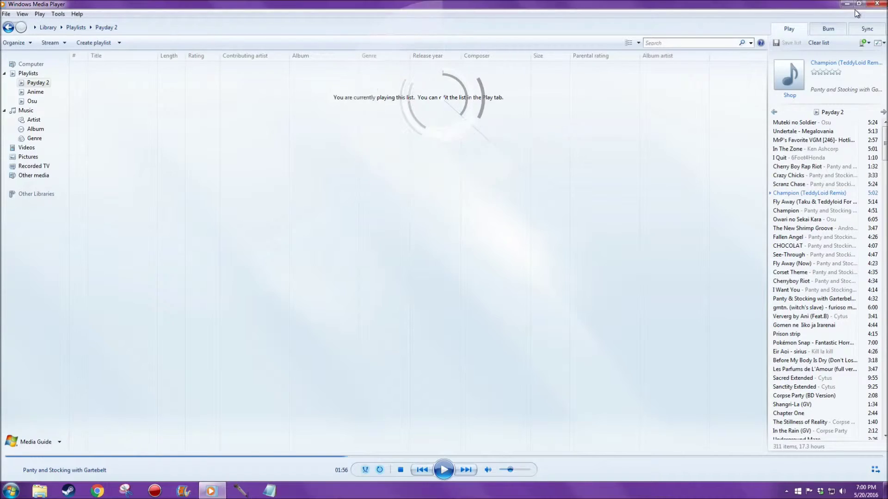
Step: Restore the media player to a smaller window below the clock and set the Arcs skin's position to Normal
{"action": "left_click", "coordinate": [858, 3]}
{"action": "left_click_drag", "start_coordinate": [370, 28], "coordinate": [417, 212]}
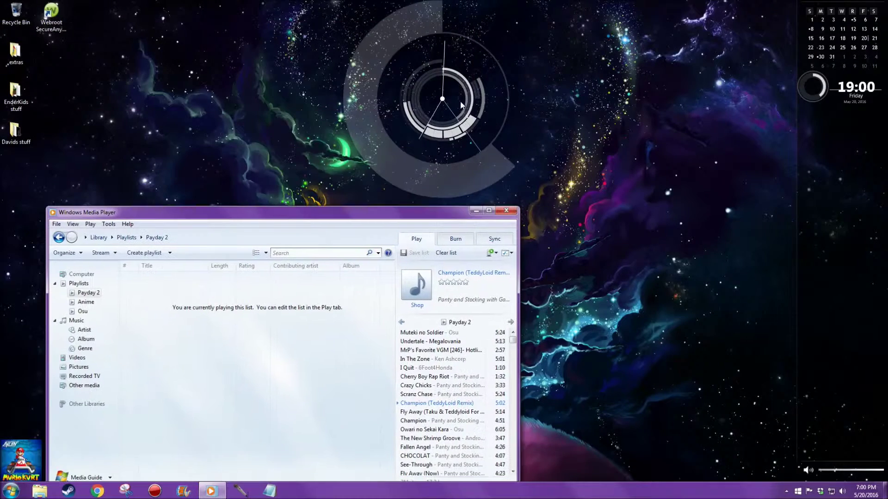
{"action": "right_click", "coordinate": [442, 100]}
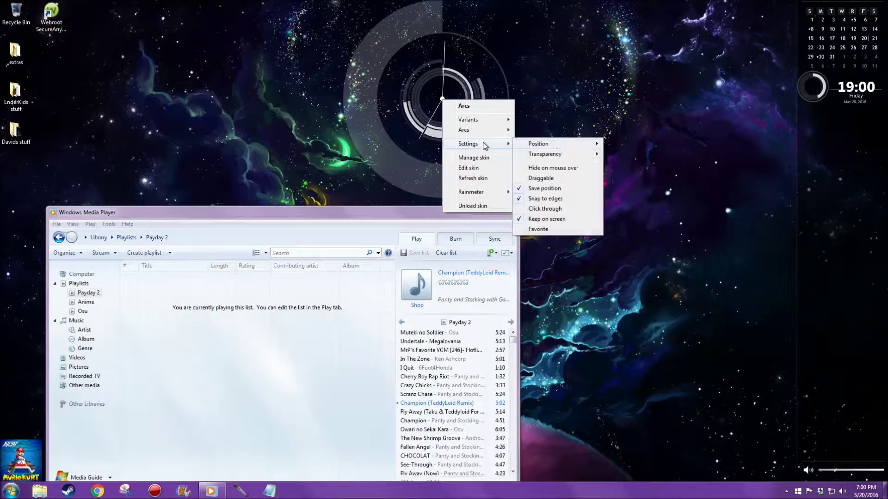
{"action": "mouse_move", "coordinate": [553, 142]}
{"action": "left_click", "coordinate": [629, 180]}
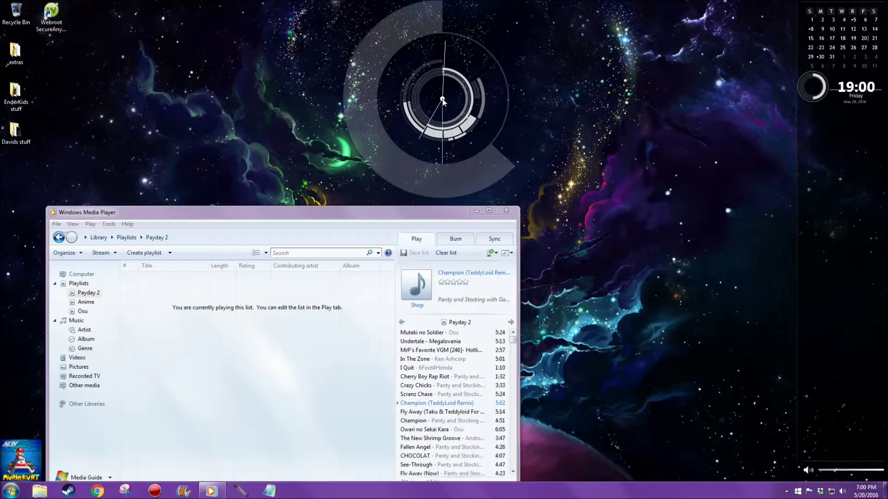
Step: Unload the volume slider skin from the desktop
{"action": "right_click", "coordinate": [442, 99]}
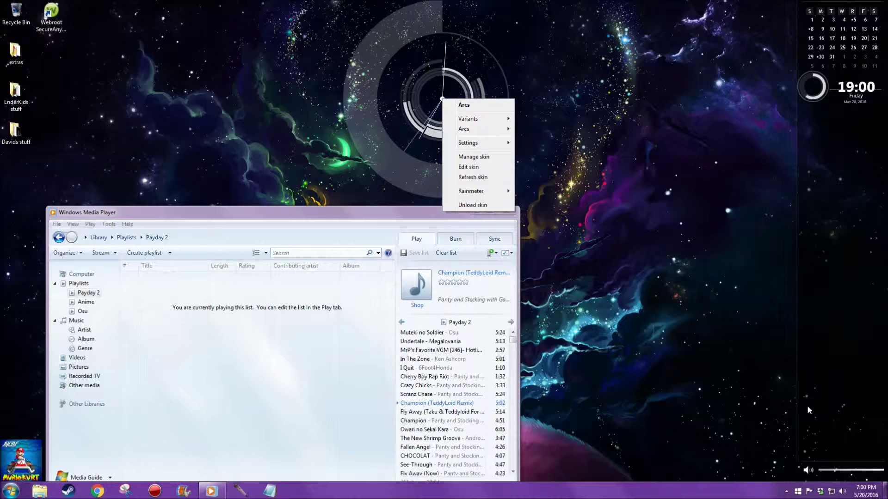
{"action": "right_click", "coordinate": [807, 472]}
{"action": "left_click", "coordinate": [844, 465]}
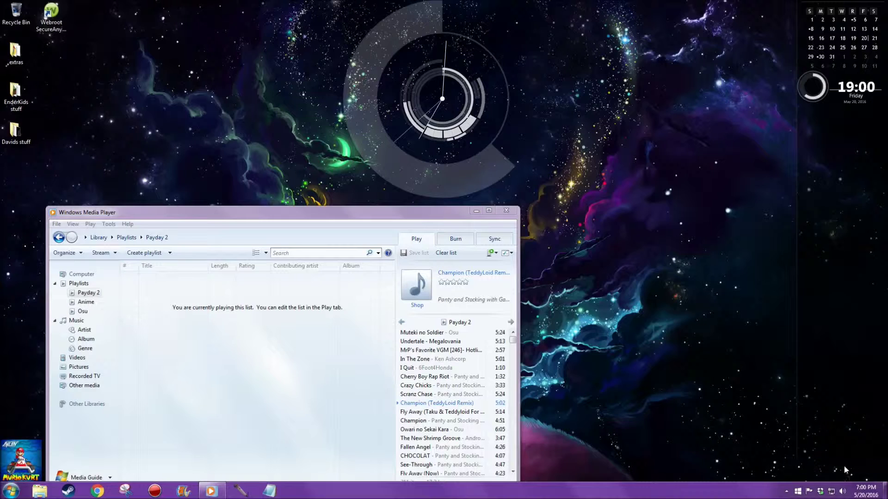
Step: Close Windows Media Player and try to resume playback from the song information skin
{"action": "left_click", "coordinate": [502, 213]}
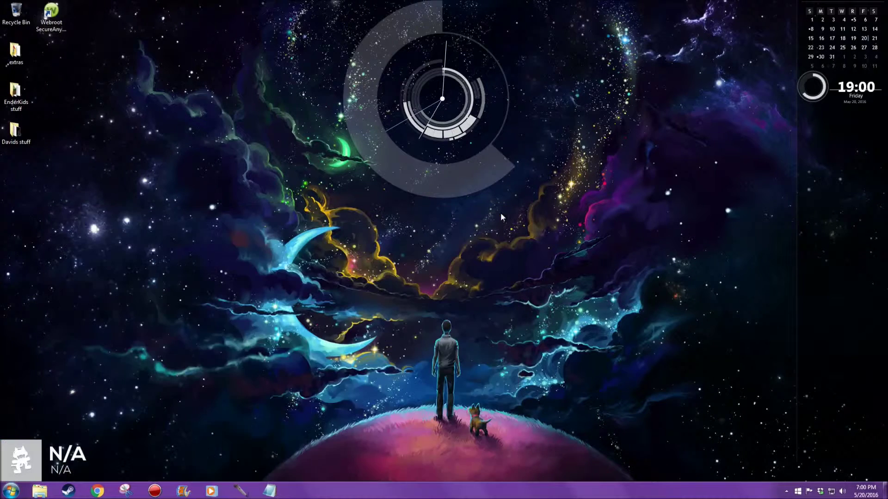
{"action": "mouse_move", "coordinate": [21, 459]}
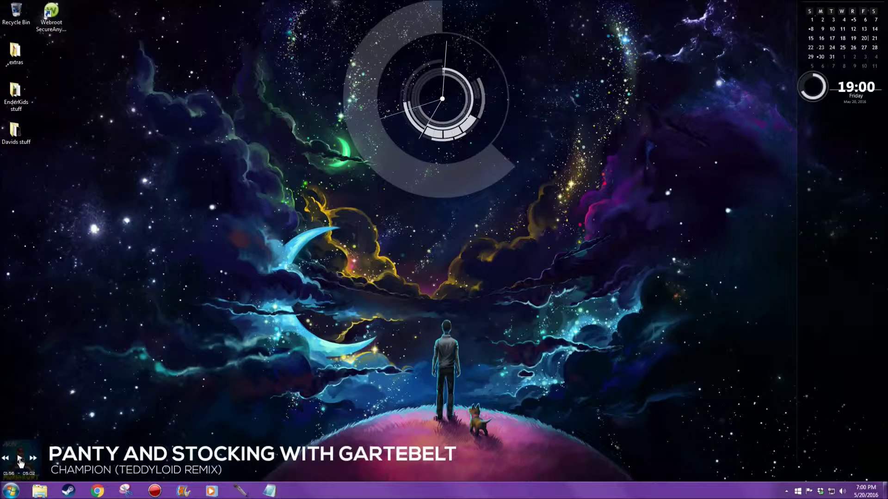
{"action": "left_click", "coordinate": [20, 459]}
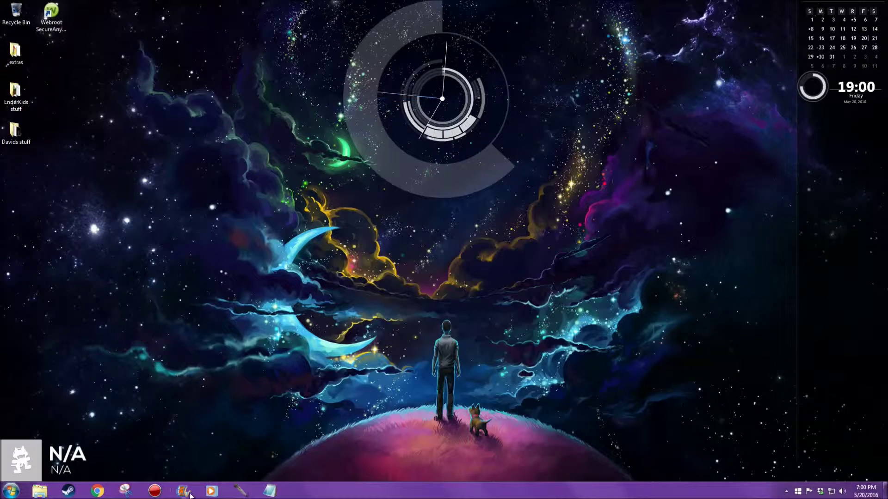
Step: Reopen Windows Media Player, play I Quit from the Payday 2 playlist, and minimize the player
{"action": "left_click", "coordinate": [211, 491]}
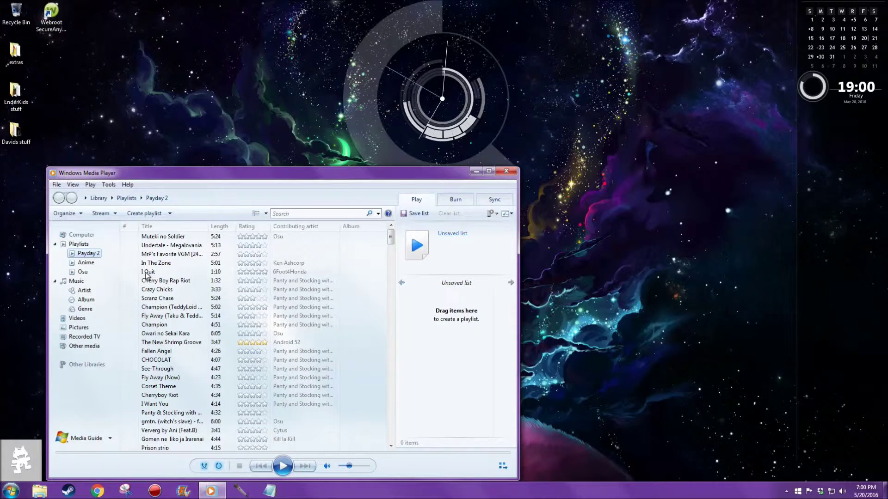
{"action": "left_click", "coordinate": [159, 272]}
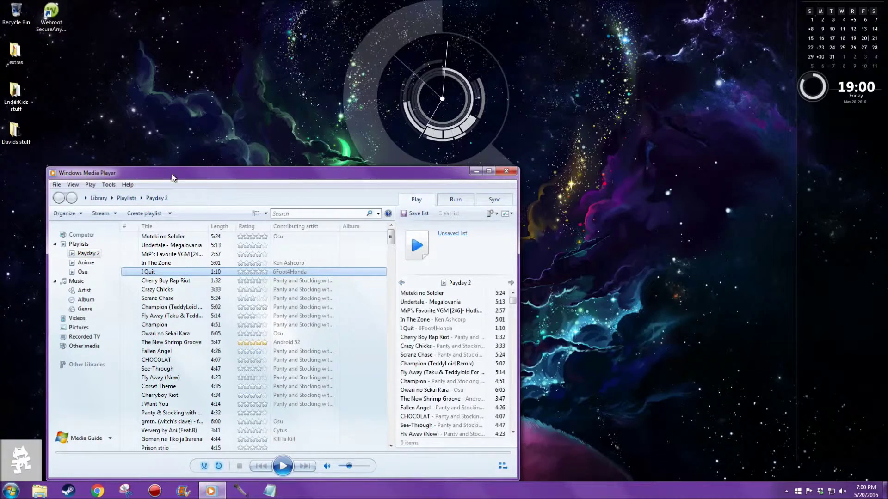
{"action": "left_click_drag", "start_coordinate": [158, 173], "coordinate": [588, 190]}
{"action": "left_click", "coordinate": [211, 490]}
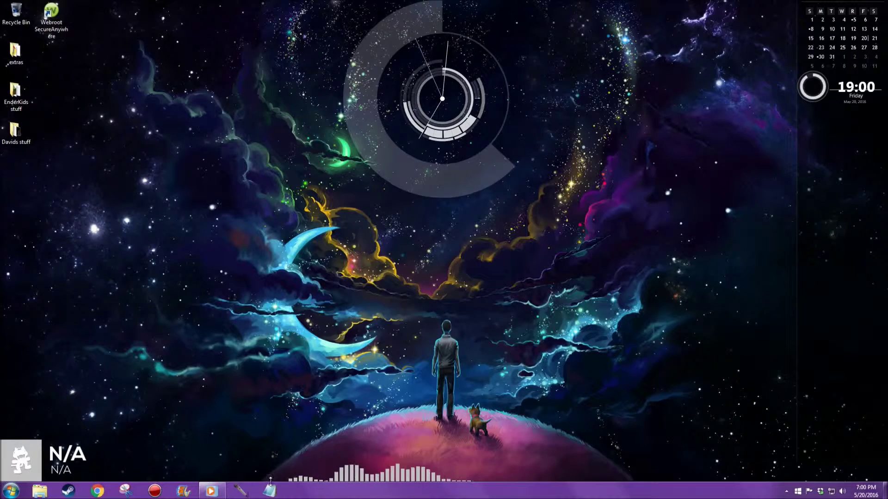
Step: Restore the player window, move it fully on screen and play Crazy Chicks
{"action": "left_click", "coordinate": [211, 491]}
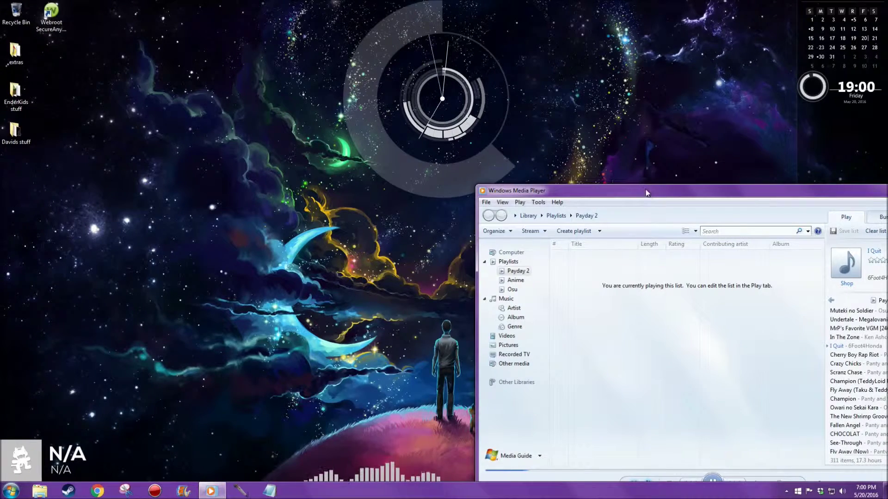
{"action": "left_click_drag", "start_coordinate": [646, 191], "coordinate": [509, 161]}
{"action": "double_click", "coordinate": [738, 334]}
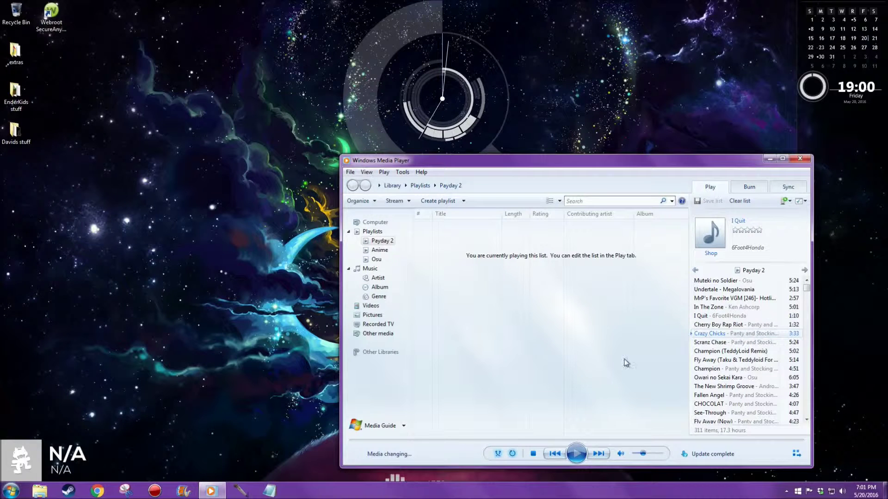
Step: Refresh the Monstercat Visualizer Song Information skin
{"action": "right_click", "coordinate": [21, 467]}
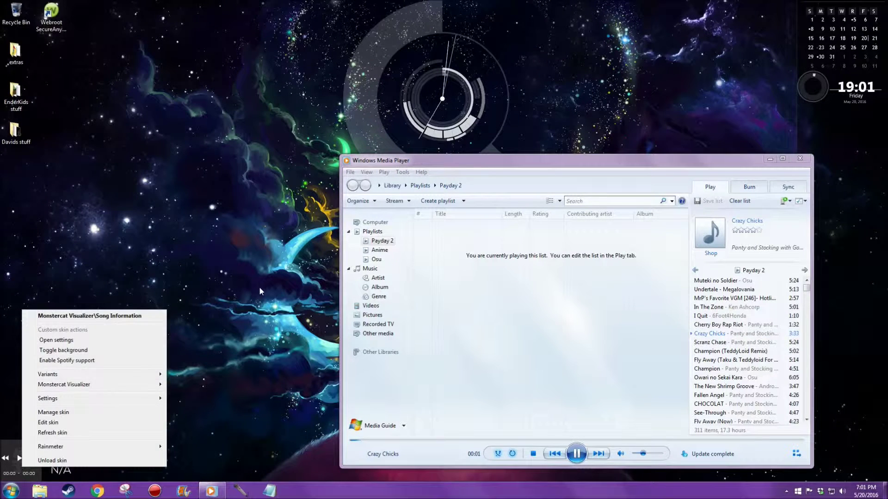
{"action": "left_click", "coordinate": [259, 286]}
{"action": "right_click", "coordinate": [8, 470]}
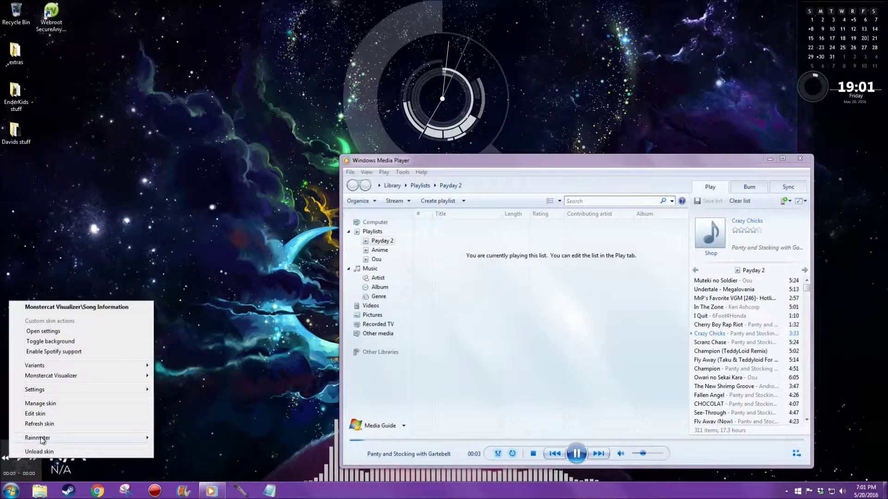
{"action": "left_click", "coordinate": [42, 424]}
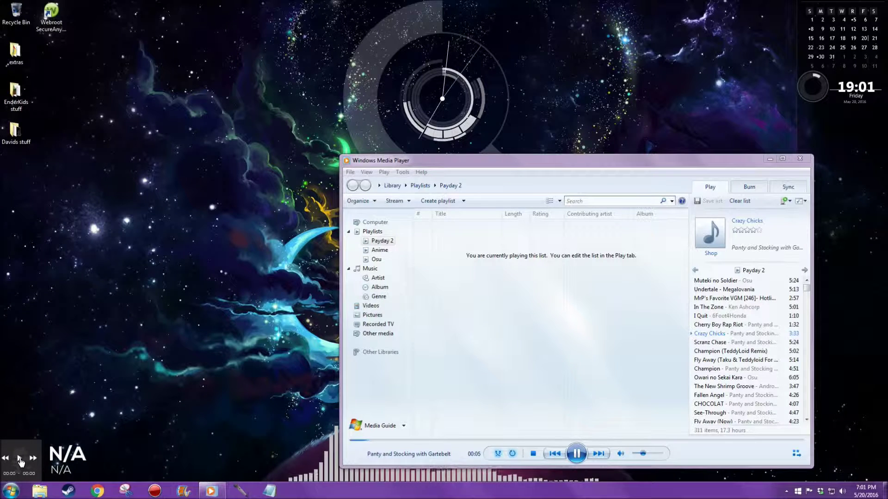
Step: Show the desktop and unload the Monstercat Visualizer Song Information skin
{"action": "key", "text": "super+d"}
{"action": "mouse_move", "coordinate": [10, 448]}
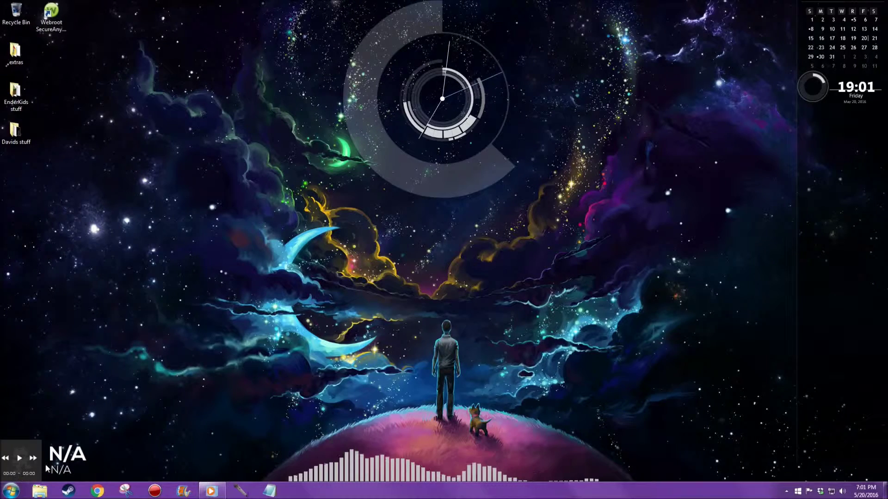
{"action": "right_click", "coordinate": [66, 459]}
{"action": "left_click", "coordinate": [99, 449]}
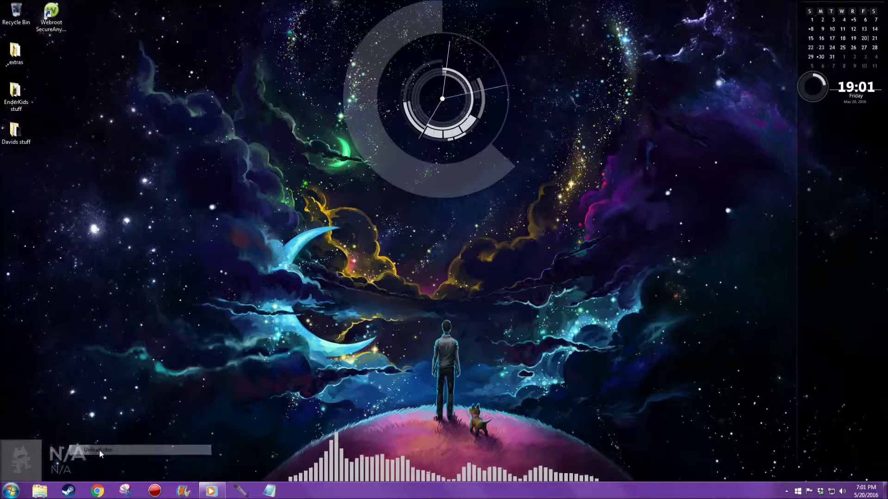
Step: Open the Rainmeter skin manager and load installer.ini from the Monstercat Visualizer Installer folder
{"action": "left_click", "coordinate": [786, 491]}
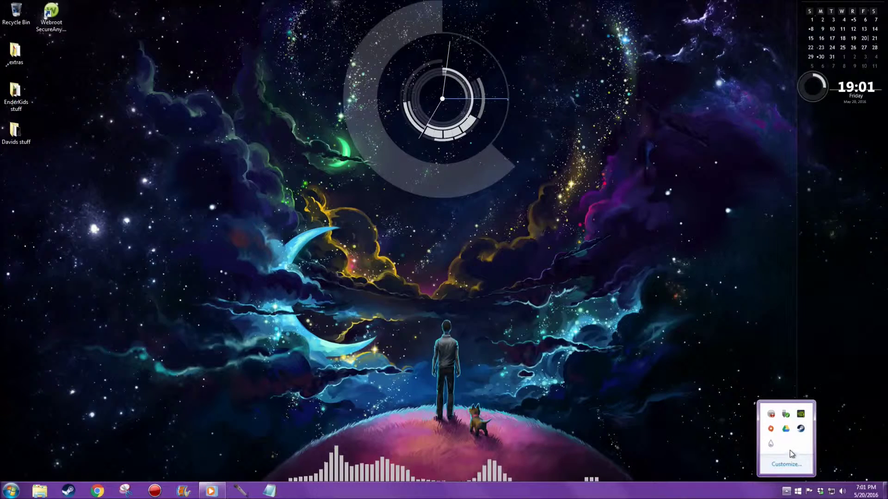
{"action": "left_click", "coordinate": [770, 443]}
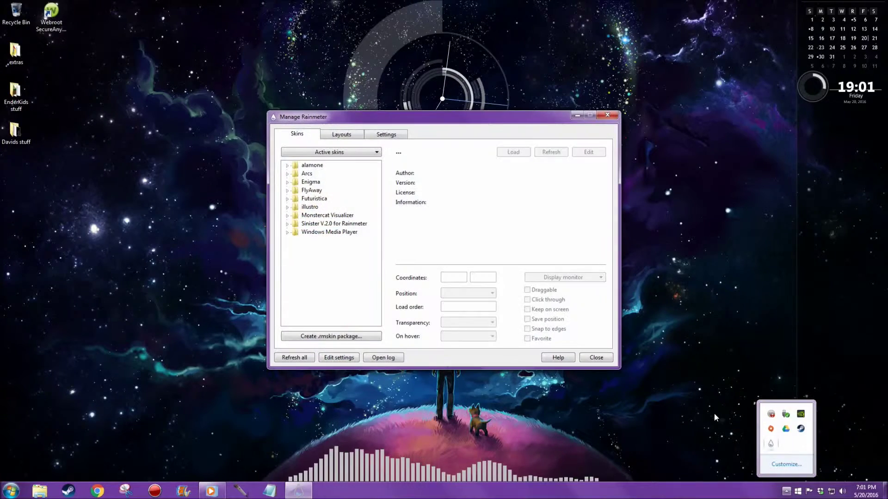
{"action": "double_click", "coordinate": [315, 216]}
{"action": "double_click", "coordinate": [318, 232]}
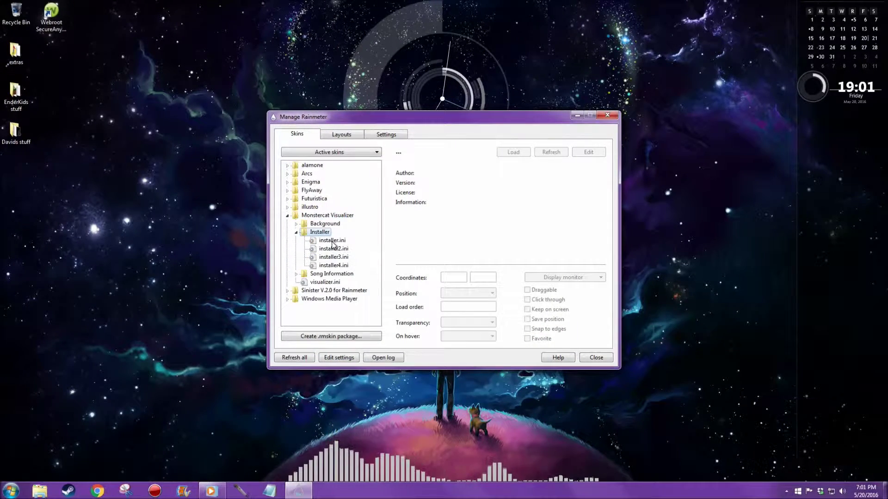
{"action": "double_click", "coordinate": [330, 241]}
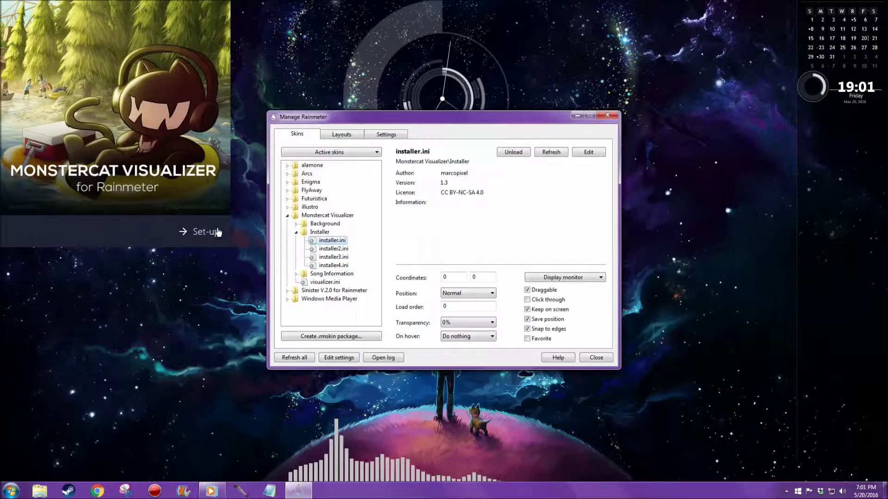
Step: Complete the Monstercat Visualizer set-up with Windows Media Player as the media player and light grey as the visualizer color
{"action": "left_click", "coordinate": [188, 233]}
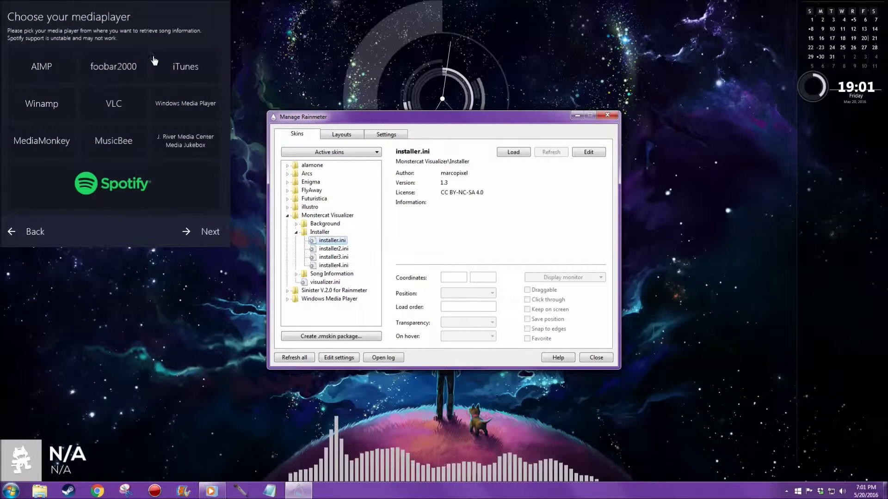
{"action": "left_click", "coordinate": [180, 101]}
{"action": "left_click", "coordinate": [188, 231]}
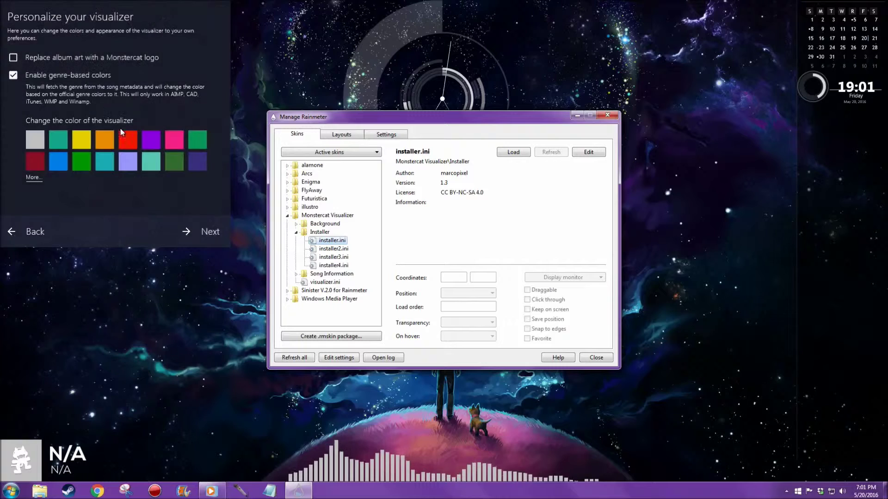
{"action": "left_click", "coordinate": [35, 140]}
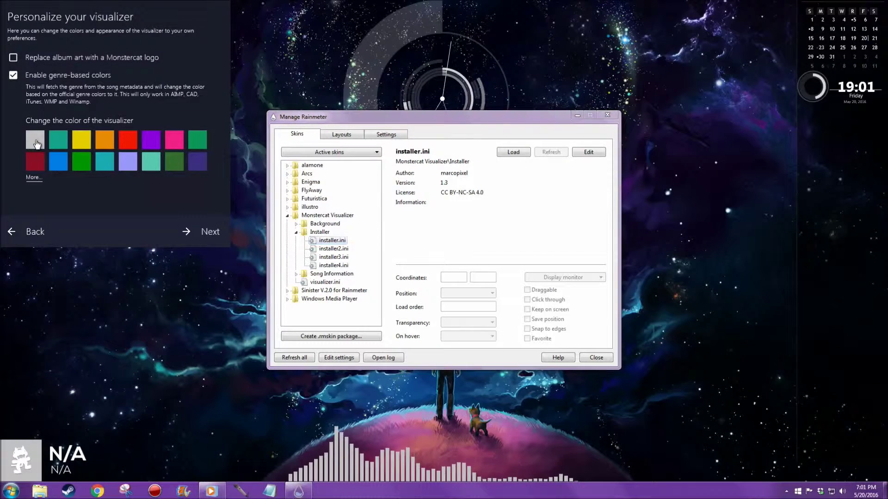
{"action": "left_click", "coordinate": [187, 237]}
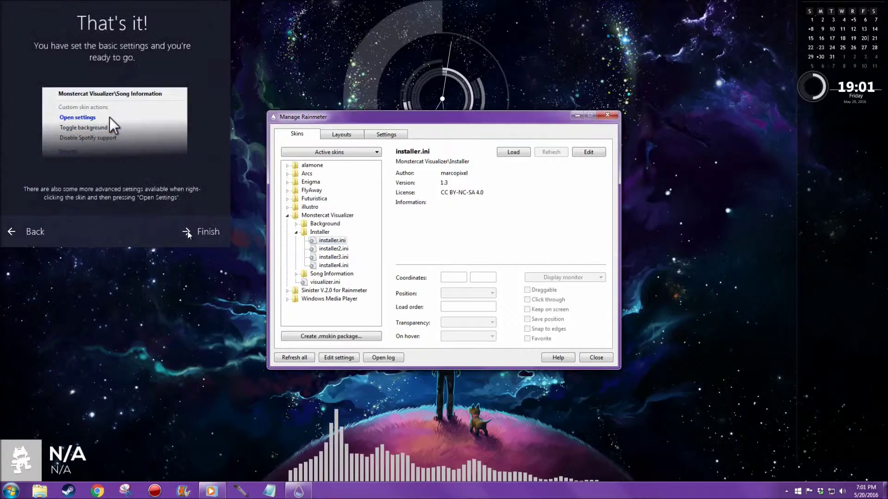
{"action": "left_click", "coordinate": [191, 234]}
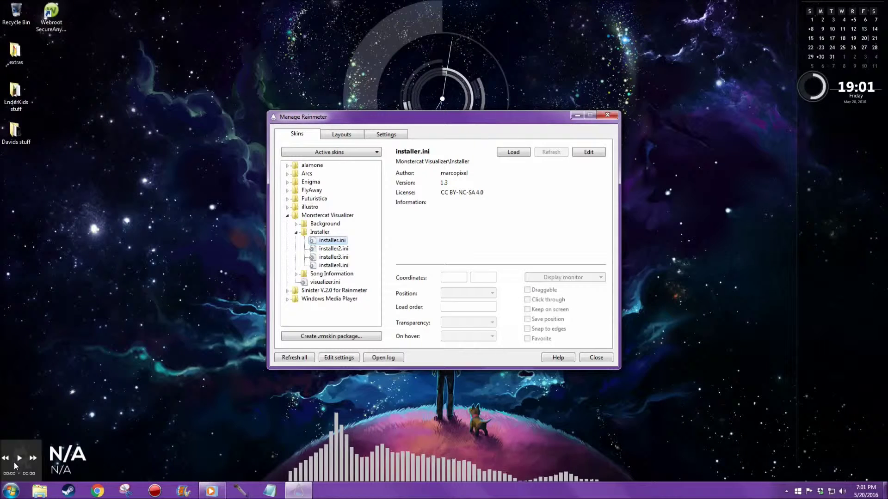
Step: Refresh the Monstercat Visualizer Song Information skin and close the skin manager
{"action": "right_click", "coordinate": [15, 465]}
{"action": "left_click", "coordinate": [45, 429]}
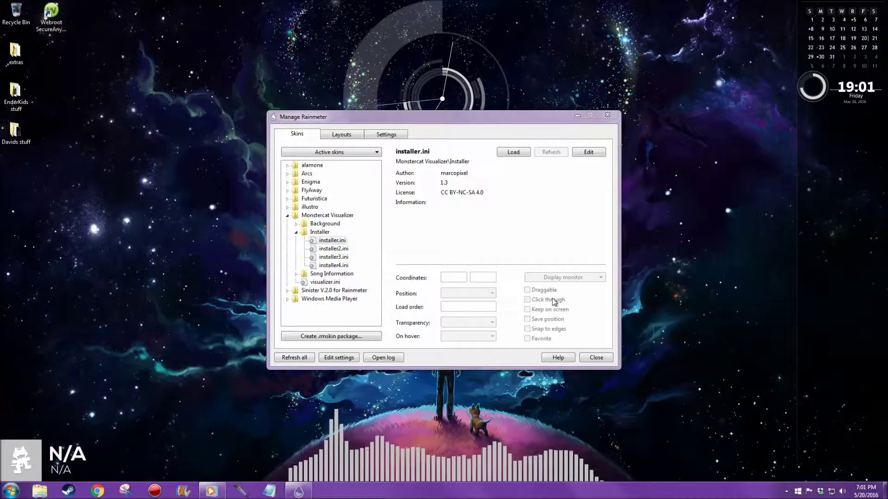
{"action": "left_click", "coordinate": [596, 117]}
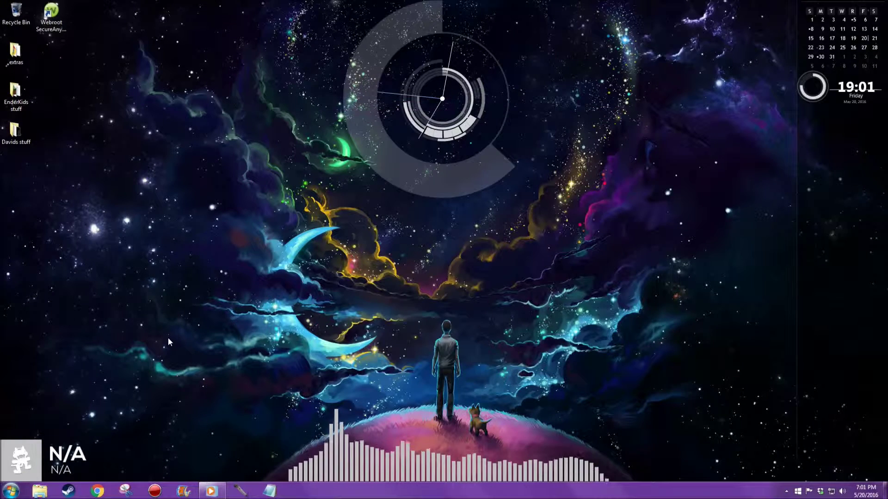
Step: Bring up Windows Media Player, play Sofi Needs a Ladder from the album 4x4=12, and minimize the player
{"action": "mouse_move", "coordinate": [33, 456]}
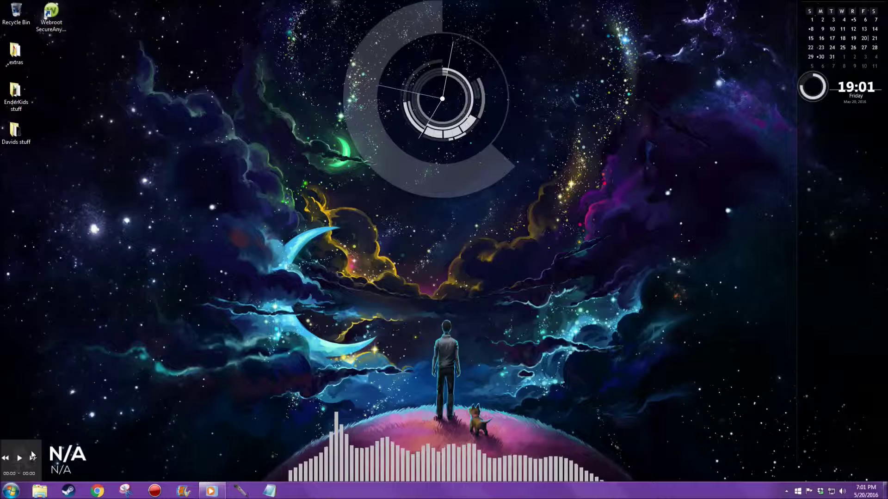
{"action": "left_click", "coordinate": [211, 491]}
{"action": "left_click", "coordinate": [371, 285]}
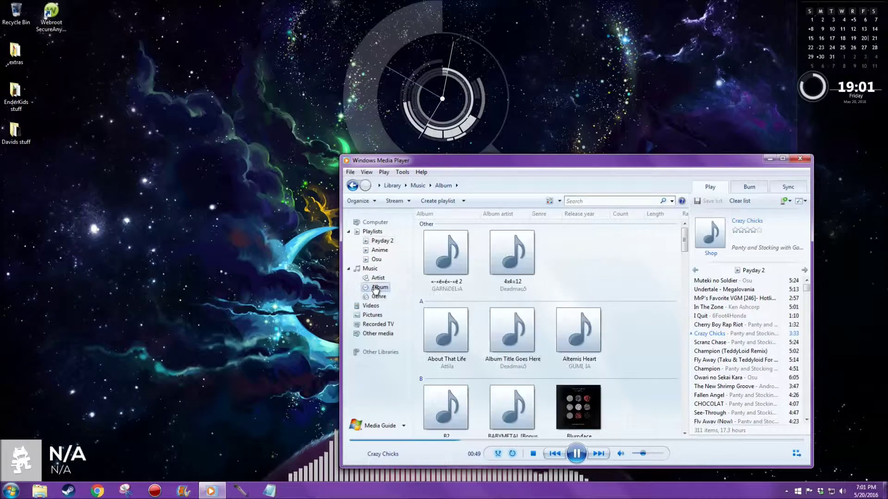
{"action": "double_click", "coordinate": [520, 272]}
{"action": "double_click", "coordinate": [570, 243]}
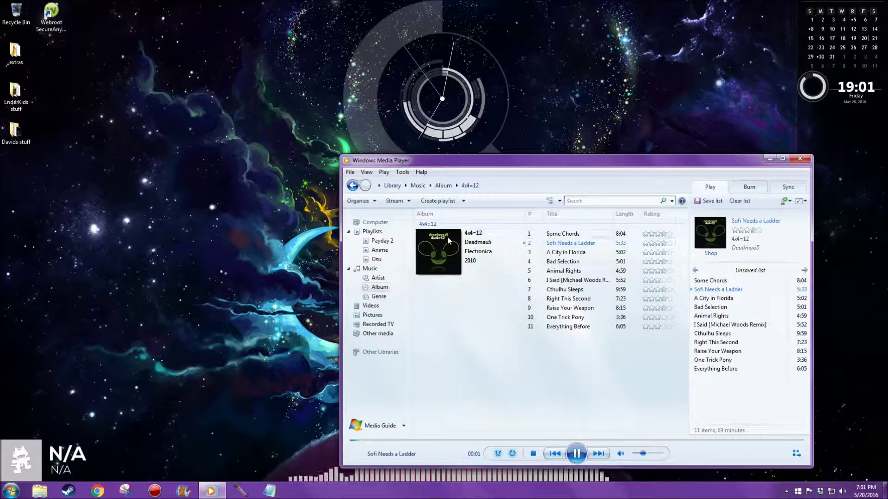
{"action": "mouse_move", "coordinate": [35, 475]}
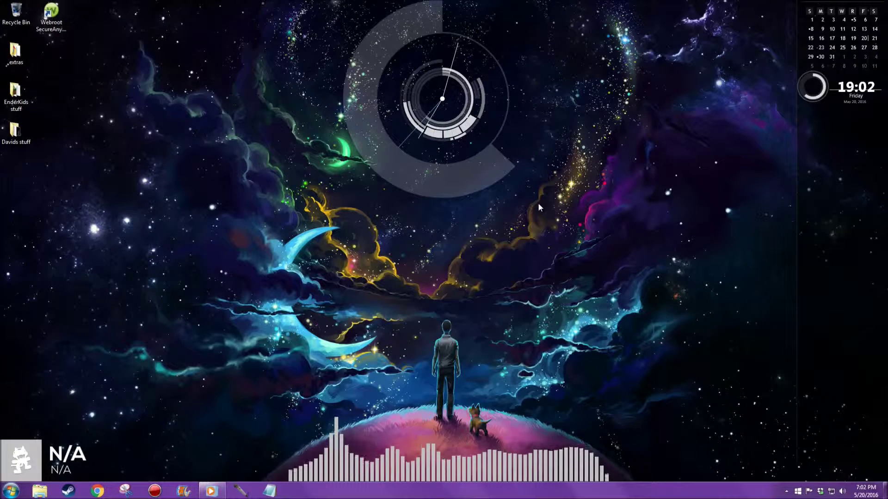
{"action": "mouse_move", "coordinate": [25, 464]}
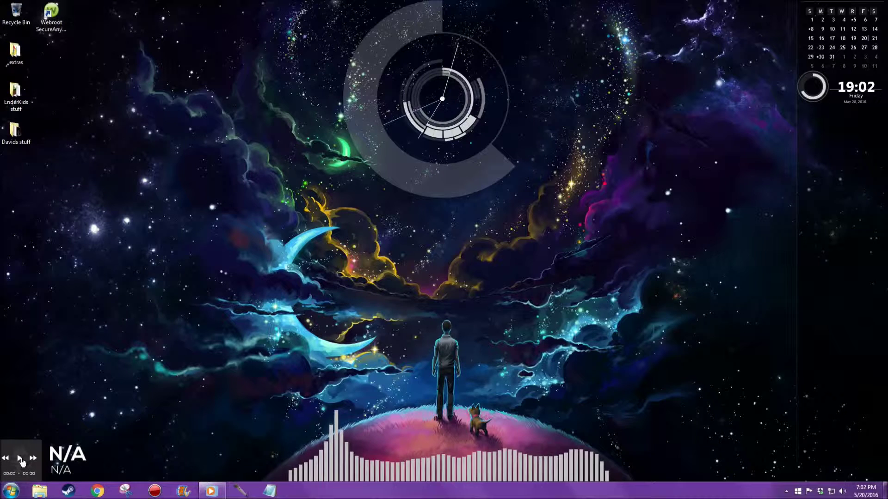
{"action": "right_click", "coordinate": [20, 445]}
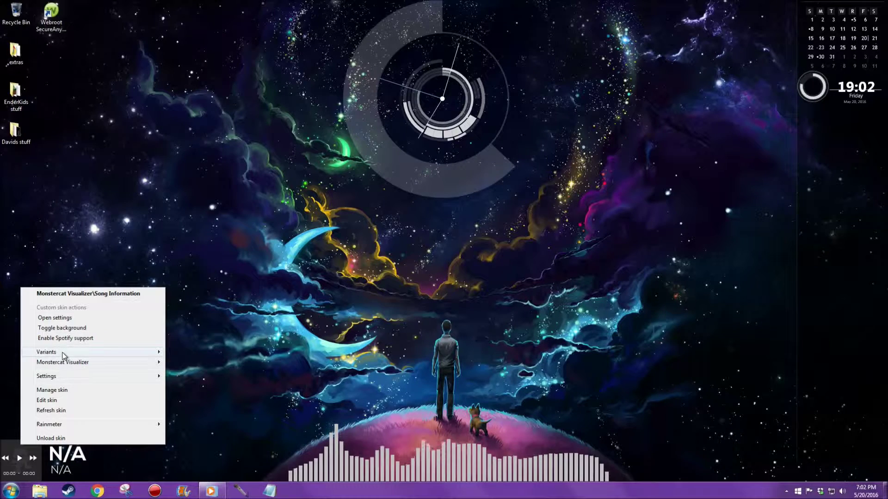
{"action": "mouse_move", "coordinate": [114, 362]}
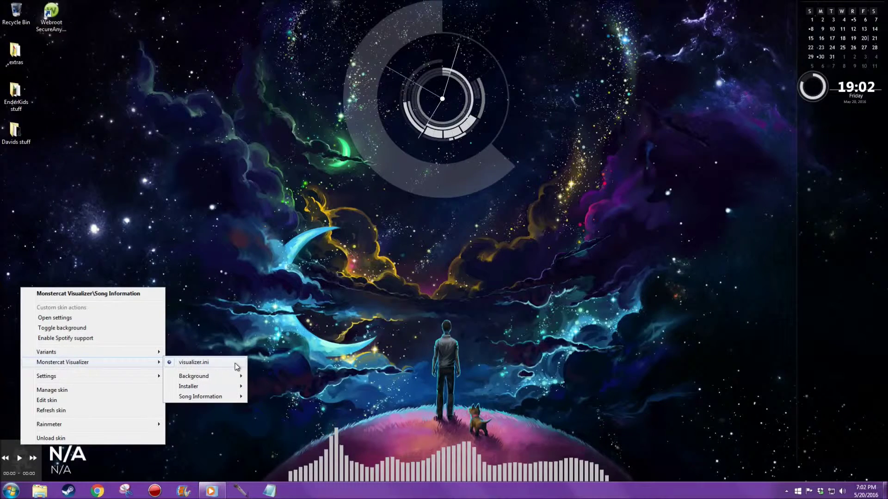
{"action": "left_click", "coordinate": [264, 295]}
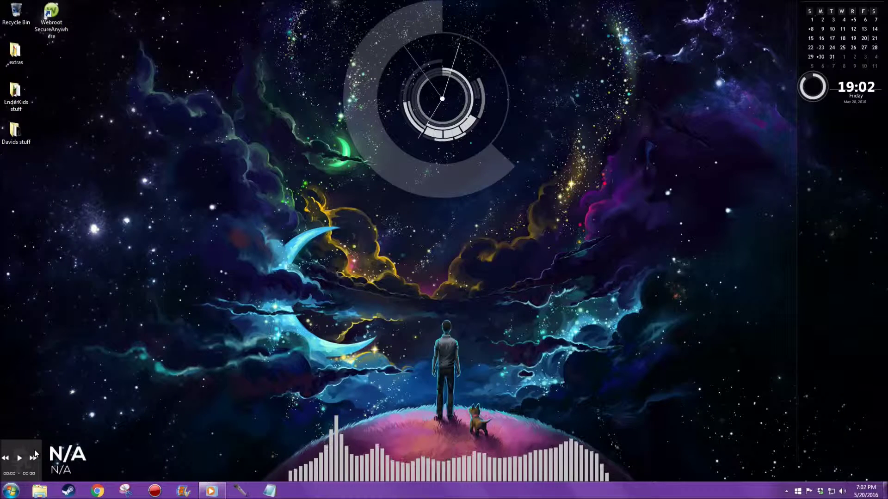
Step: Play Star-Crossed Enemies from the album Every Trick in the Book in Windows Media Player and minimize the player
{"action": "left_click", "coordinate": [211, 491]}
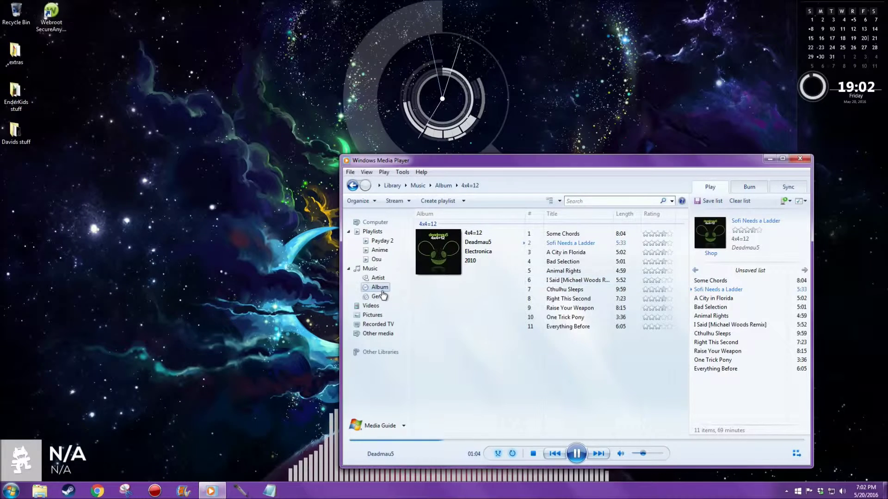
{"action": "left_click", "coordinate": [380, 288]}
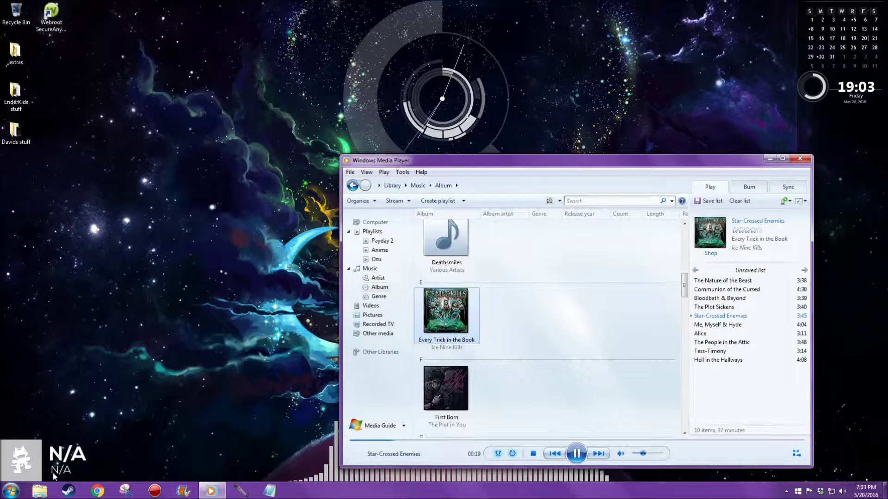
{"action": "left_click", "coordinate": [769, 159]}
Step: Unload the Monstercat Visualizer Song Information skin from the desktop
{"action": "mouse_move", "coordinate": [12, 459]}
{"action": "left_click", "coordinate": [35, 449]}
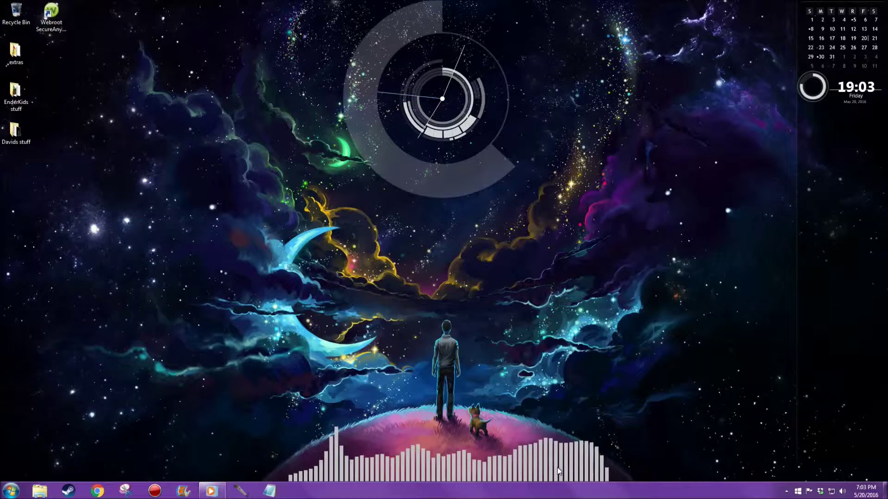
Step: Open the visualizer skin's variables settings file, examine its general and spectrum settings, and close it
{"action": "right_click", "coordinate": [529, 464]}
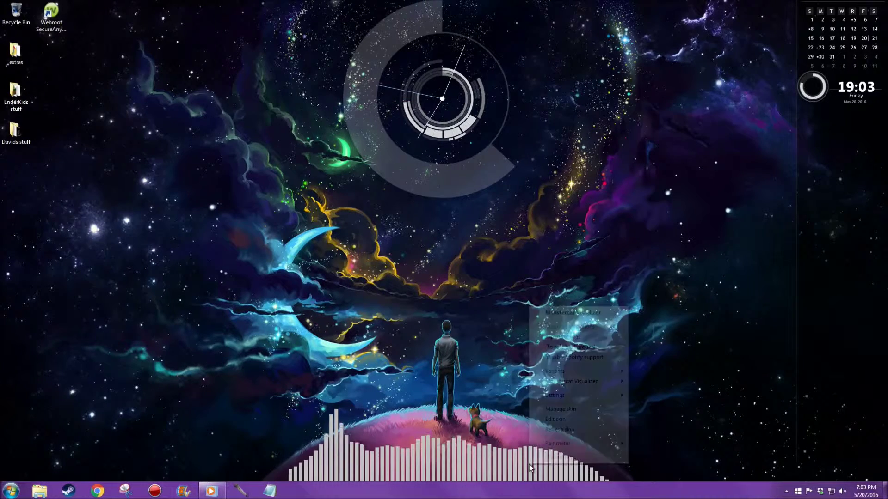
{"action": "left_click", "coordinate": [563, 337]}
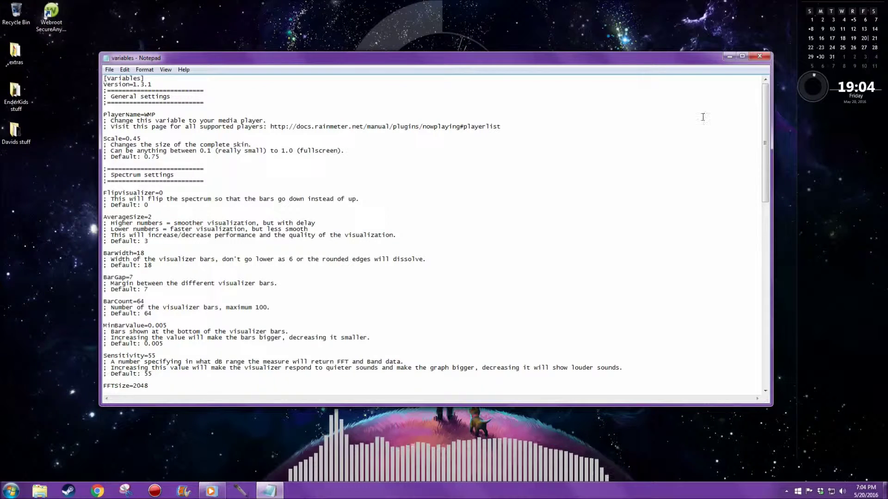
{"action": "left_click", "coordinate": [760, 56]}
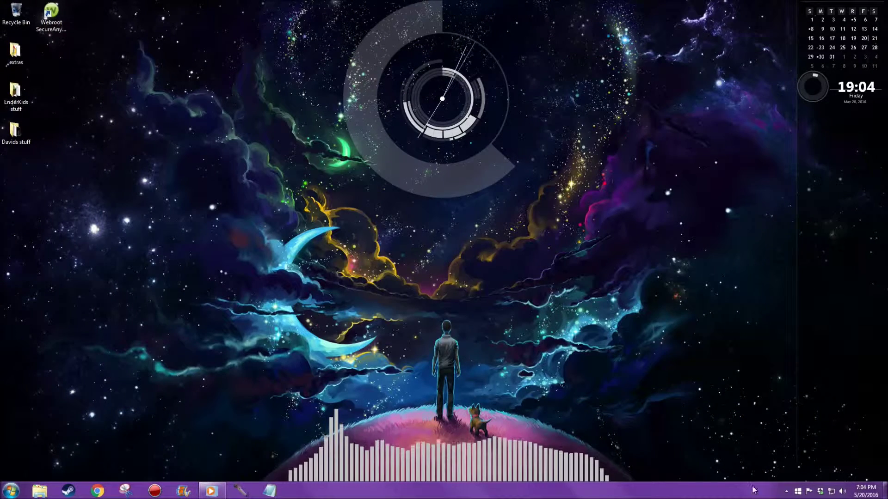
Step: Reopen the Rainmeter skin manager and load the Monstercat Visualizer's installer.ini again
{"action": "left_click", "coordinate": [786, 491]}
{"action": "left_click", "coordinate": [770, 447]}
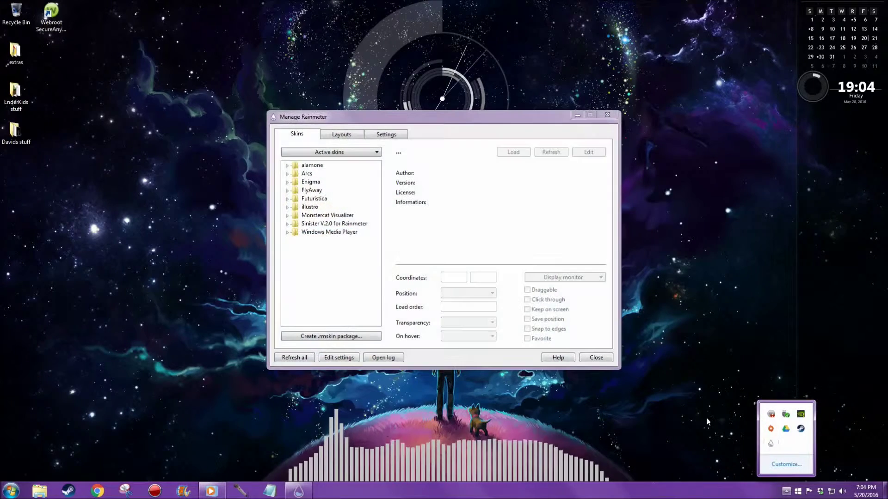
{"action": "double_click", "coordinate": [326, 215]}
{"action": "double_click", "coordinate": [318, 232]}
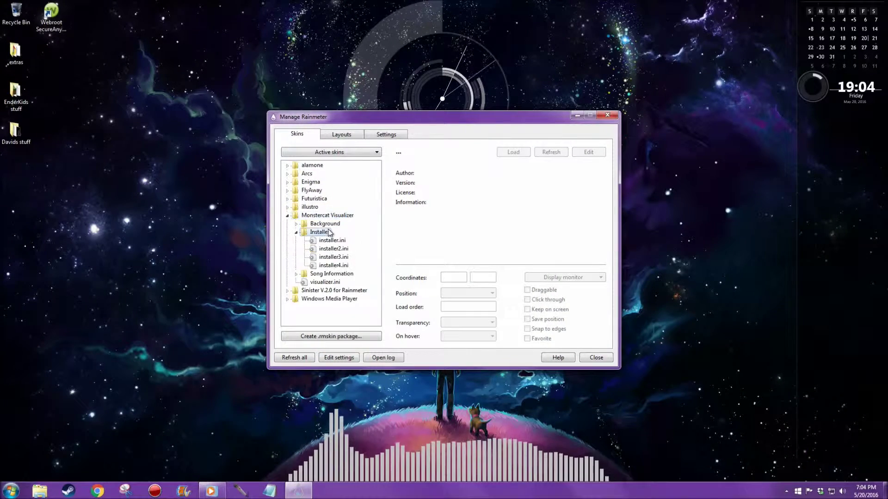
{"action": "double_click", "coordinate": [332, 240]}
Step: Go through the Monstercat Visualizer set-up pages without changing any option and finish it
{"action": "left_click", "coordinate": [196, 232]}
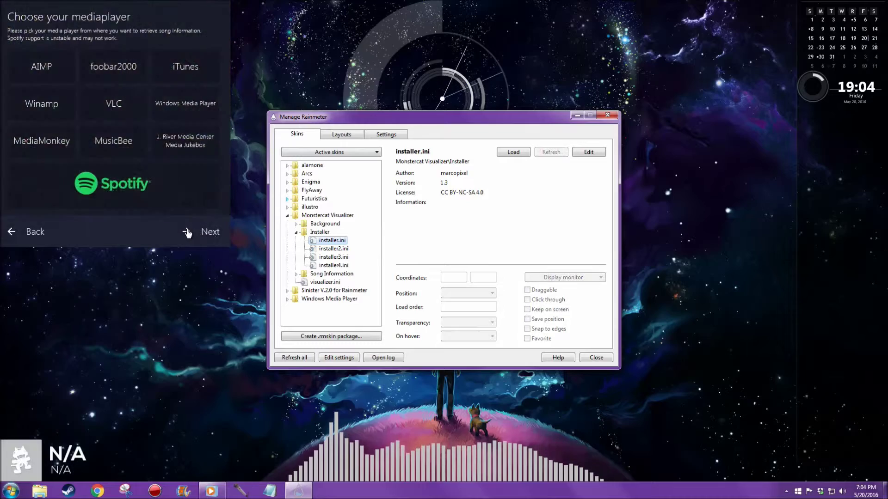
{"action": "left_click", "coordinate": [189, 232]}
{"action": "left_click", "coordinate": [190, 232]}
{"action": "left_click", "coordinate": [196, 233]}
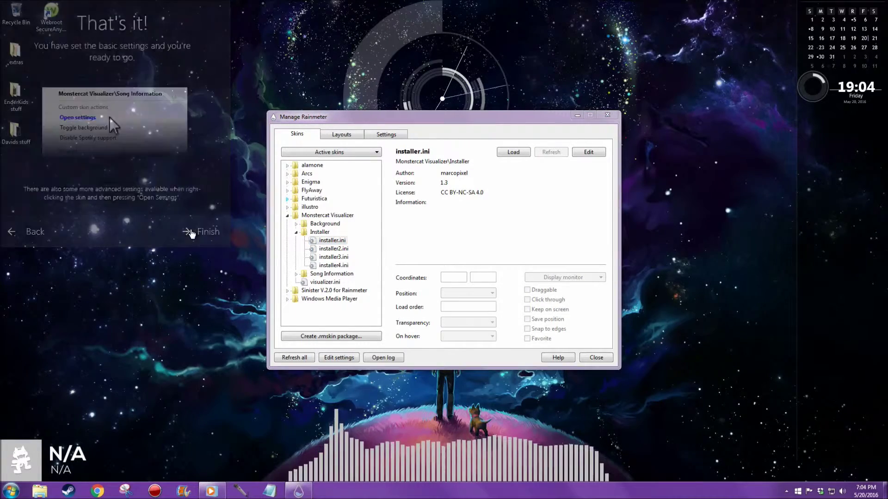
Step: Open the Song Information skin's settings file, set Scale to 0.60, and save and close the file
{"action": "right_click", "coordinate": [19, 456]}
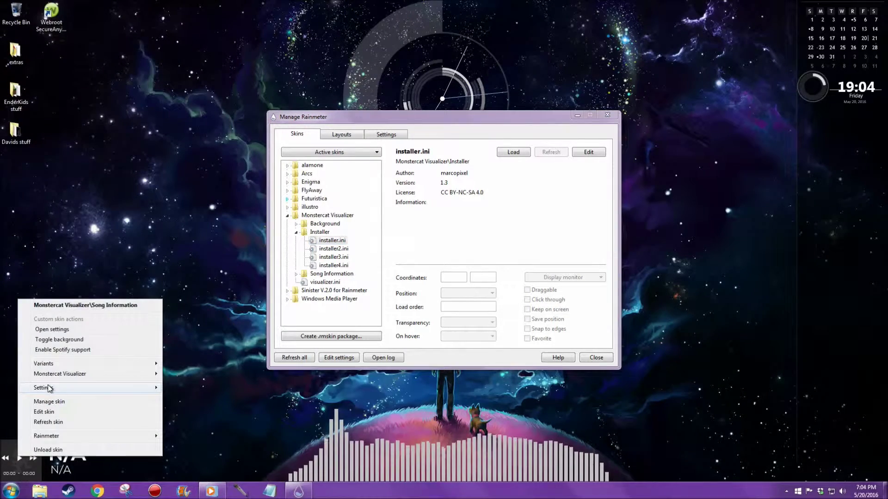
{"action": "left_click", "coordinate": [52, 329]}
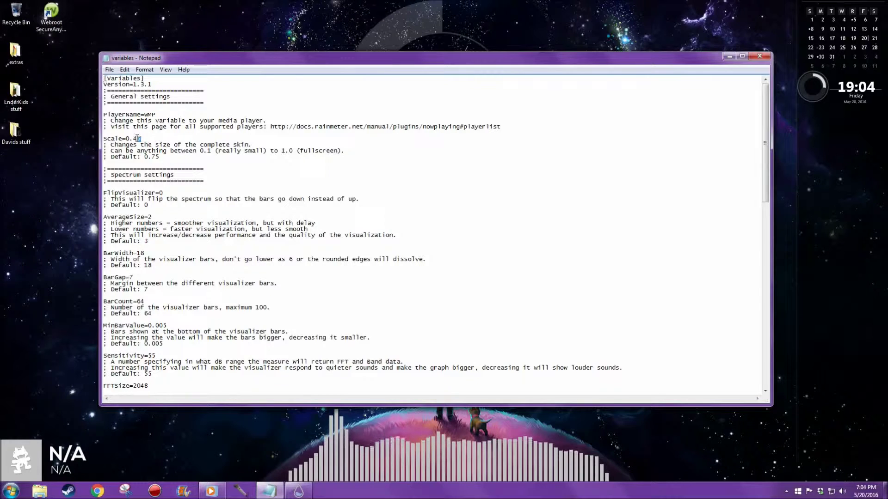
{"action": "left_click_drag", "start_coordinate": [141, 138], "coordinate": [134, 138]}
{"action": "type", "text": "60"}
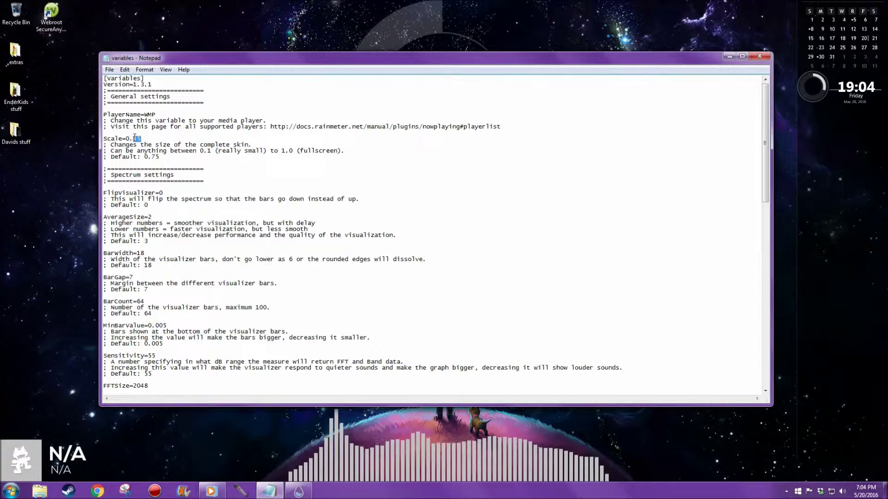
{"action": "left_click", "coordinate": [759, 56]}
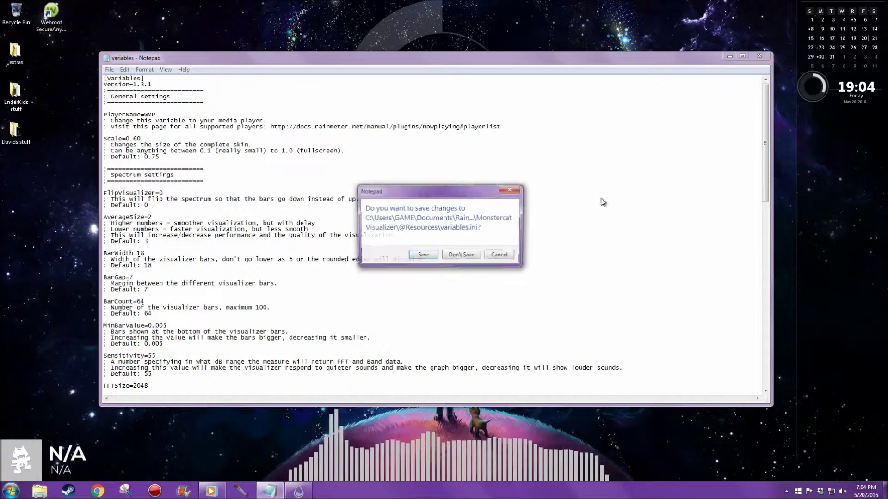
{"action": "left_click", "coordinate": [428, 255]}
Step: Refresh the Song Information skin to apply the scale saved in its settings file
{"action": "right_click", "coordinate": [22, 449]}
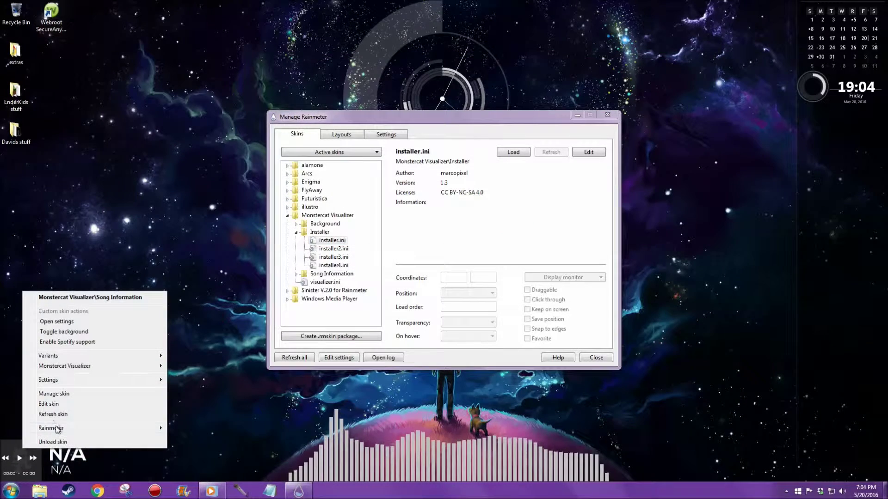
{"action": "left_click", "coordinate": [60, 416]}
{"action": "right_click", "coordinate": [43, 447]}
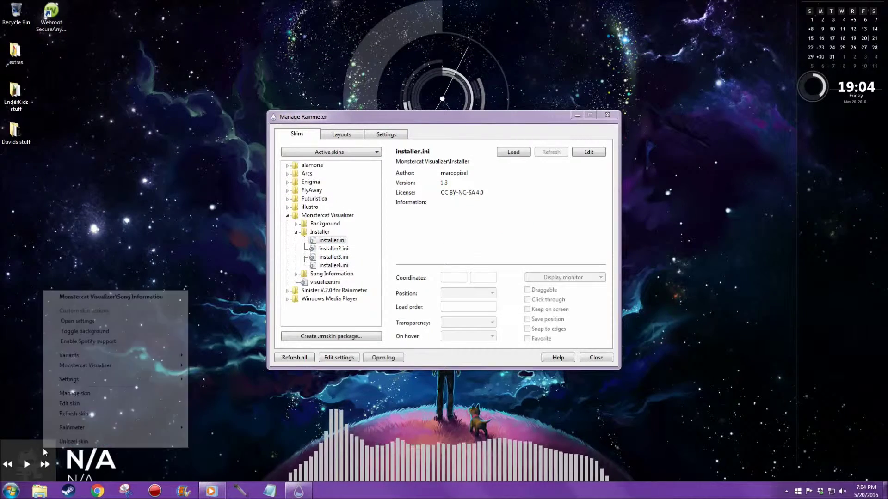
{"action": "left_click", "coordinate": [103, 414]}
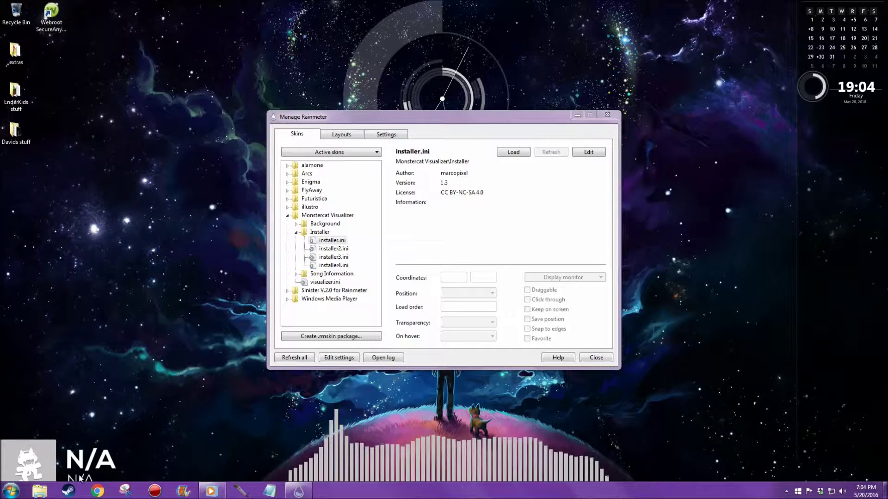
Step: Set Scale to 0.45 in the Song Information skin's settings file, save and close it, and refresh the skin
{"action": "right_click", "coordinate": [45, 446]}
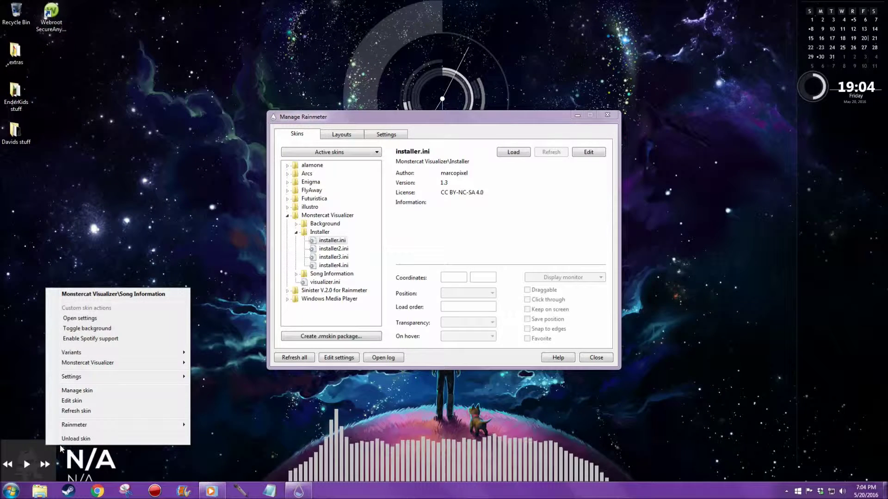
{"action": "left_click", "coordinate": [79, 318]}
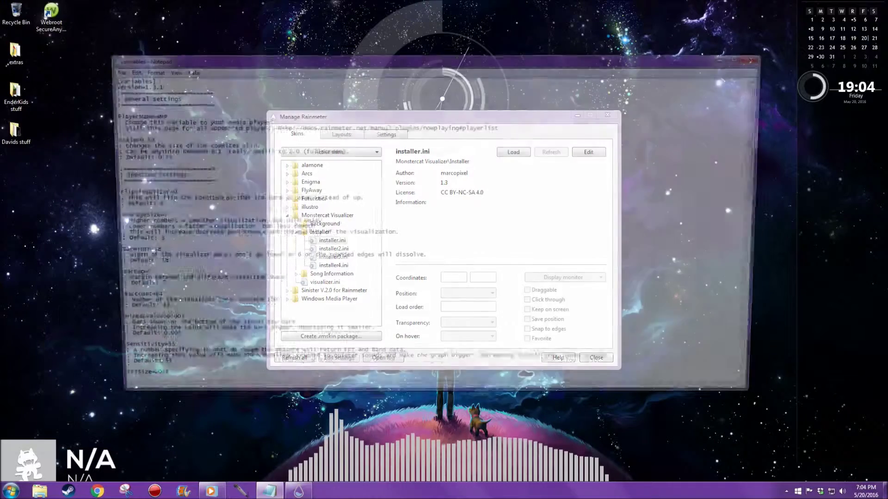
{"action": "left_click_drag", "start_coordinate": [142, 138], "coordinate": [134, 139]}
{"action": "type", "text": "45"}
{"action": "left_click", "coordinate": [759, 56]}
{"action": "left_click", "coordinate": [423, 255]}
{"action": "right_click", "coordinate": [36, 443]}
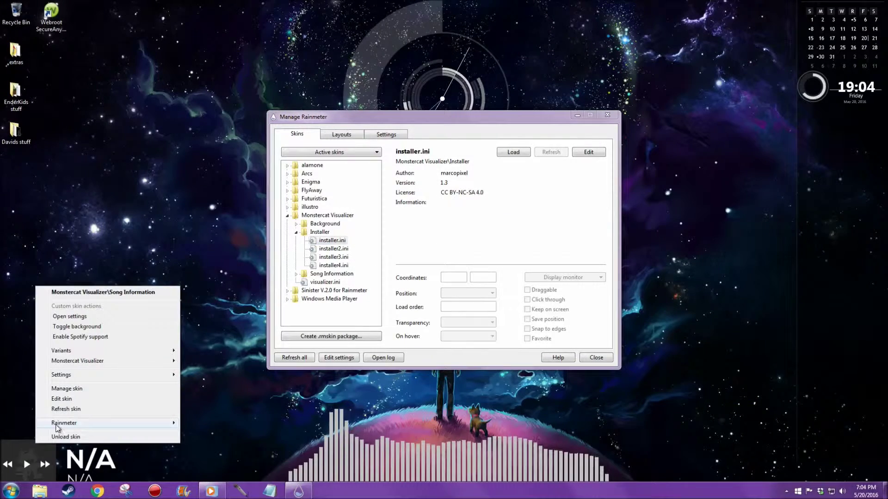
{"action": "left_click", "coordinate": [66, 408]}
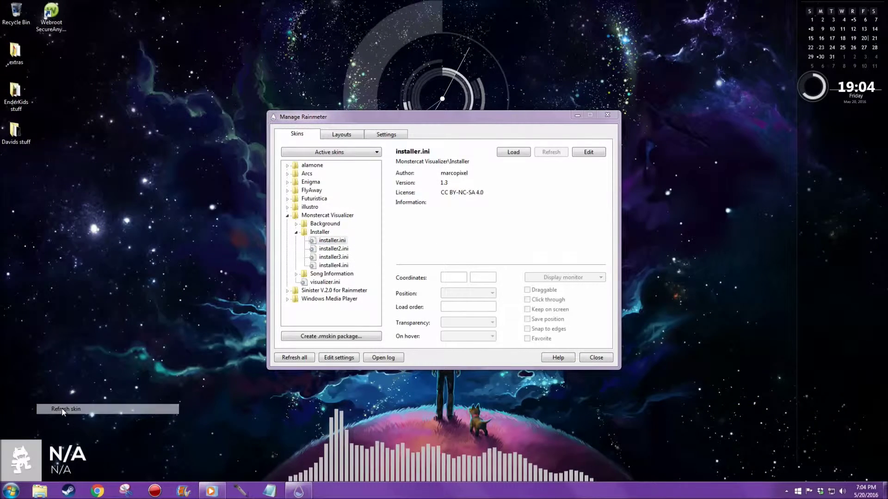
{"action": "right_click", "coordinate": [340, 475]}
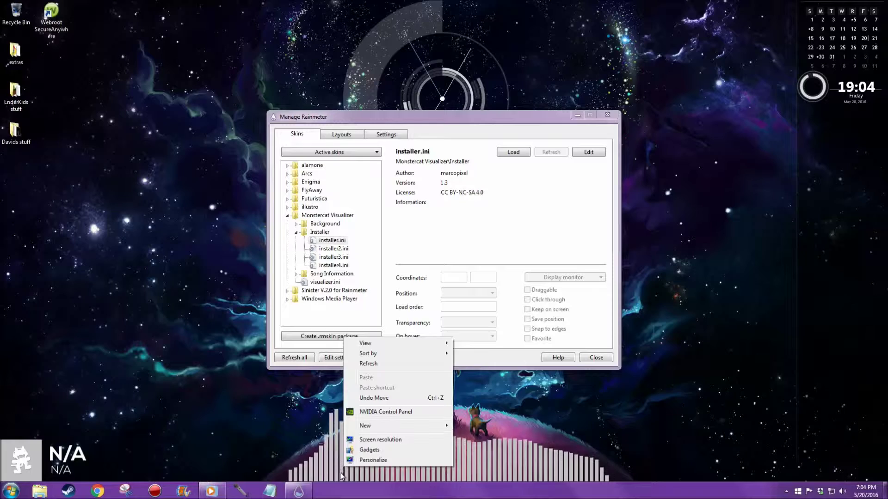
{"action": "left_click", "coordinate": [341, 475]}
{"action": "right_click", "coordinate": [342, 471]}
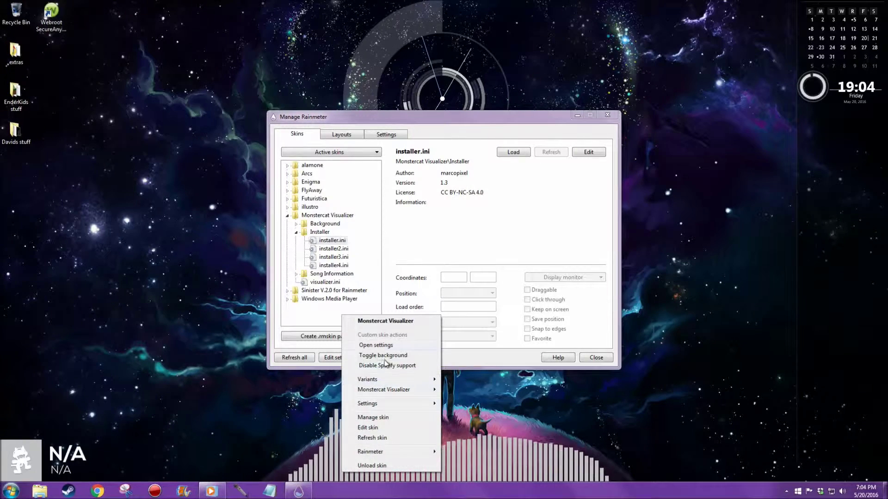
Step: Load the Monstercat Visualizer's installer.ini, start the set-up and choose bright green as the visualizer color
{"action": "double_click", "coordinate": [325, 242]}
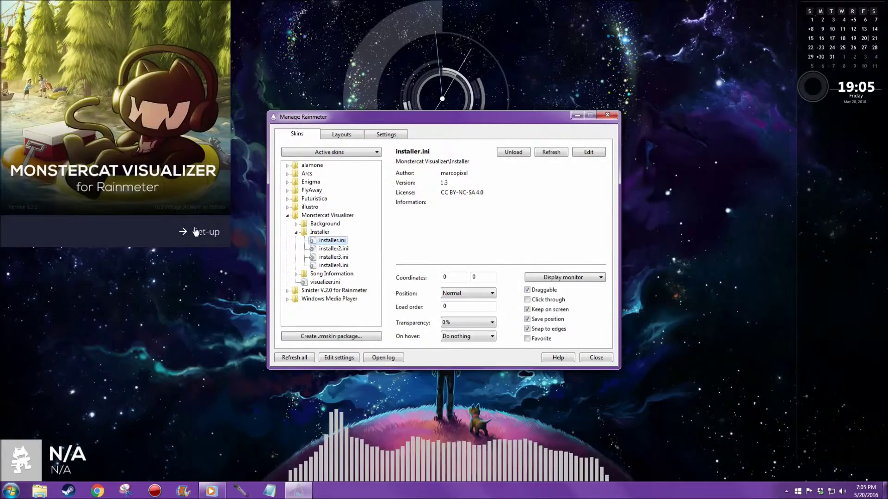
{"action": "left_click", "coordinate": [189, 231]}
{"action": "left_click", "coordinate": [190, 233]}
{"action": "left_click", "coordinate": [198, 139]}
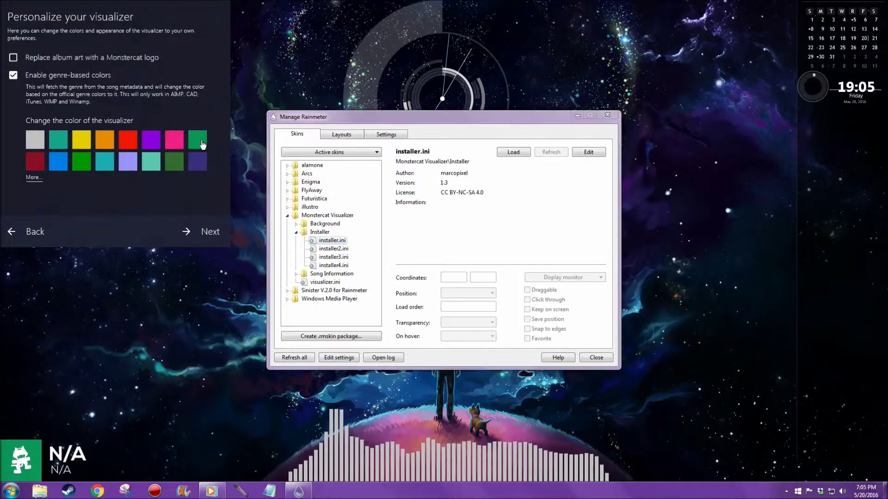
Step: Try the custom color 92,50,50 in the color picker, return the visualizer to light grey and finish the set-up
{"action": "left_click", "coordinate": [31, 180]}
{"action": "left_click_drag", "start_coordinate": [490, 164], "coordinate": [449, 241]}
{"action": "left_click", "coordinate": [431, 228]}
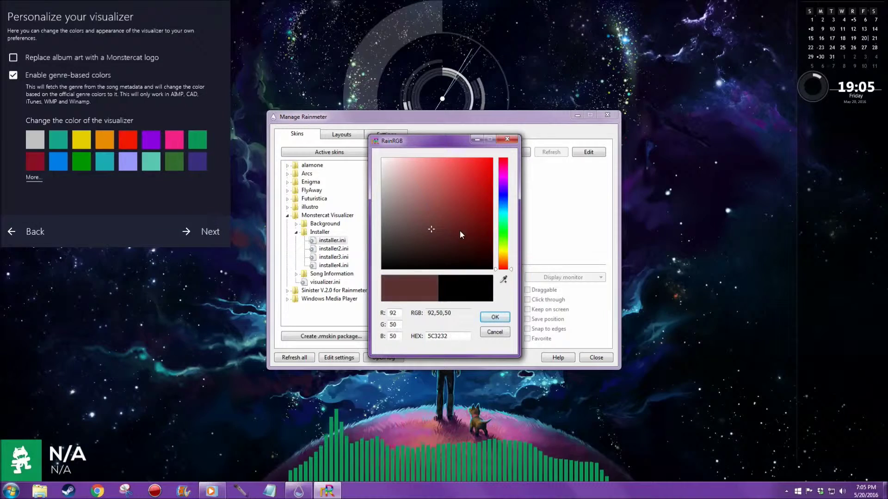
{"action": "left_click", "coordinate": [211, 231]}
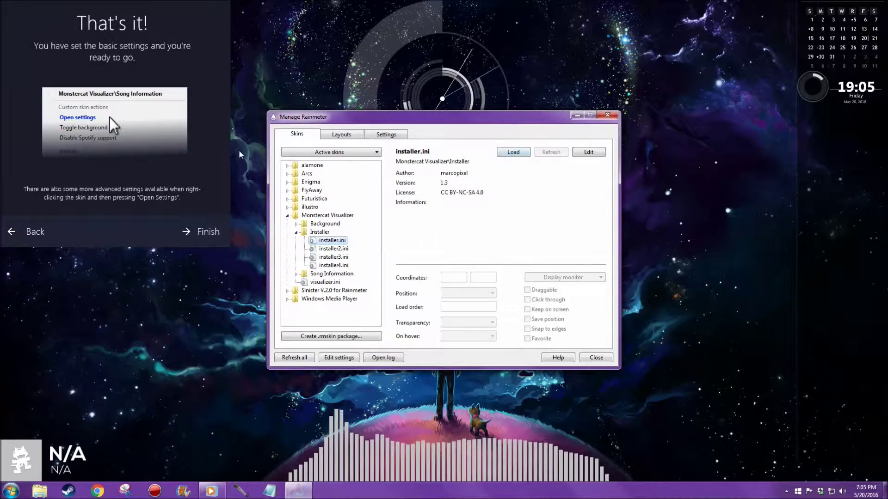
{"action": "left_click", "coordinate": [185, 238]}
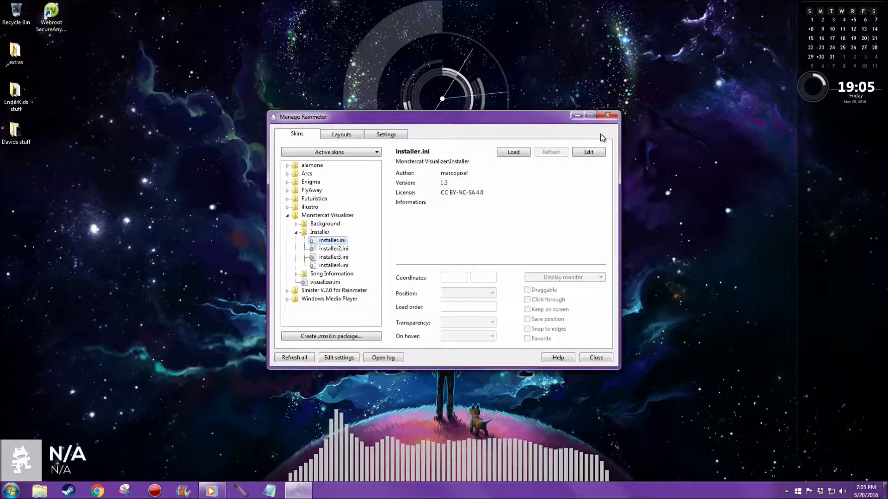
Step: Check which suite the desktop clock skin belongs to and browse the FlyAway folder in the skin list
{"action": "left_click", "coordinate": [287, 215]}
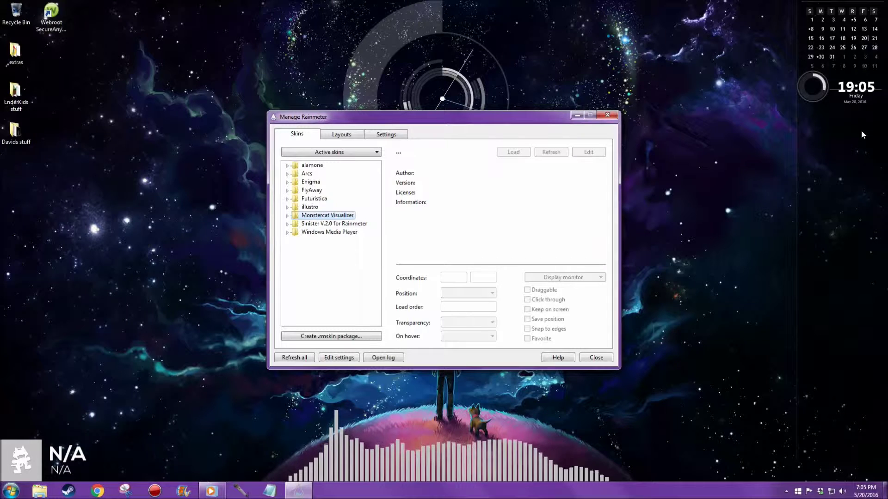
{"action": "right_click", "coordinate": [850, 89]}
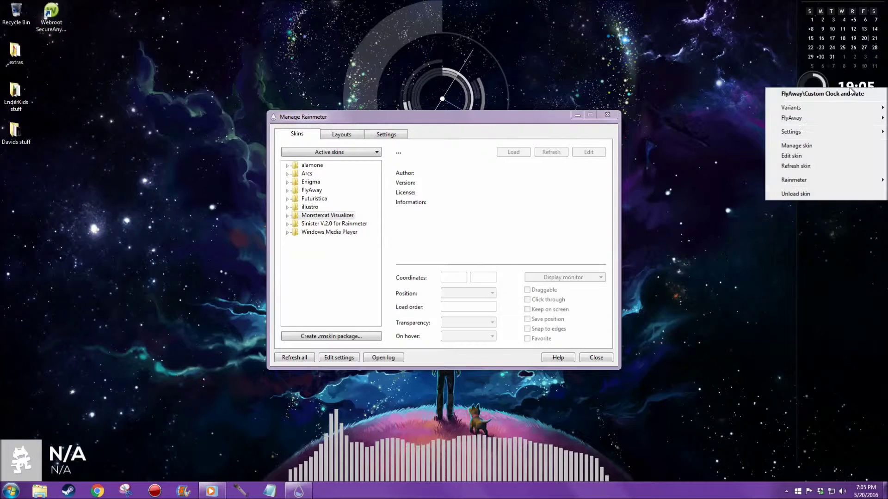
{"action": "double_click", "coordinate": [311, 190]}
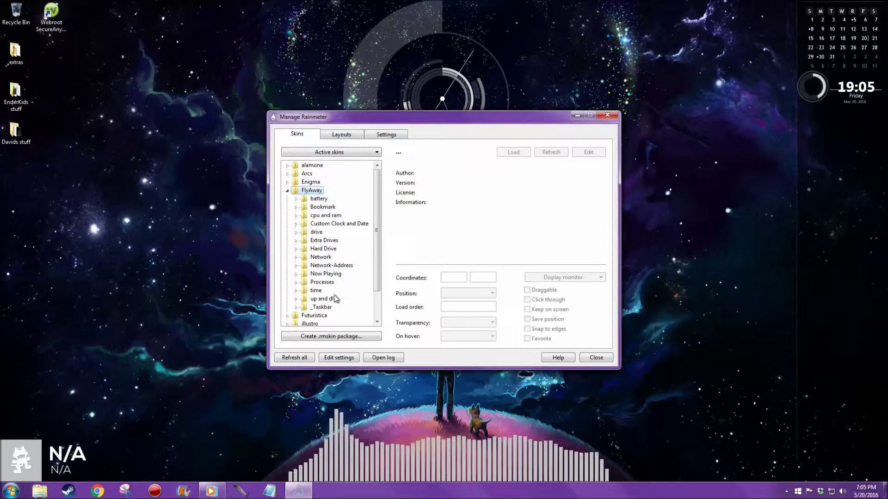
{"action": "scroll", "coordinate": [314, 226], "scroll_direction": "down", "scroll_amount": 2}
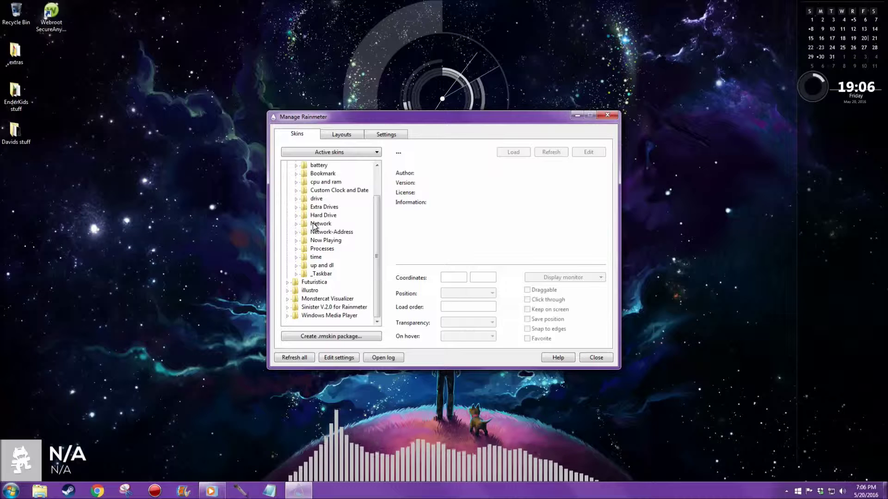
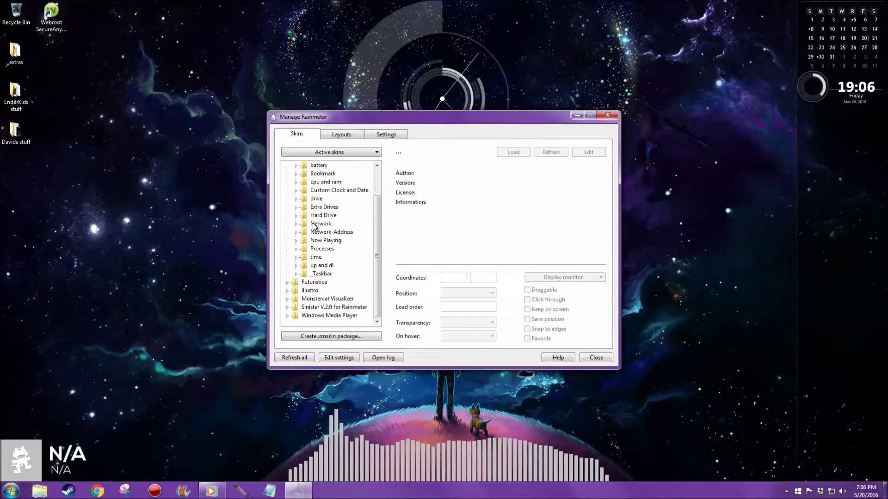
Step: Load FlyAway's Hard Drive skin MainStorage.ini, move the manager window lower to see it, and unload the skin
{"action": "double_click", "coordinate": [323, 216]}
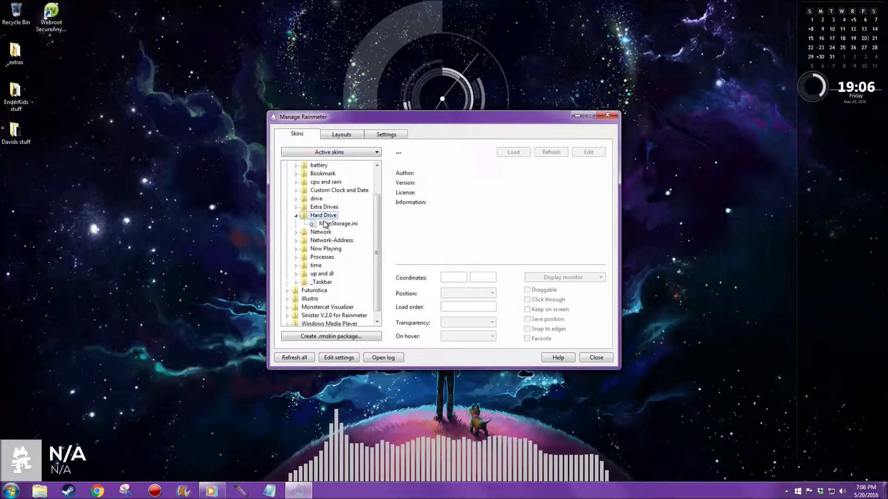
{"action": "left_click", "coordinate": [326, 224]}
{"action": "left_click_drag", "start_coordinate": [394, 117], "coordinate": [360, 246]}
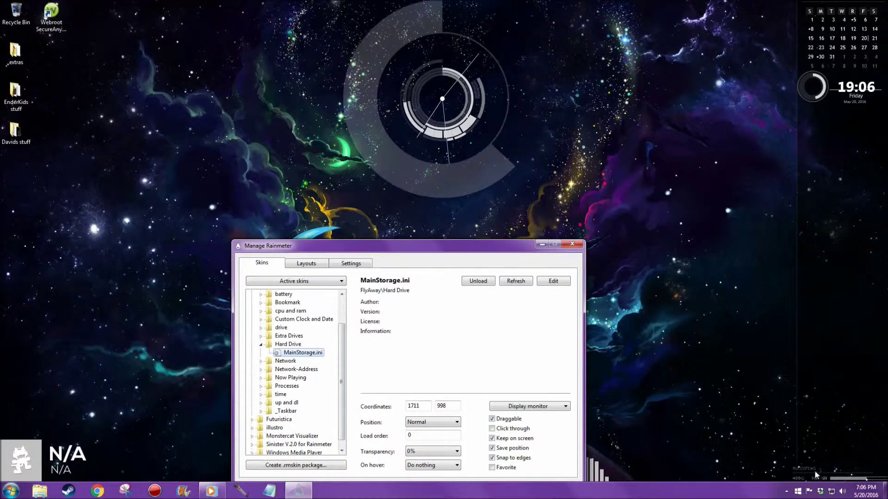
{"action": "right_click", "coordinate": [819, 480]}
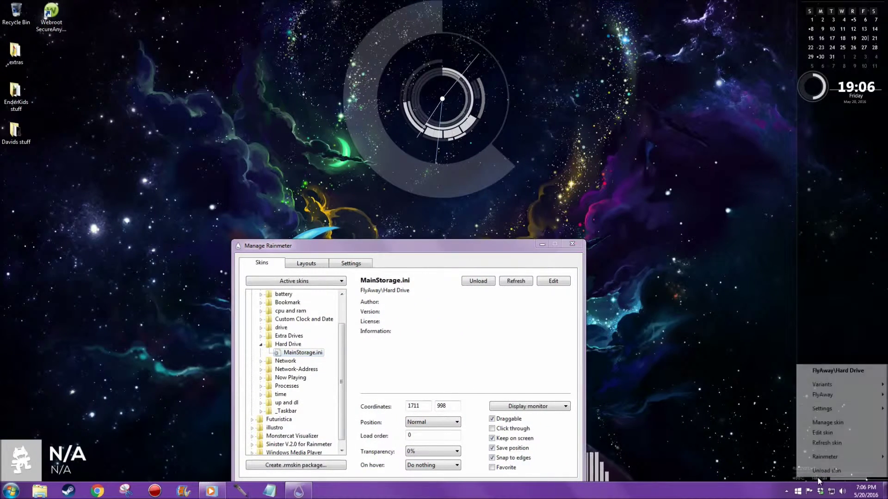
{"action": "left_click", "coordinate": [830, 474]}
Step: Collapse the Hard Drive folder and look through the drive skins in FlyAway's Extra Drives folder
{"action": "left_click", "coordinate": [260, 344]}
{"action": "left_click", "coordinate": [261, 336]}
{"action": "left_click", "coordinate": [260, 336]}
{"action": "left_click", "coordinate": [261, 336]}
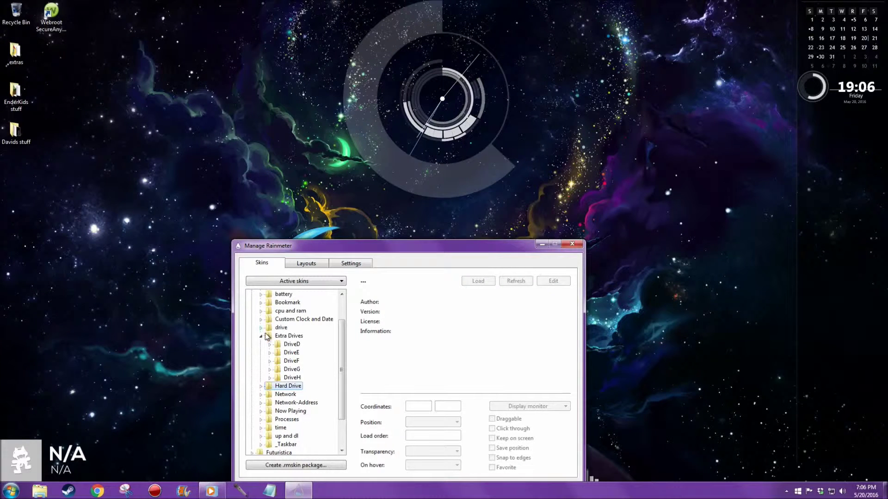
{"action": "left_click", "coordinate": [261, 336]}
Step: Unload and reload Alt Date and Time.ini in FlyAway's Custom Clock and Date folder, and collapse the folder
{"action": "left_click", "coordinate": [261, 319]}
{"action": "left_click", "coordinate": [296, 328]}
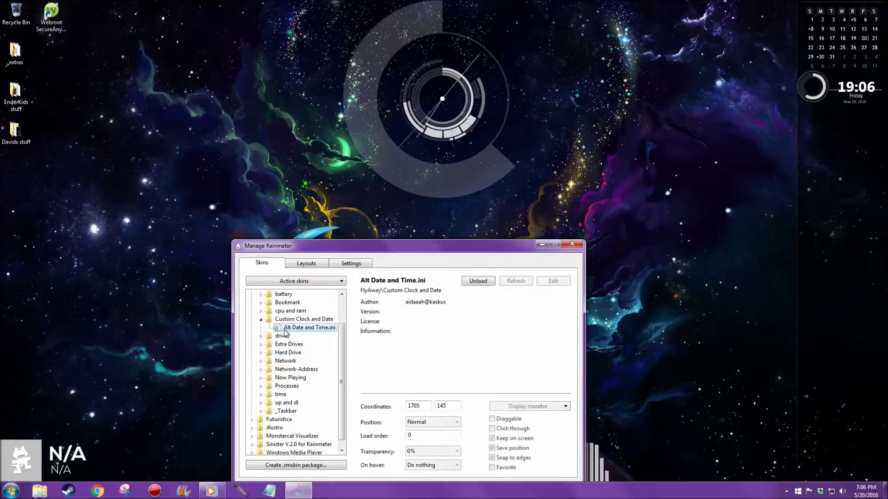
{"action": "double_click", "coordinate": [284, 329]}
{"action": "double_click", "coordinate": [285, 331]}
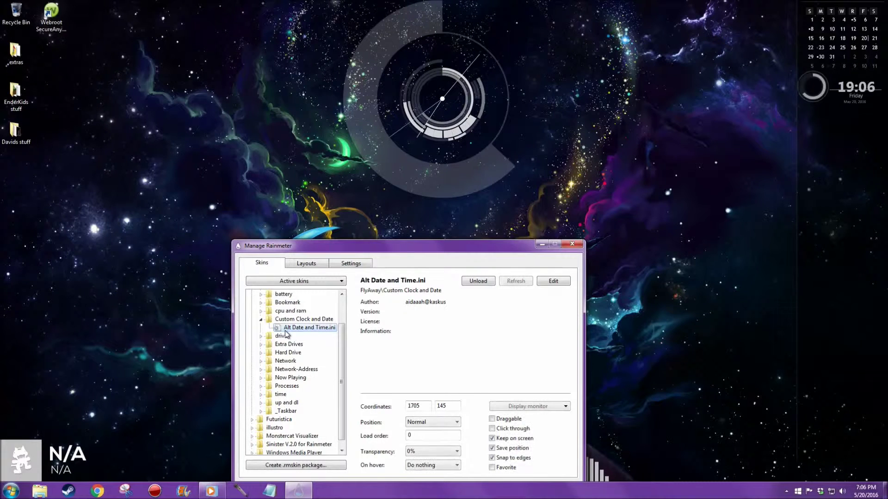
{"action": "double_click", "coordinate": [285, 331]}
{"action": "left_click", "coordinate": [483, 284]}
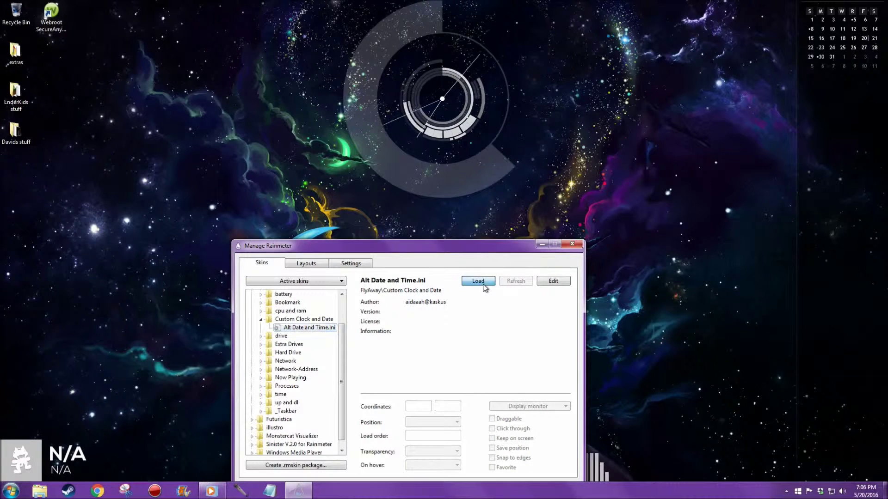
{"action": "left_click", "coordinate": [480, 283]}
{"action": "left_click", "coordinate": [480, 283]}
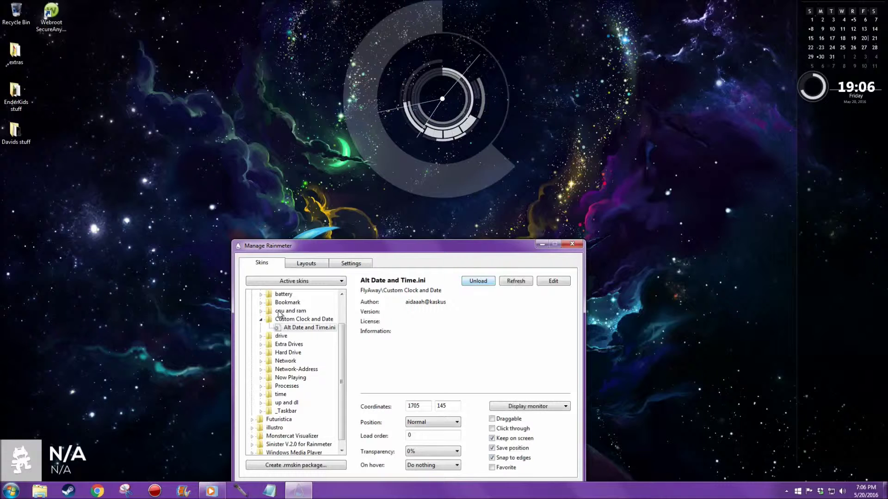
{"action": "left_click", "coordinate": [262, 320]}
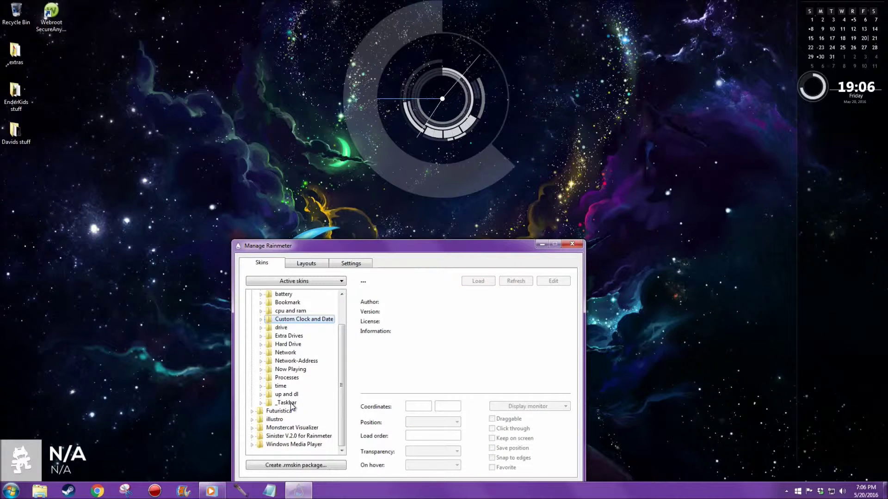
Step: Load the Windows Media Player skin WMPPlayer.ini and minimize the skin manager
{"action": "left_click", "coordinate": [252, 445]}
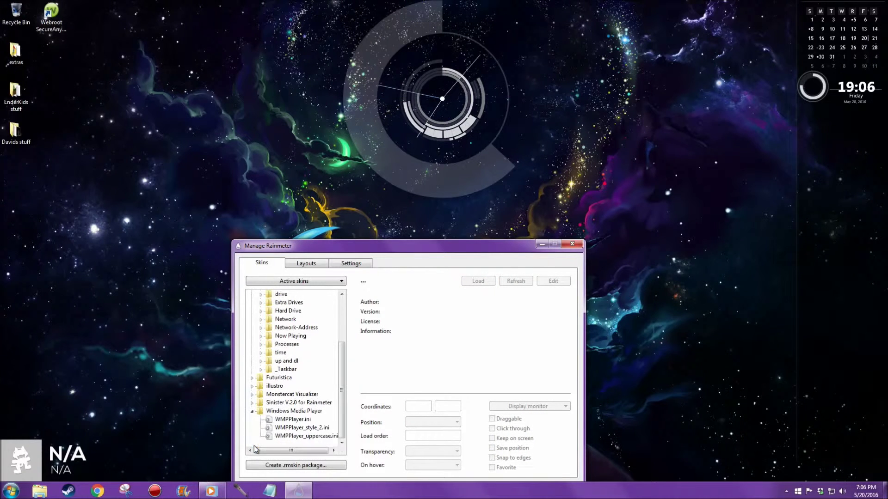
{"action": "double_click", "coordinate": [294, 417]}
{"action": "right_click", "coordinate": [293, 416]}
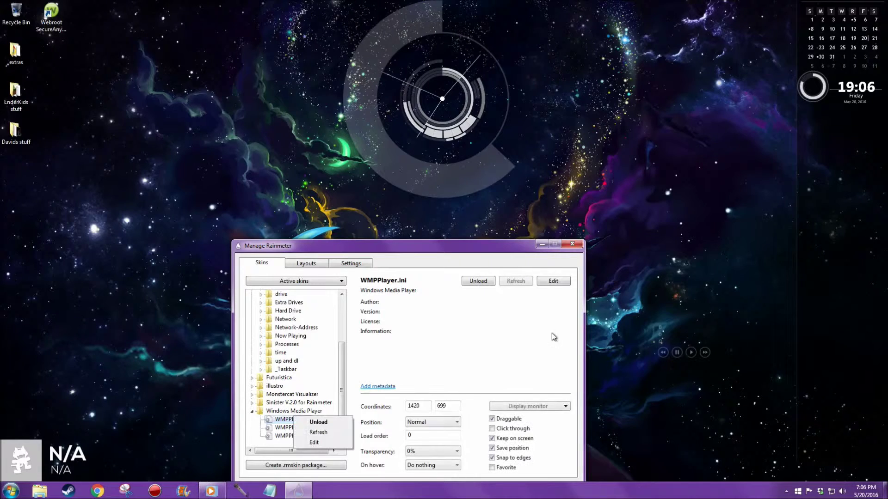
{"action": "left_click", "coordinate": [693, 355]}
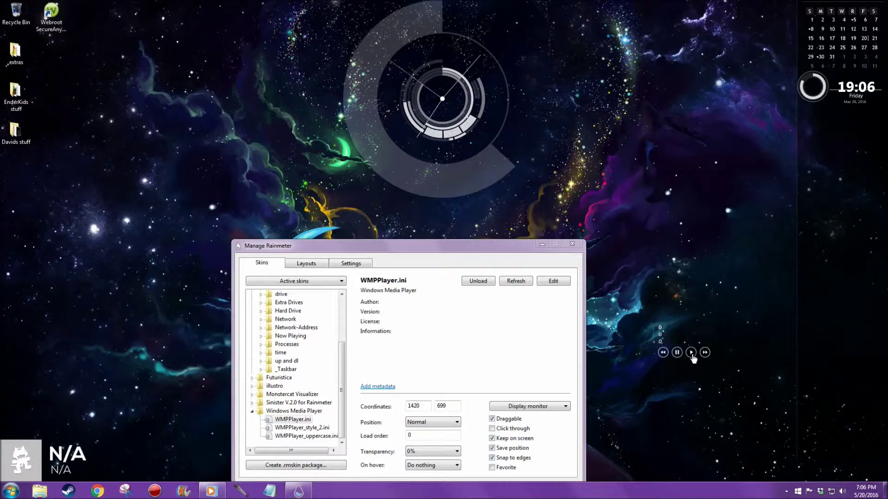
{"action": "left_click", "coordinate": [542, 245]}
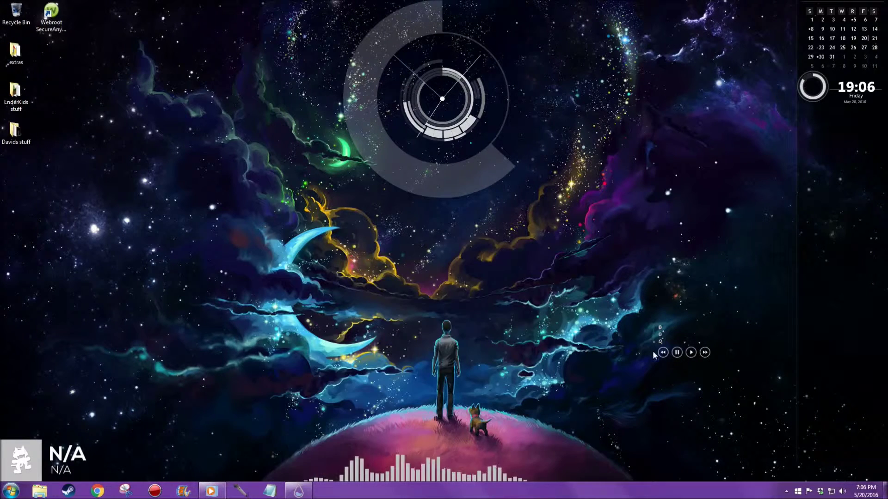
Step: Open the media player skin's options, dismiss them and try its pause control
{"action": "right_click", "coordinate": [692, 353]}
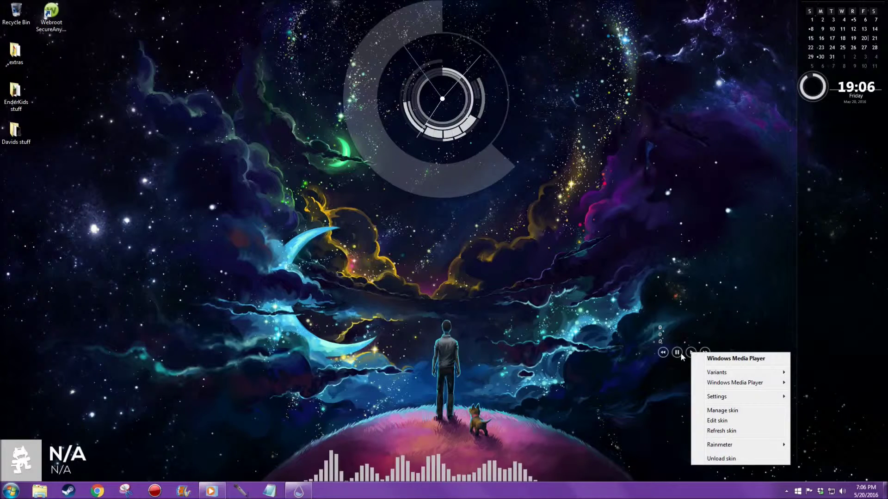
{"action": "left_click", "coordinate": [681, 352]}
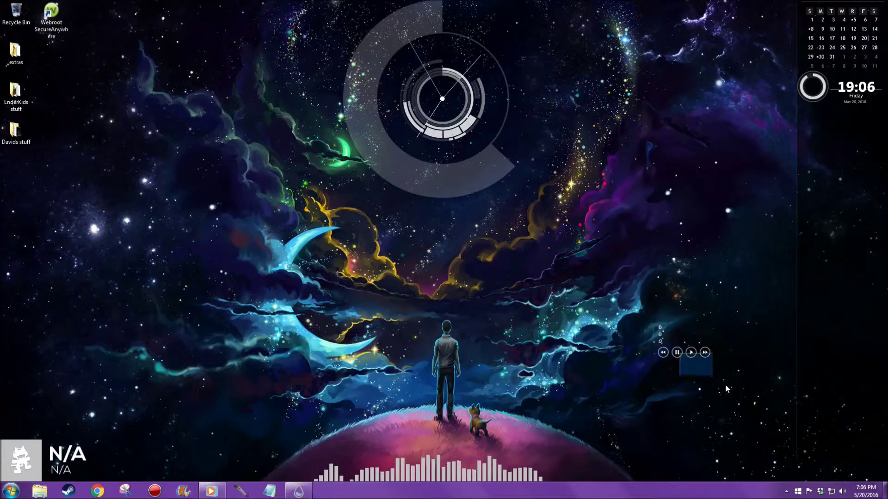
{"action": "left_click", "coordinate": [679, 352]}
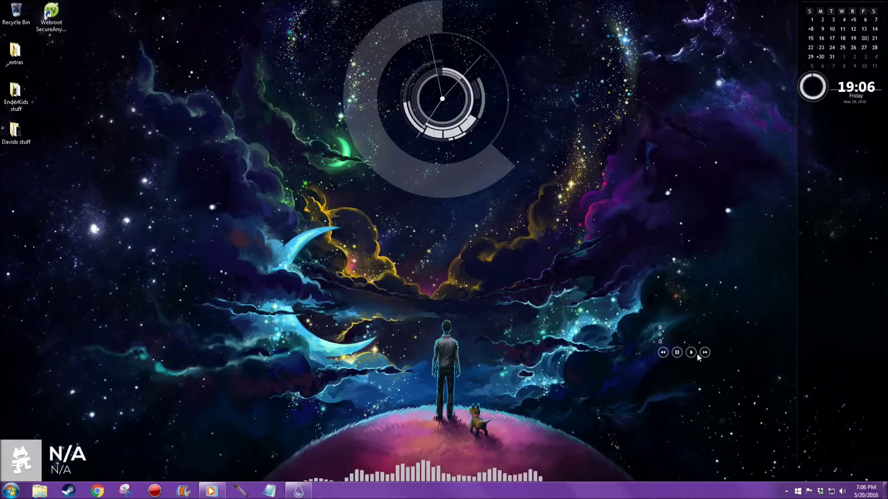
Step: Unload the Windows Media Player skin from the desktop and collapse its folder in the skin manager
{"action": "right_click", "coordinate": [692, 352]}
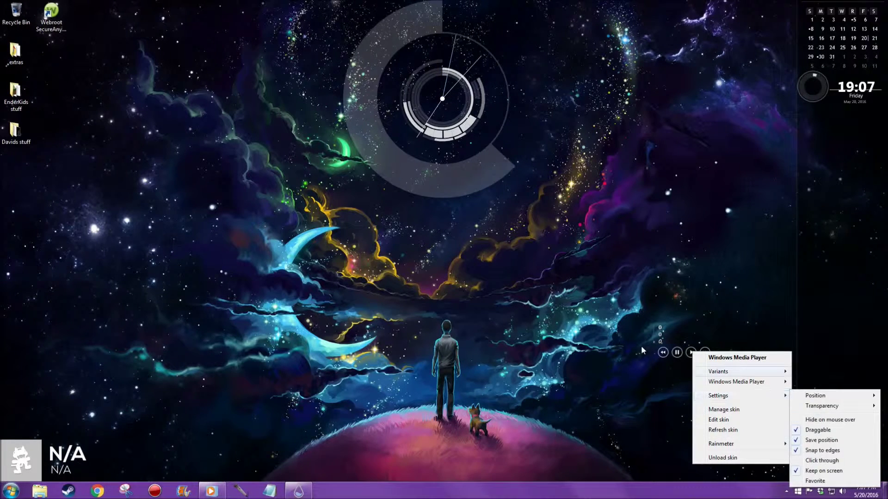
{"action": "left_click", "coordinate": [663, 352]}
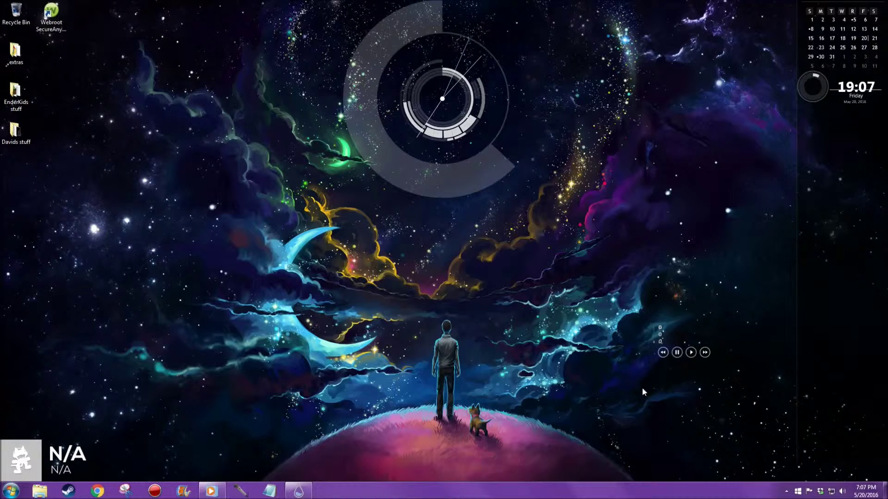
{"action": "left_click_drag", "start_coordinate": [676, 359], "coordinate": [676, 409]}
{"action": "left_click_drag", "start_coordinate": [744, 404], "coordinate": [756, 356]}
{"action": "right_click", "coordinate": [681, 354]}
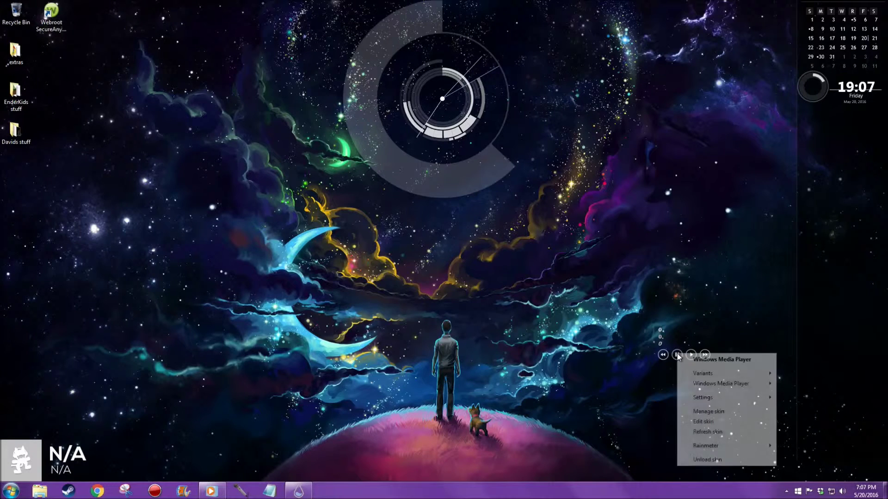
{"action": "left_click", "coordinate": [709, 460]}
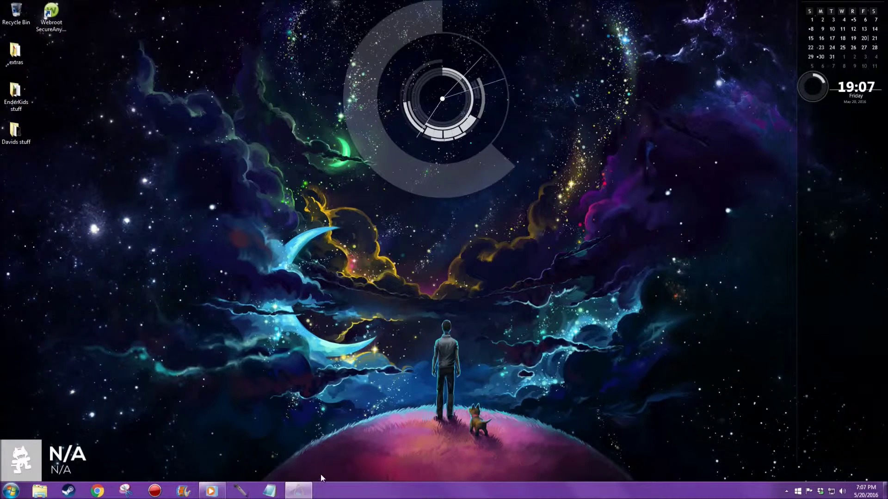
{"action": "left_click", "coordinate": [299, 490]}
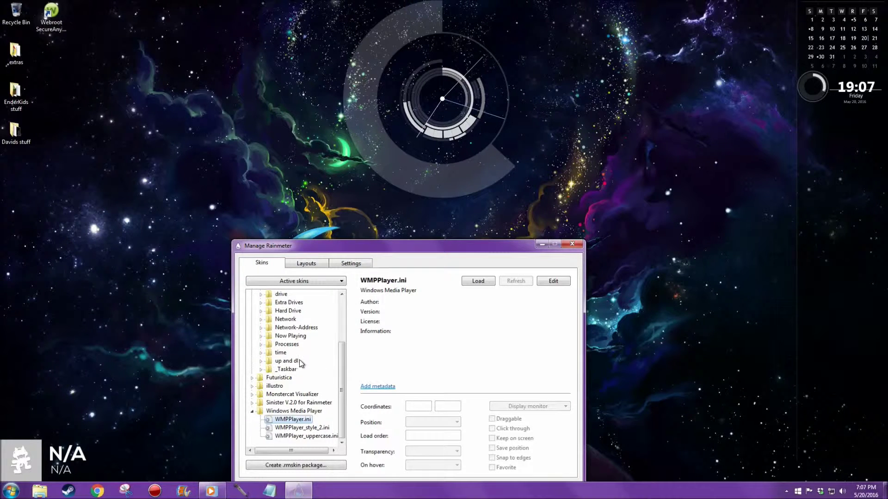
{"action": "left_click", "coordinate": [251, 411]}
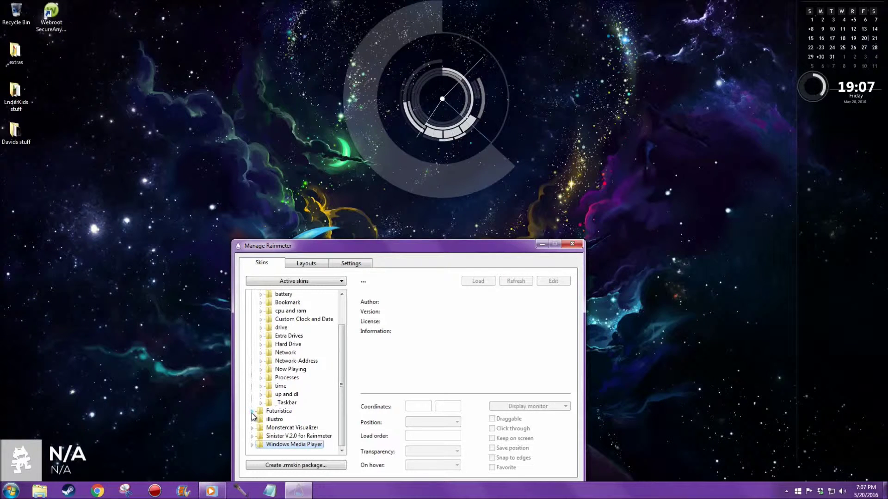
Step: Switch to Steam, look through the list of games in the library, and close it
{"action": "left_click", "coordinate": [68, 491]}
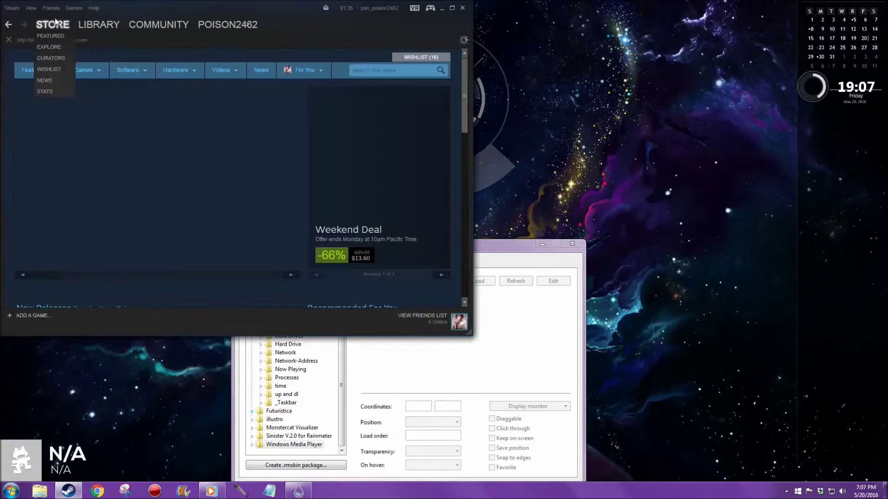
{"action": "left_click", "coordinate": [86, 27]}
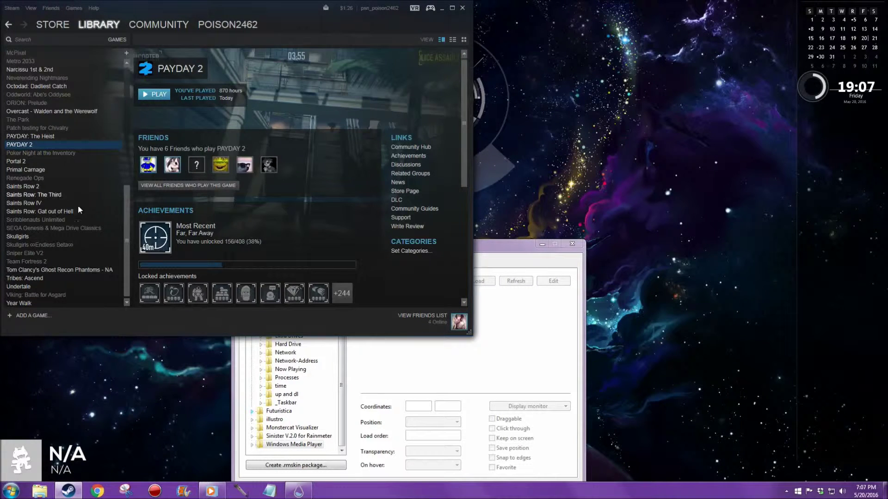
{"action": "scroll", "coordinate": [57, 284], "scroll_direction": "up", "scroll_amount": 6}
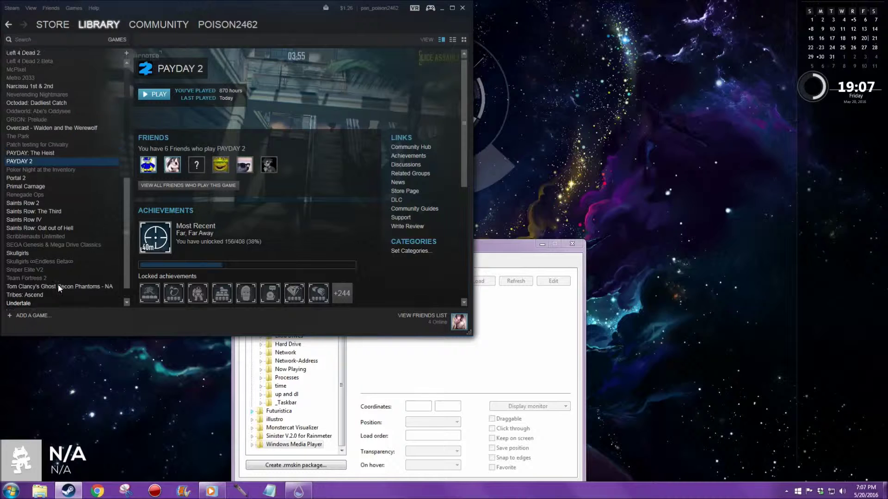
{"action": "scroll", "coordinate": [57, 284], "scroll_direction": "up", "scroll_amount": 4}
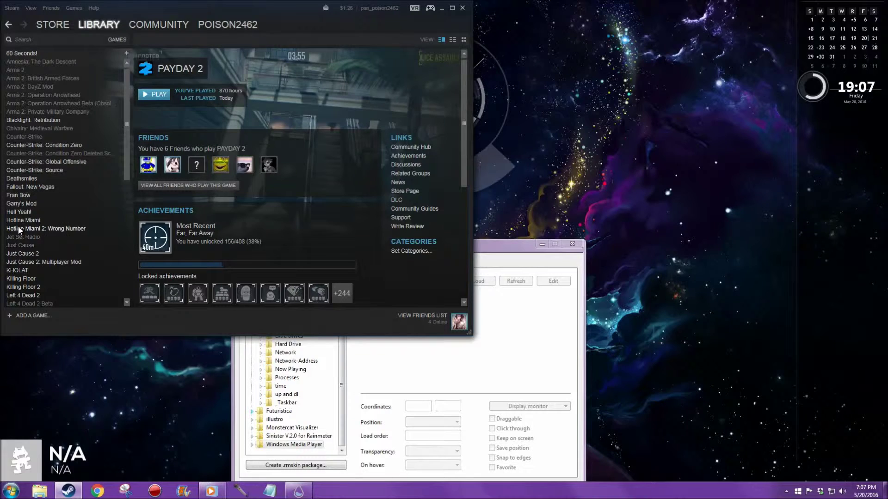
{"action": "scroll", "coordinate": [49, 268], "scroll_direction": "down", "scroll_amount": 6}
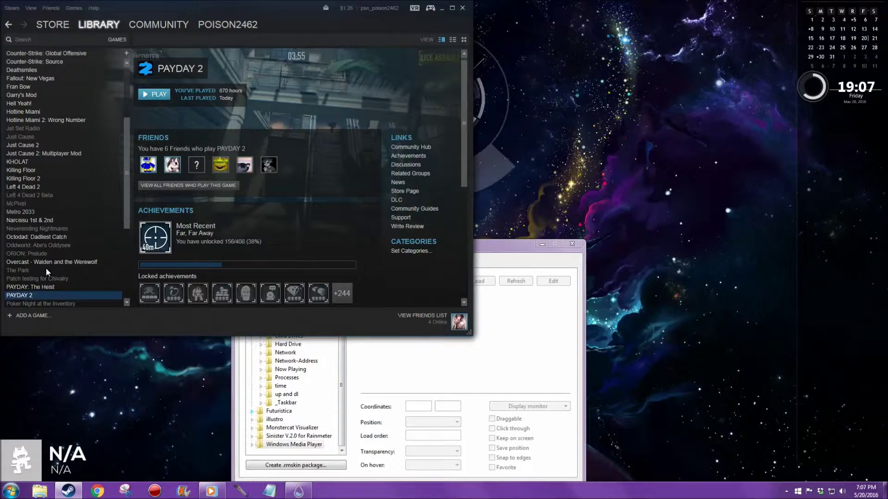
{"action": "scroll", "coordinate": [46, 268], "scroll_direction": "down", "scroll_amount": 1}
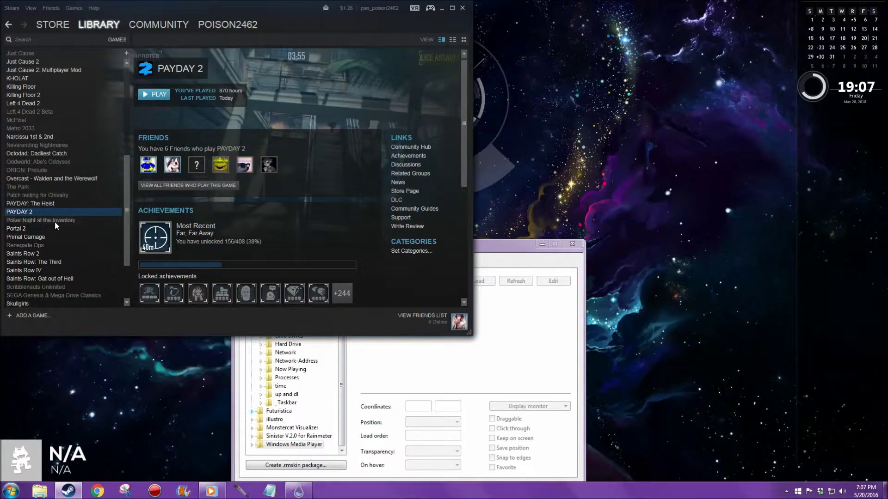
{"action": "left_click", "coordinate": [463, 7]}
Step: Minimize the skin manager, play Hell in the Hallways in Windows Media Player and check the music skin's playback controls
{"action": "left_click", "coordinate": [542, 245]}
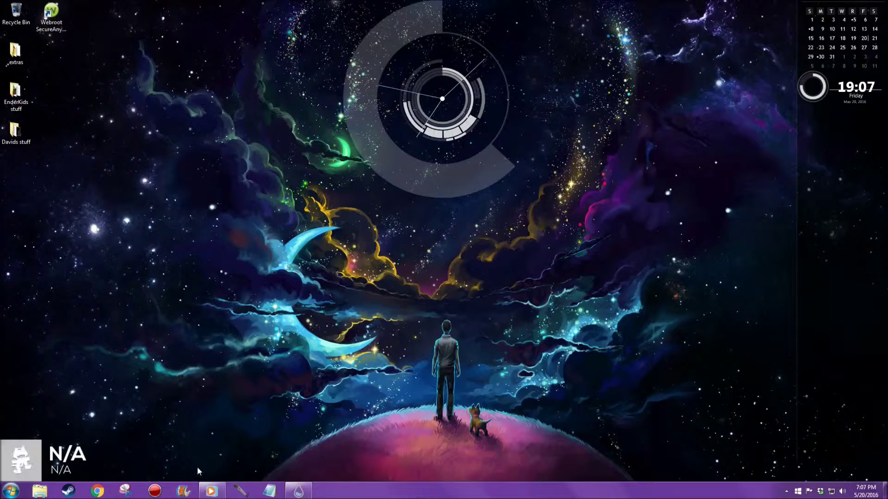
{"action": "left_click", "coordinate": [211, 491]}
{"action": "left_click", "coordinate": [577, 454]}
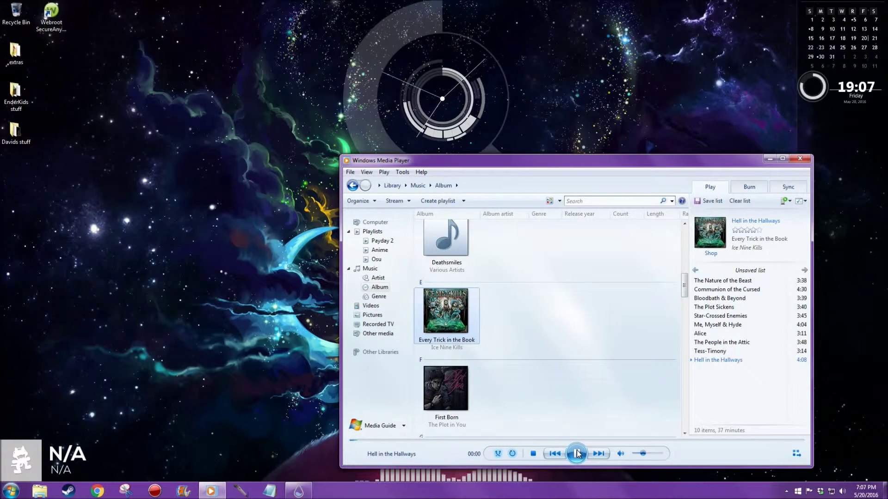
{"action": "mouse_move", "coordinate": [31, 471]}
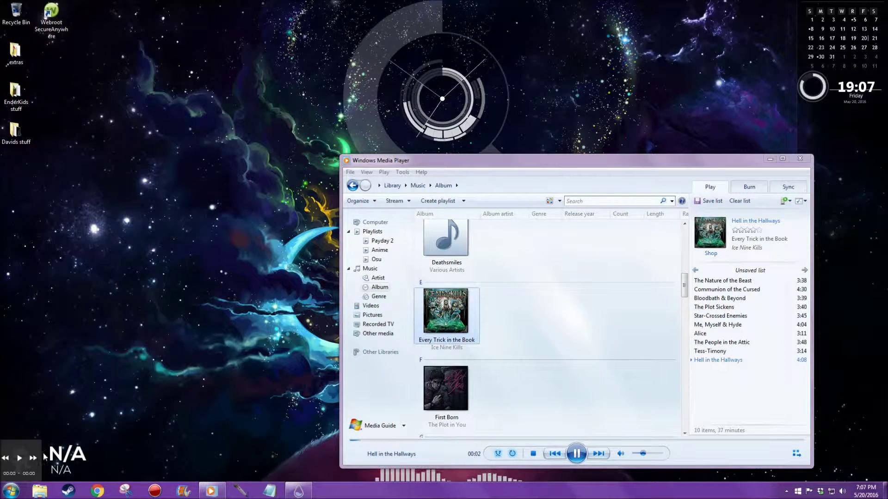
Step: Check which suite the desktop calendar skin belongs to, and expand Enigma in place of FlyAway in the skin manager
{"action": "left_click", "coordinate": [298, 491]}
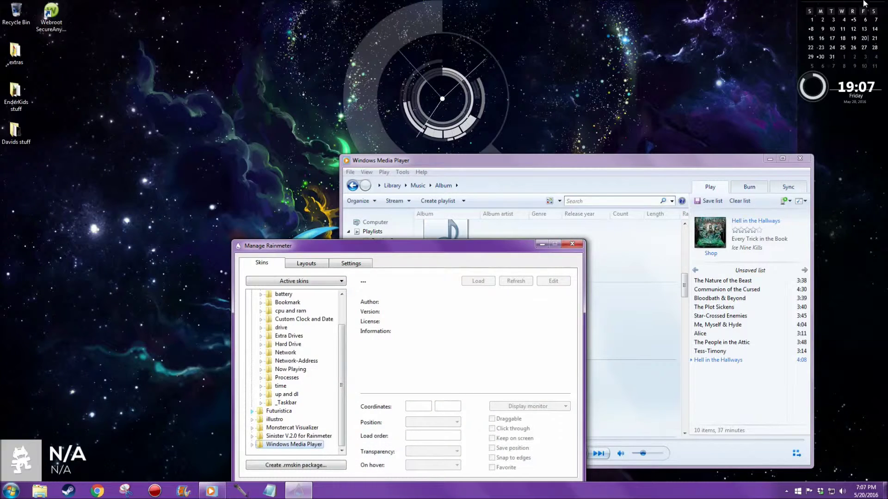
{"action": "right_click", "coordinate": [827, 33]}
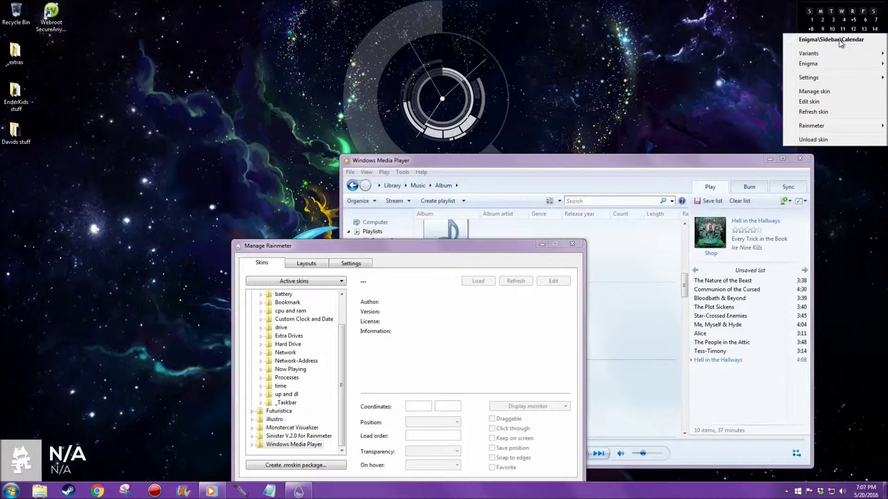
{"action": "mouse_move", "coordinate": [833, 63]}
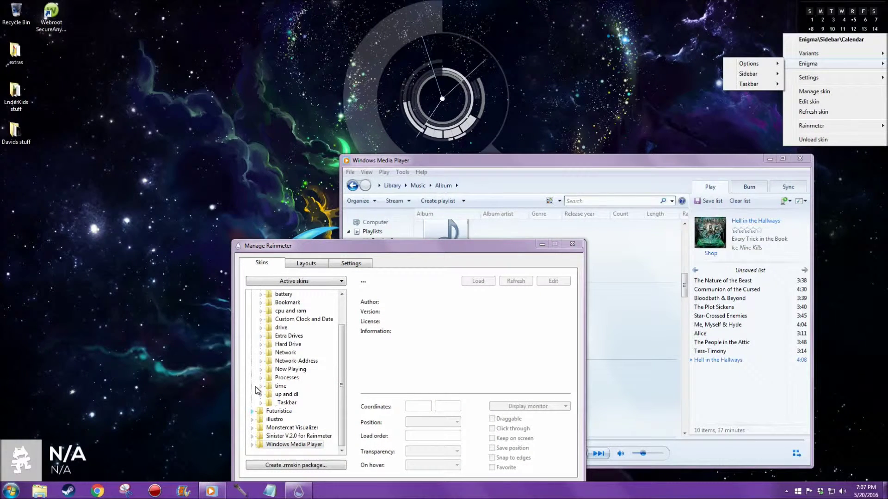
{"action": "left_click", "coordinate": [253, 418]}
{"action": "scroll", "coordinate": [268, 407], "scroll_direction": "up", "scroll_amount": 2}
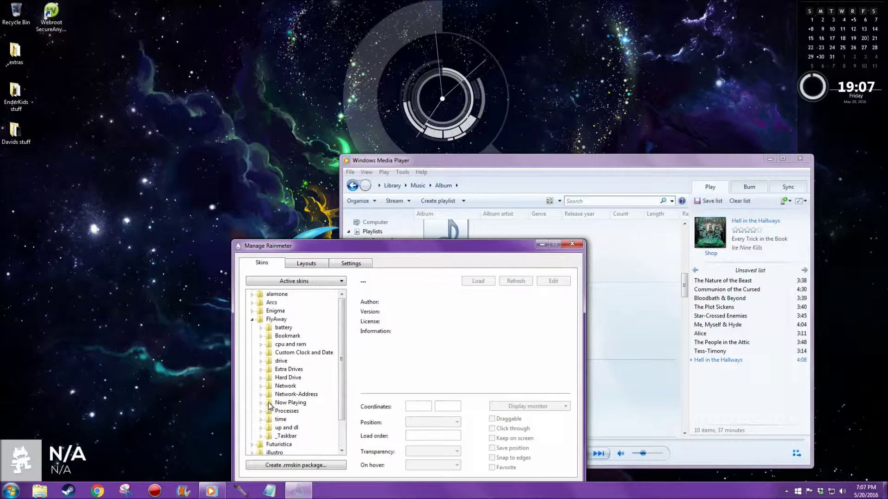
{"action": "left_click", "coordinate": [252, 319]}
{"action": "left_click", "coordinate": [252, 311]}
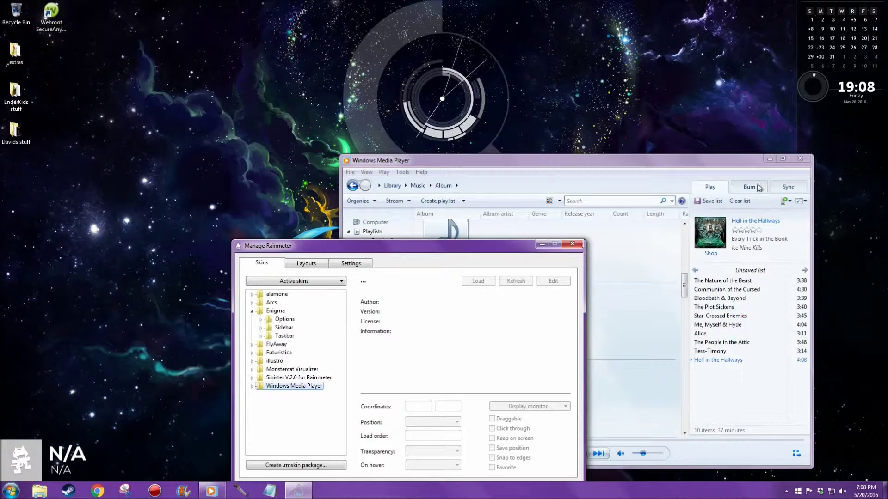
Step: Load Calendar-Week.ini from Enigma's Sidebar Calendar folder, switch back to Calendar.ini and collapse Enigma
{"action": "right_click", "coordinate": [847, 48]}
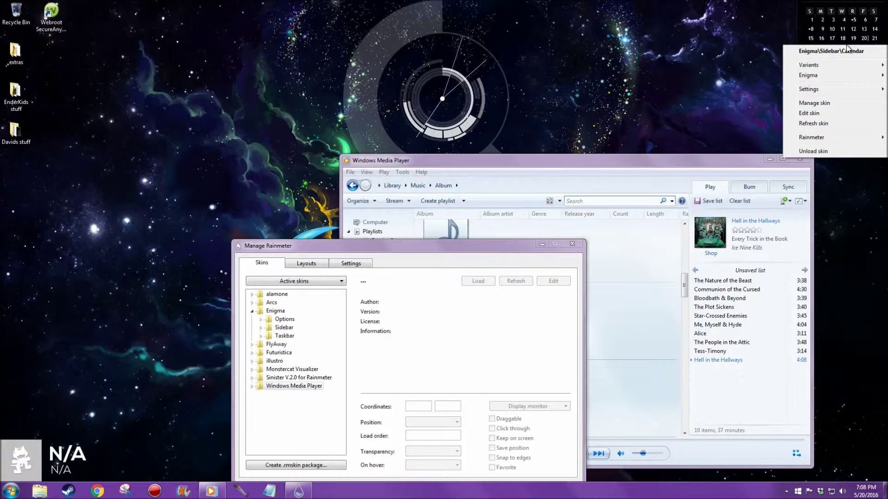
{"action": "double_click", "coordinate": [292, 328]}
{"action": "double_click", "coordinate": [294, 336]}
{"action": "left_click", "coordinate": [315, 344]}
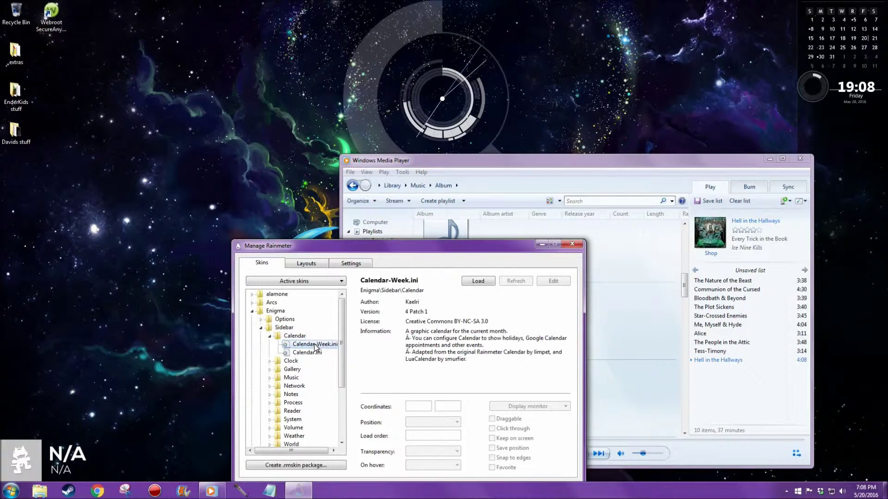
{"action": "double_click", "coordinate": [309, 346]}
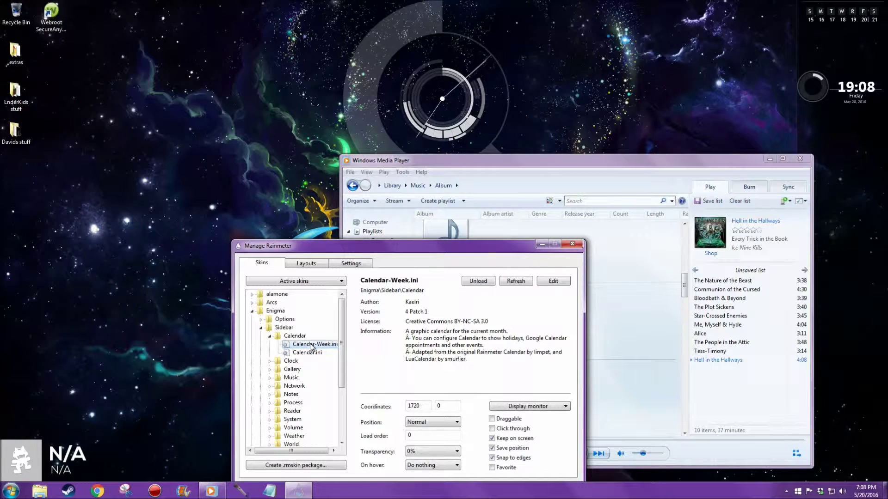
{"action": "double_click", "coordinate": [313, 353]}
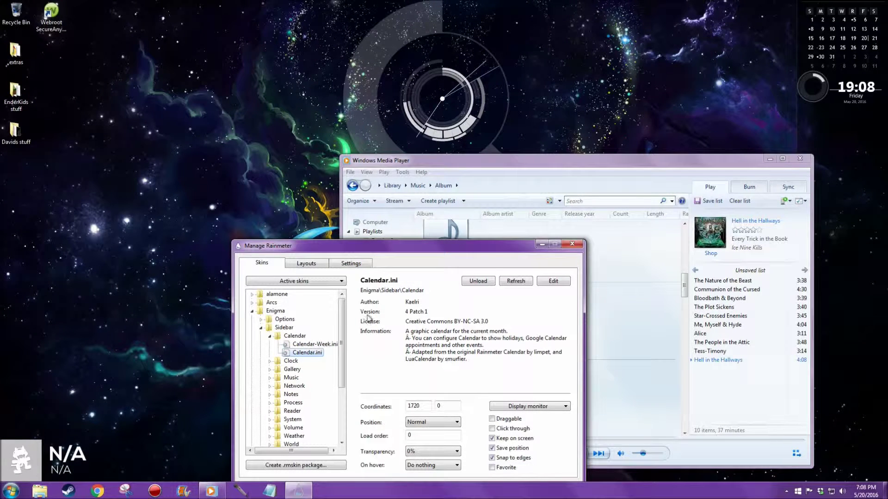
{"action": "left_click", "coordinate": [252, 311]}
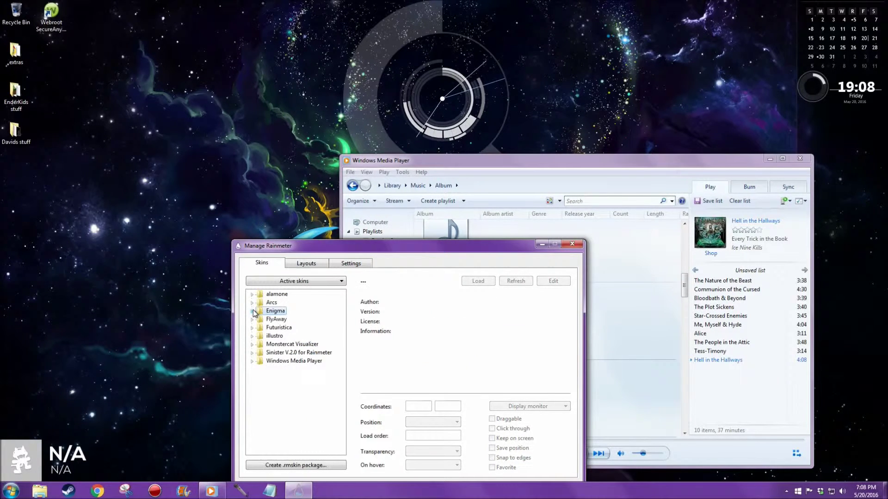
Step: Load The Time and Date DARK.ini from the Clock folder of Sinister V.2.0 for Rainmeter with 0% transparency
{"action": "left_click", "coordinate": [251, 344]}
{"action": "left_click", "coordinate": [252, 345]}
{"action": "left_click", "coordinate": [252, 353]}
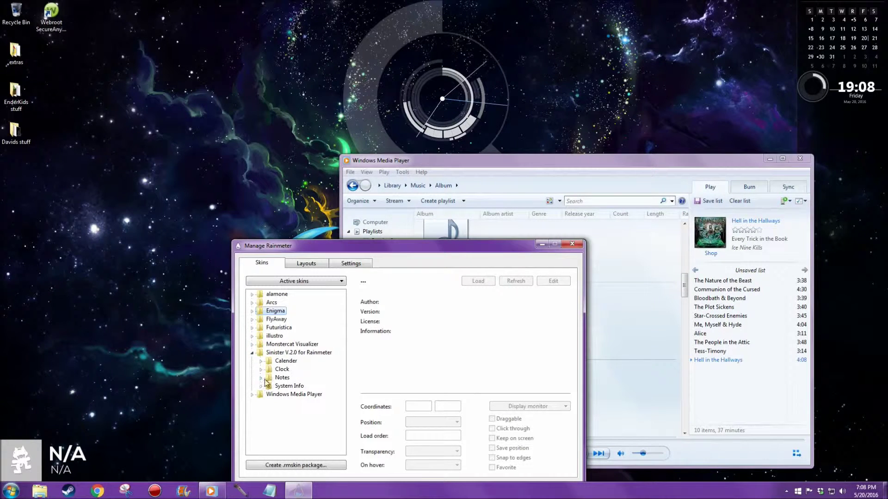
{"action": "left_click", "coordinate": [260, 370]}
{"action": "left_click", "coordinate": [299, 386]}
{"action": "double_click", "coordinate": [302, 388]}
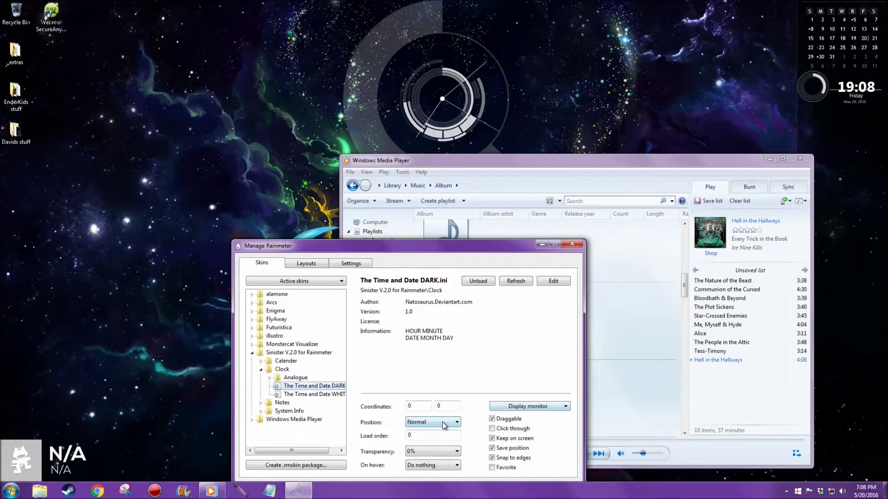
{"action": "left_click", "coordinate": [427, 452]}
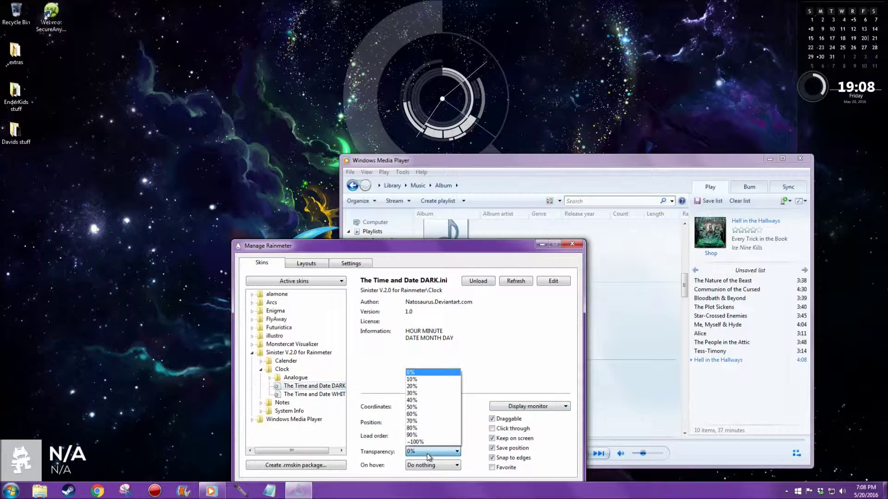
{"action": "left_click", "coordinate": [424, 374]}
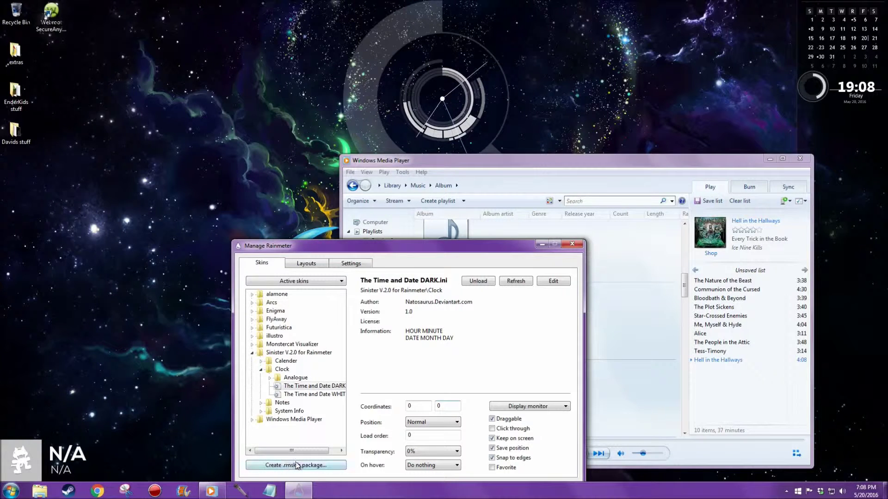
Step: Raise Windows Media Player's volume and load Volume.ini from Enigma's Sidebar Volume folder
{"action": "left_click_drag", "start_coordinate": [643, 454], "coordinate": [661, 453]}
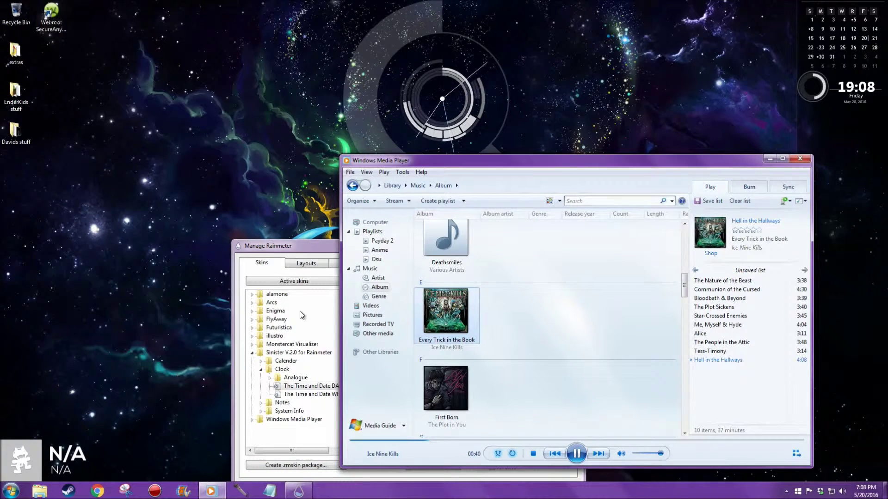
{"action": "left_click_drag", "start_coordinate": [294, 244], "coordinate": [187, 227]}
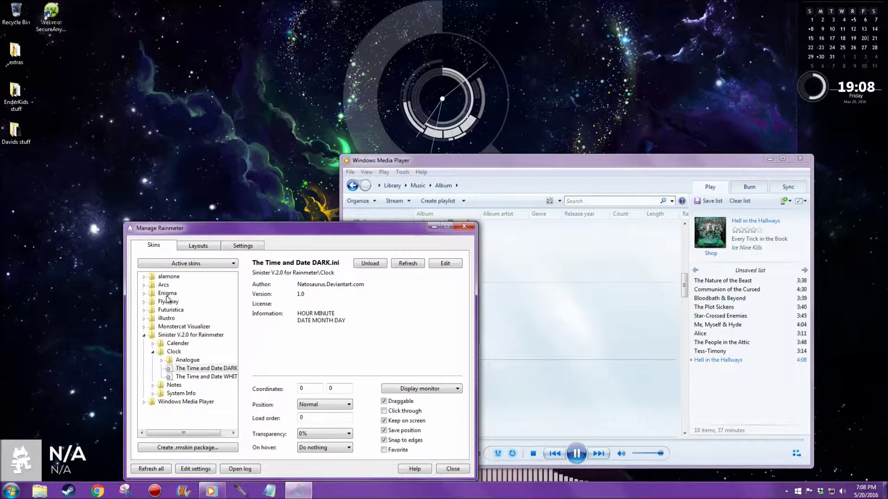
{"action": "left_click", "coordinate": [144, 293]}
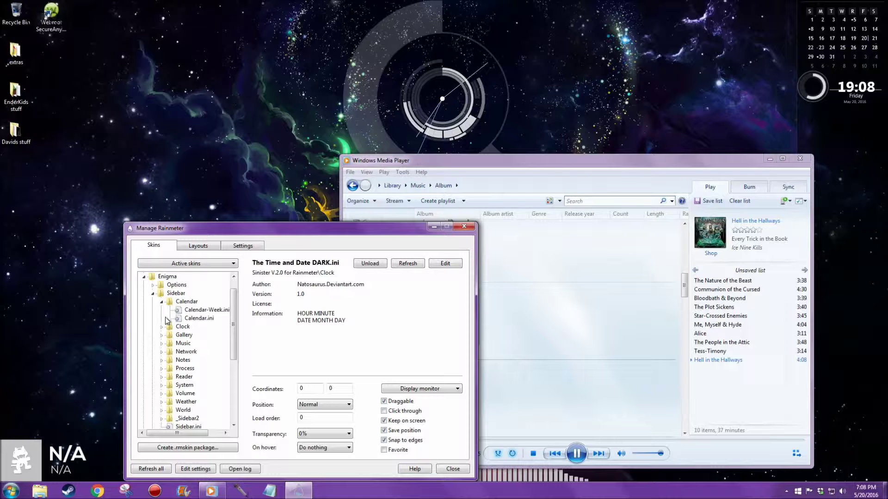
{"action": "left_click", "coordinate": [162, 302]}
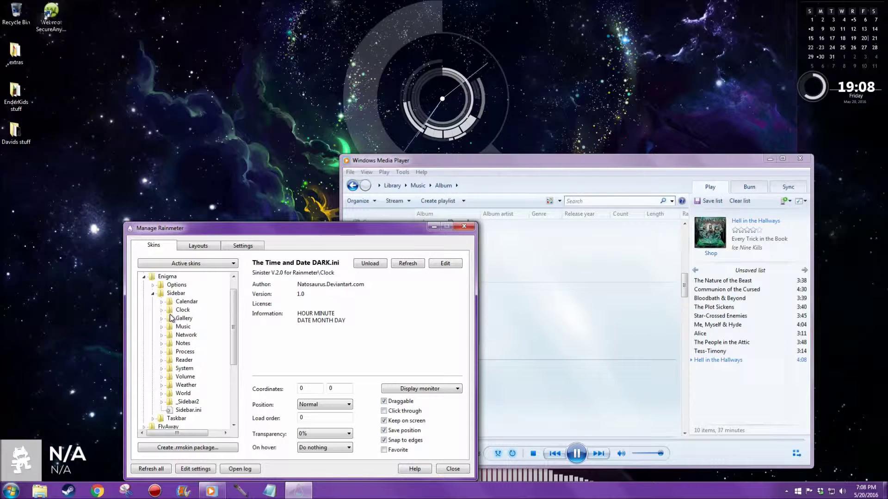
{"action": "left_click", "coordinate": [162, 327]}
{"action": "left_click", "coordinate": [162, 326]}
{"action": "left_click", "coordinate": [162, 377]}
{"action": "left_click", "coordinate": [197, 386]}
{"action": "left_click", "coordinate": [370, 263]}
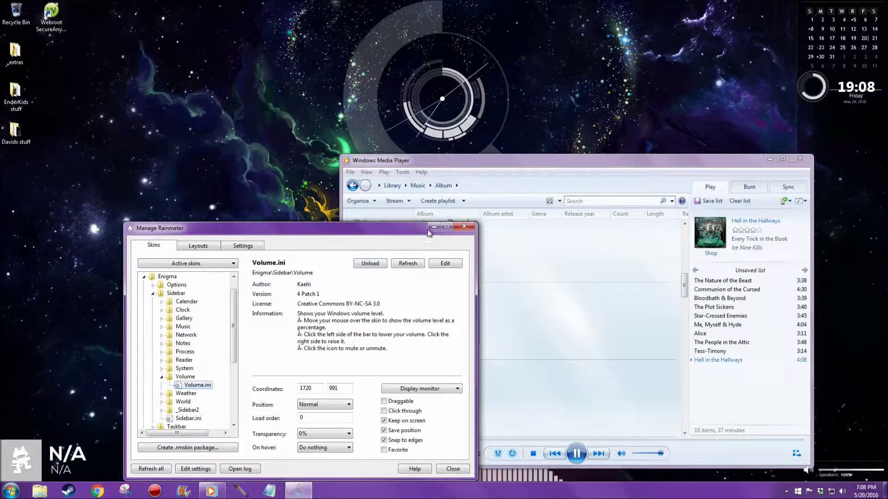
Step: Close the skin manager, move Windows Media Player clear of the volume skin and lower the volume with the skin's bar
{"action": "left_click", "coordinate": [462, 227]}
{"action": "left_click_drag", "start_coordinate": [612, 166], "coordinate": [271, 146]}
{"action": "left_click", "coordinate": [841, 474]}
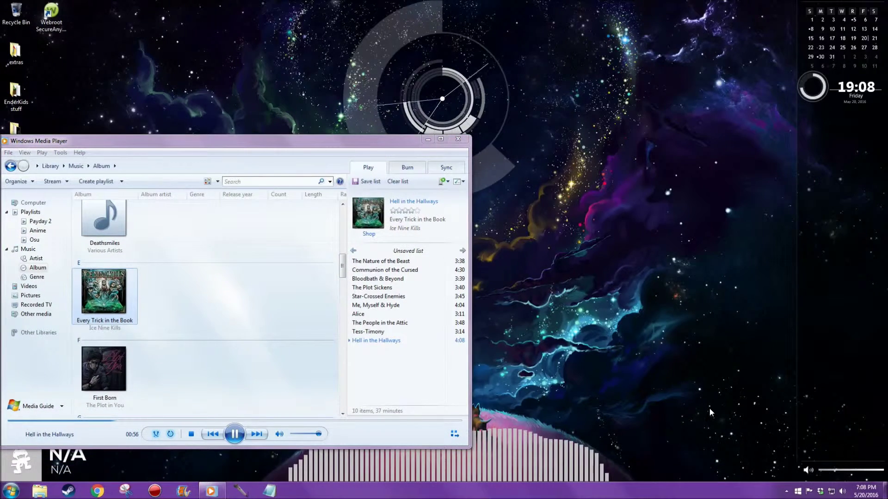
Step: View the Enigma volume skin's settings options, dismiss them and adjust the speaker volume with the skin
{"action": "right_click", "coordinate": [807, 474]}
{"action": "mouse_move", "coordinate": [824, 406]}
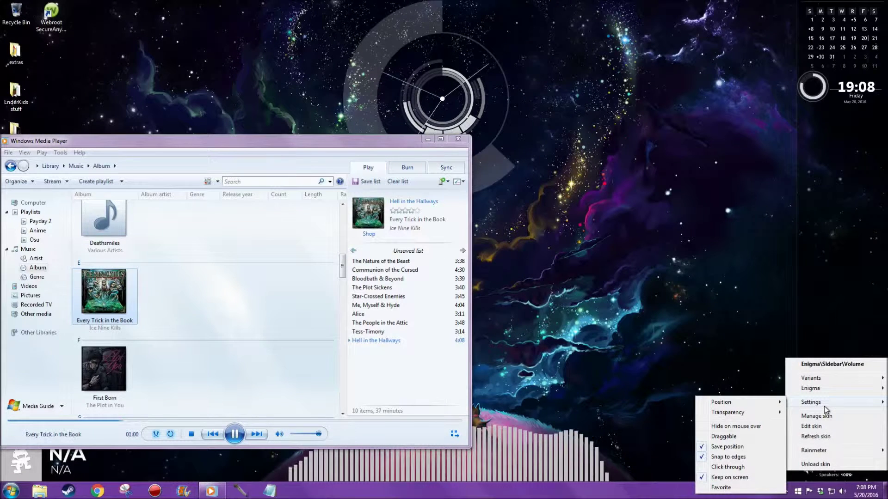
{"action": "left_click", "coordinate": [739, 376]}
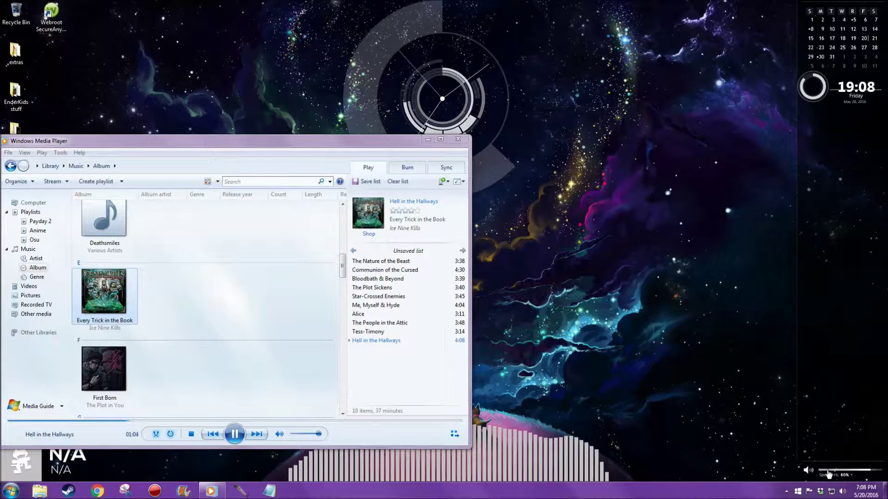
{"action": "scroll", "coordinate": [826, 474], "scroll_direction": "down", "scroll_amount": 3}
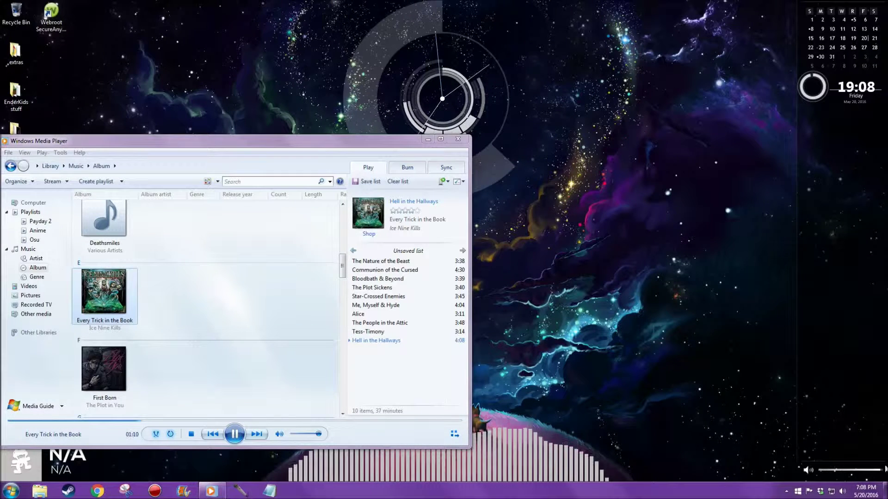
{"action": "scroll", "coordinate": [883, 471], "scroll_direction": "up", "scroll_amount": 1}
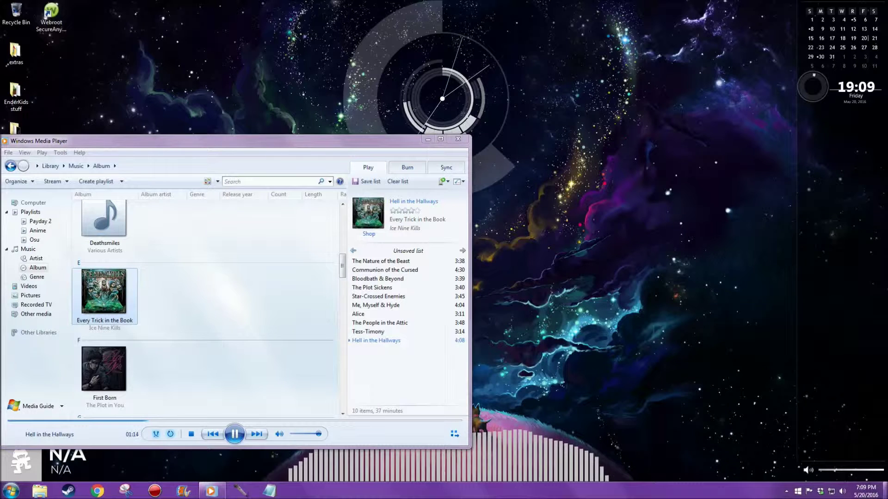
Step: Minimize Windows Media Player, switch to Chrome and search Google for "rainmeter skins"
{"action": "right_click", "coordinate": [846, 231]}
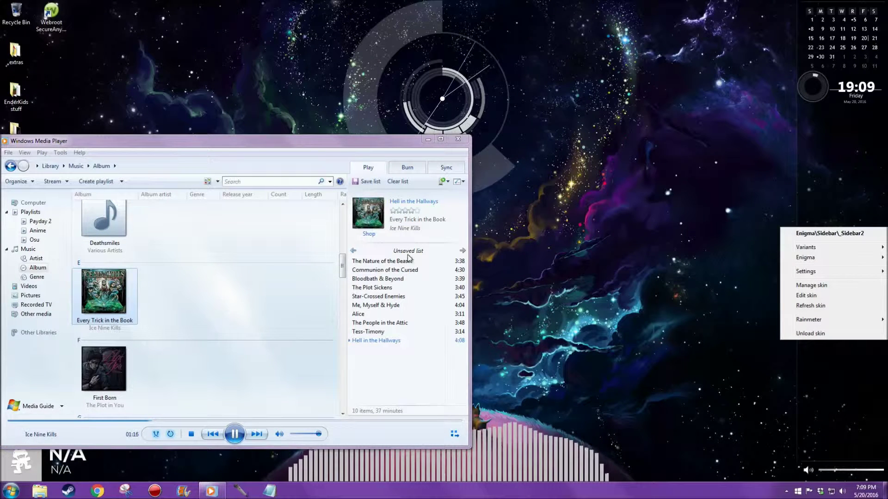
{"action": "left_click", "coordinate": [211, 491]}
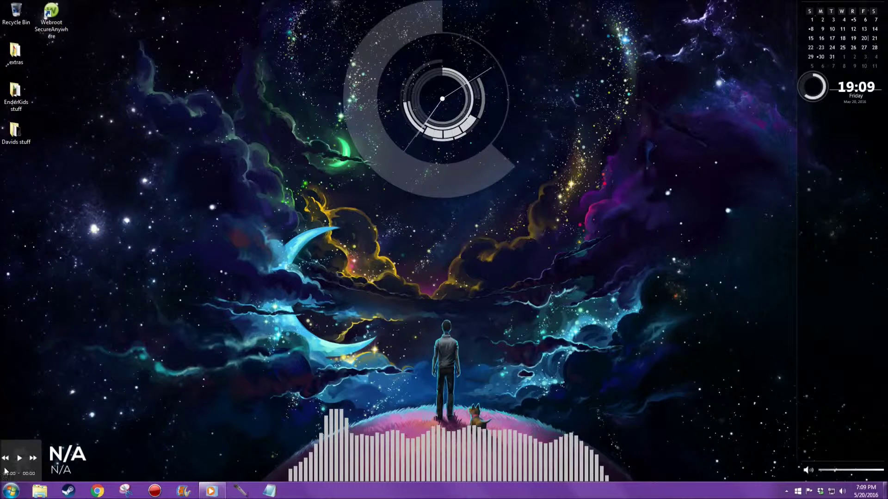
{"action": "left_click", "coordinate": [98, 490]}
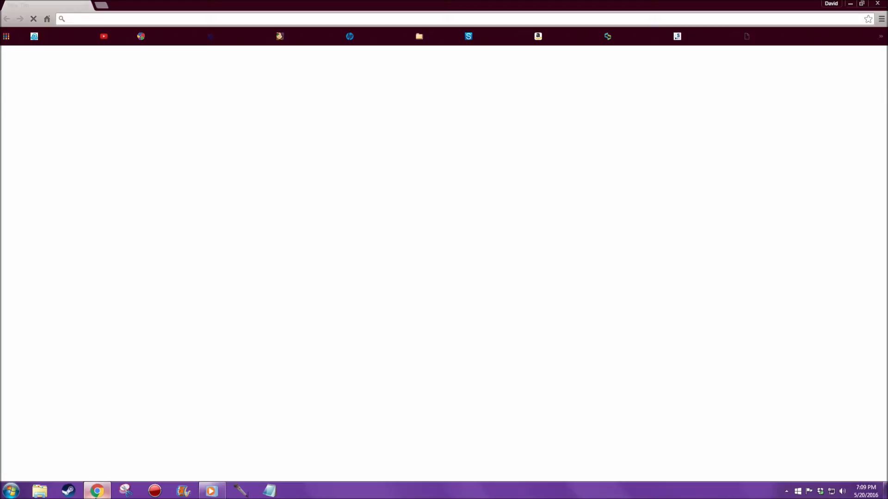
{"action": "type", "text": "rain"}
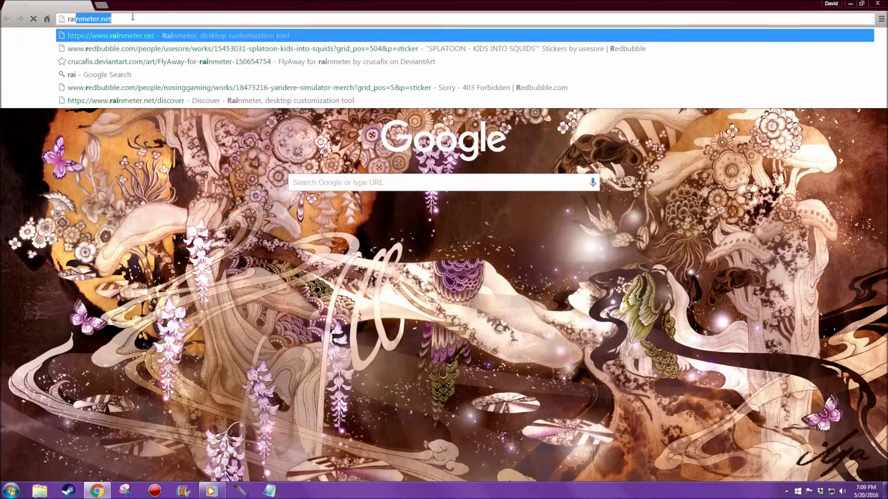
{"action": "type", "text": "meter skins"}
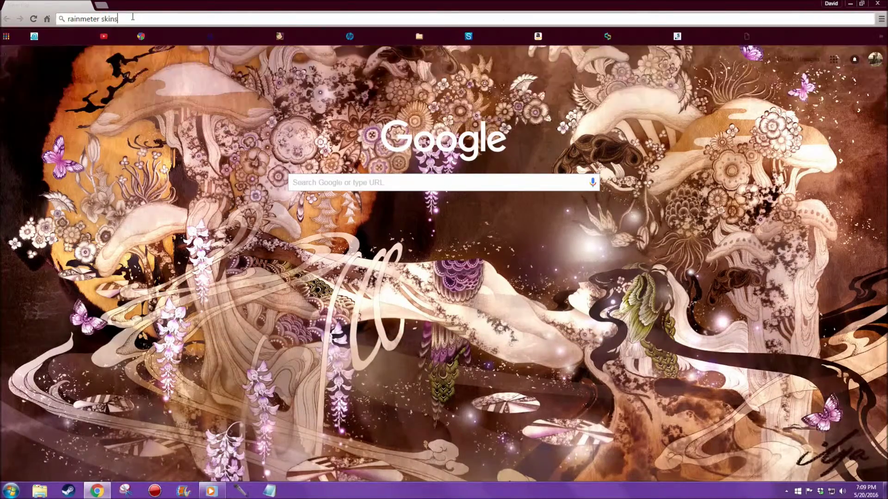
{"action": "key", "text": "Return"}
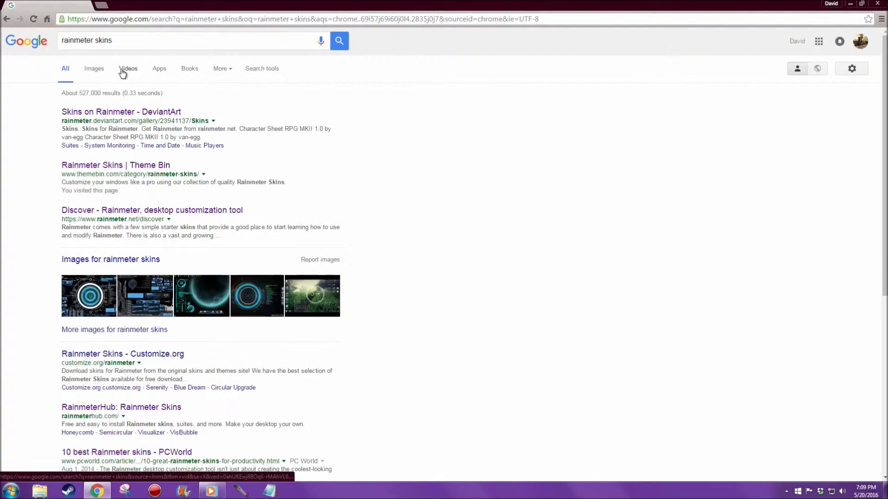
Step: Show the image results for rainmeter skins, preview the first image and compare it with the current desktop
{"action": "left_click", "coordinate": [91, 74]}
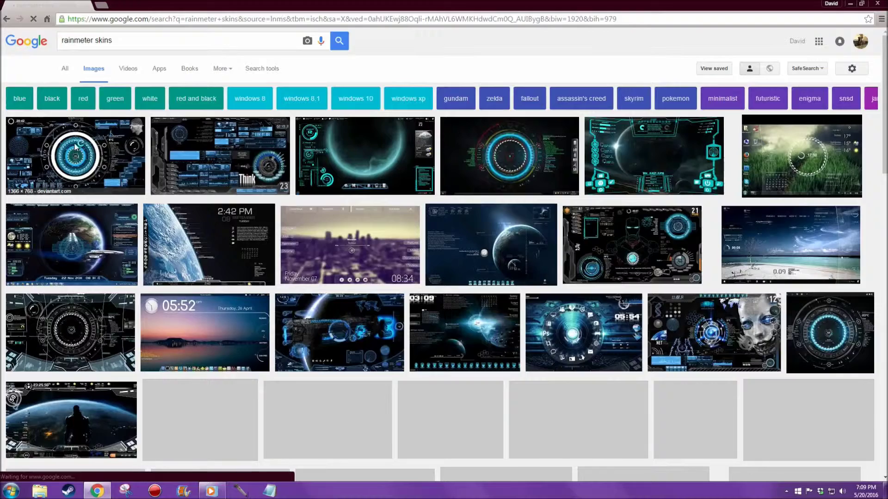
{"action": "left_click", "coordinate": [75, 146]}
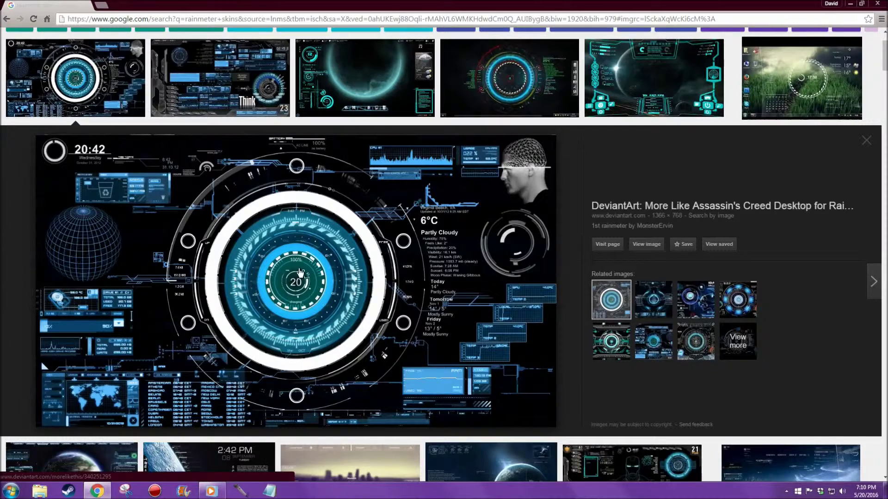
{"action": "left_click", "coordinate": [885, 491]}
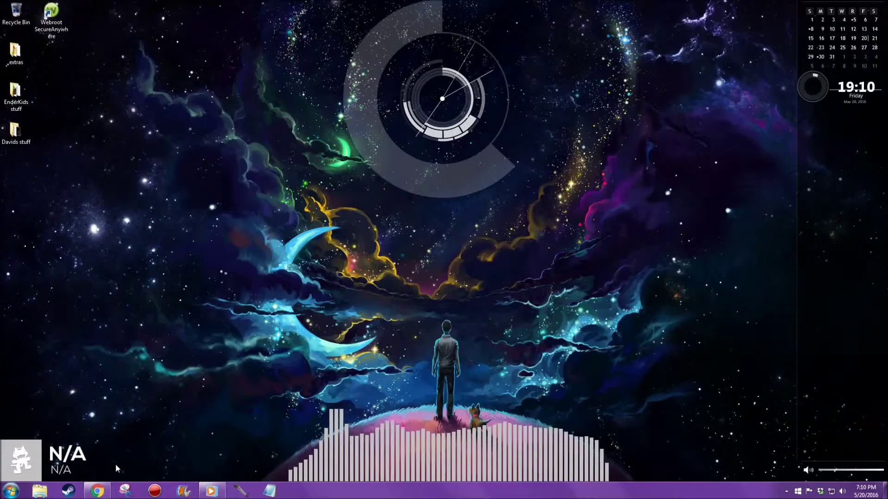
{"action": "left_click", "coordinate": [97, 491]}
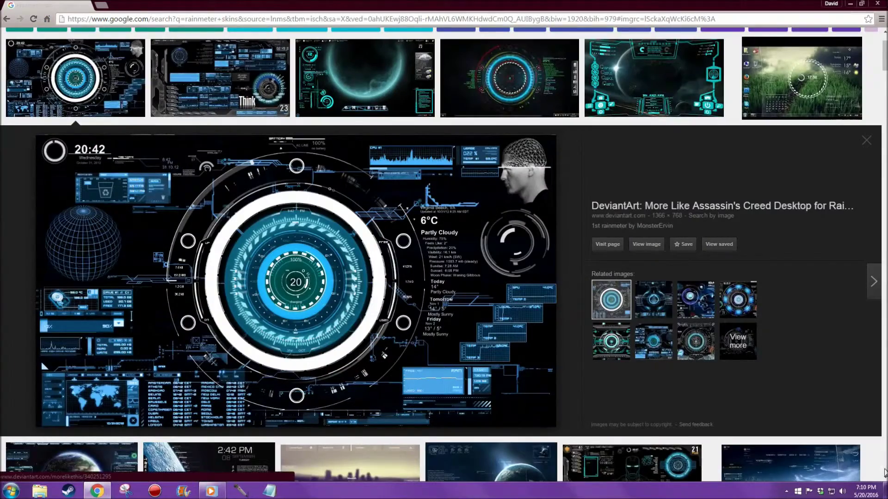
{"action": "left_click", "coordinate": [885, 490]}
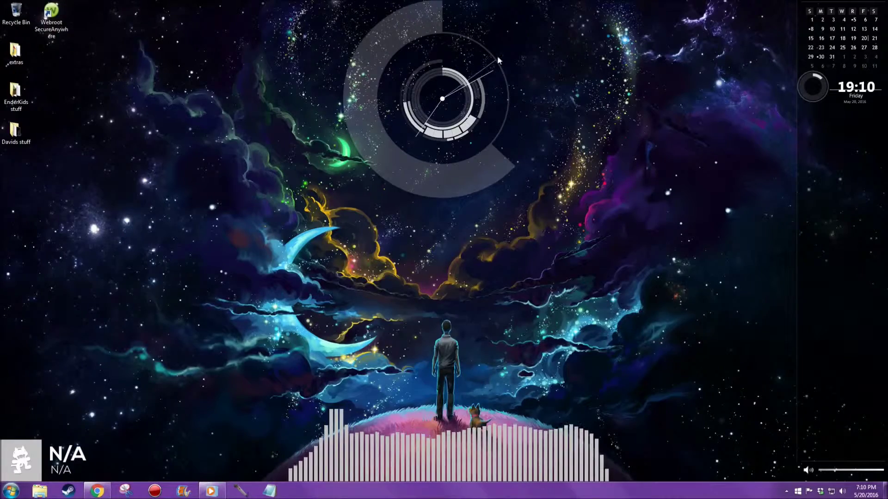
{"action": "left_click", "coordinate": [97, 491]}
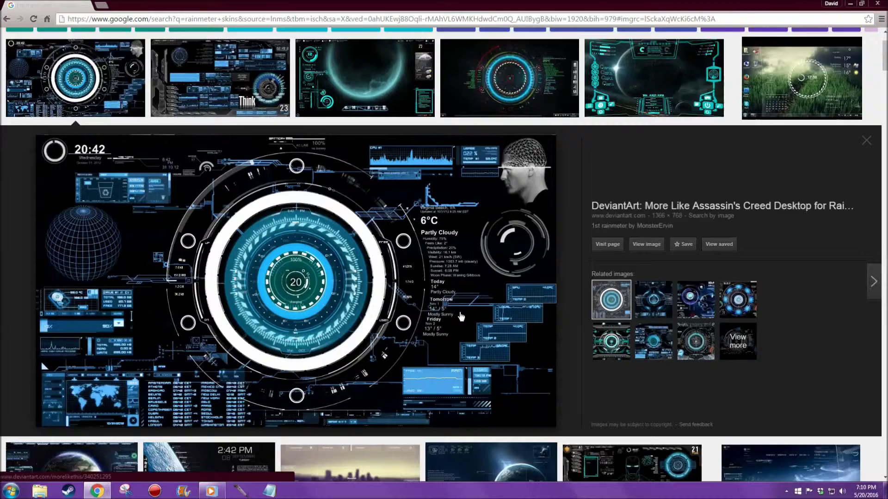
Step: Preview the Rainmeter Skins Gallery and Amazing Transparent rainmeter skin images, recheck the desktop and browse further image results
{"action": "scroll", "coordinate": [222, 185], "scroll_direction": "up", "scroll_amount": 2}
{"action": "left_click", "coordinate": [223, 167]}
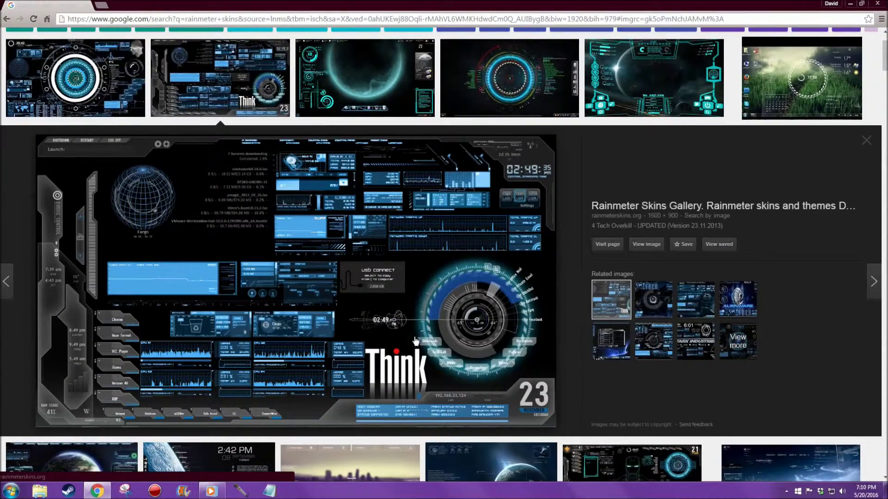
{"action": "left_click", "coordinate": [801, 79]}
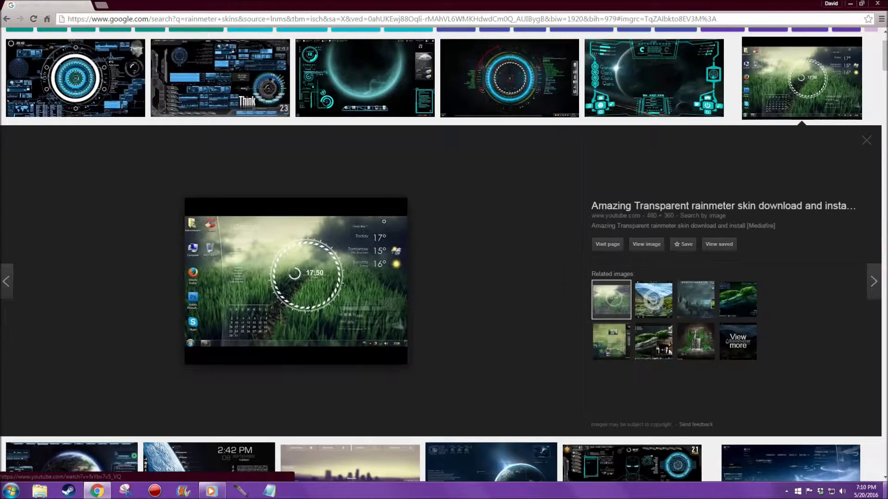
{"action": "left_click", "coordinate": [97, 491]}
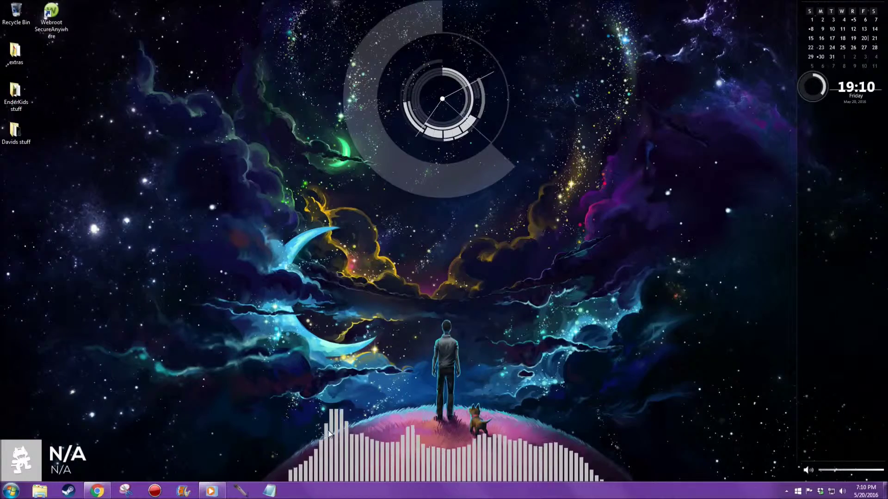
{"action": "left_click", "coordinate": [104, 491]}
{"action": "scroll", "coordinate": [343, 385], "scroll_direction": "down", "scroll_amount": 5}
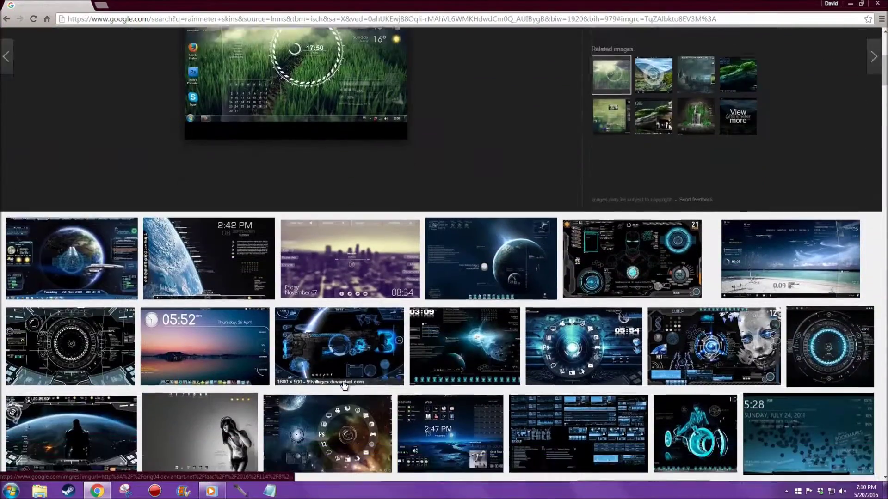
{"action": "scroll", "coordinate": [343, 385], "scroll_direction": "down", "scroll_amount": 4}
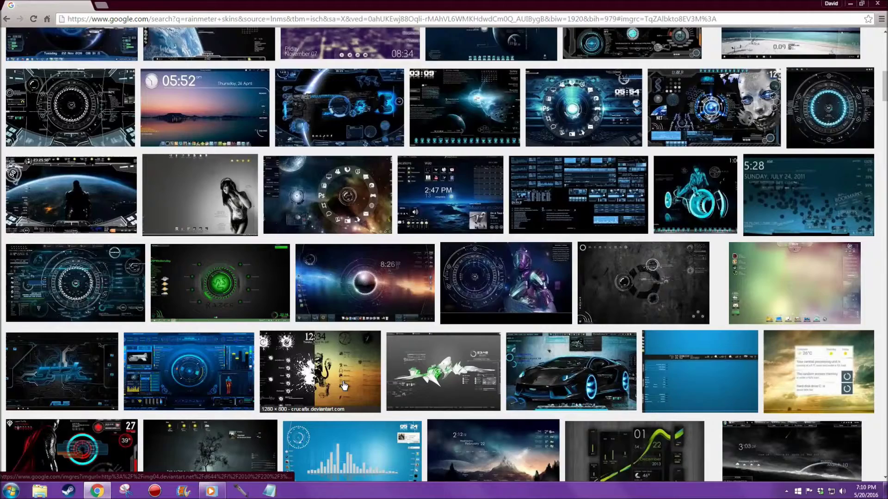
{"action": "scroll", "coordinate": [343, 385], "scroll_direction": "down", "scroll_amount": 1}
{"action": "scroll", "coordinate": [142, 235], "scroll_direction": "up", "scroll_amount": 13}
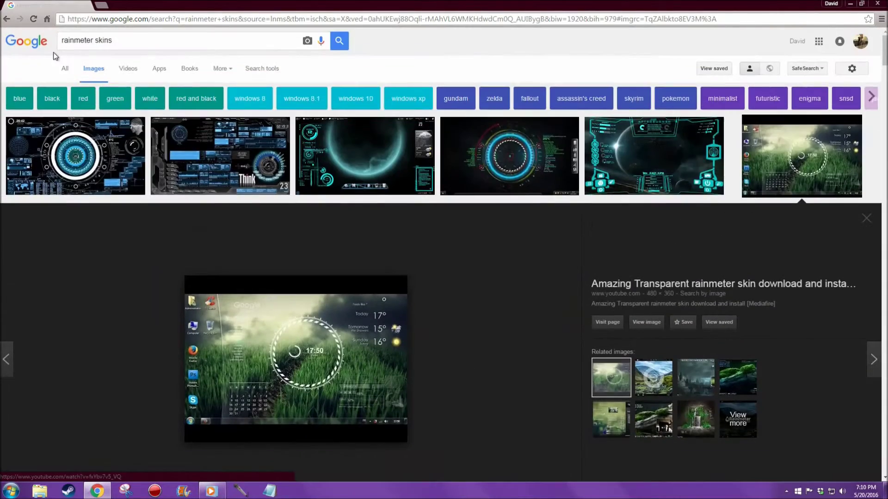
Step: Return to the general web results and open RainmeterHub: Rainmeter Skins in a new browser tab
{"action": "left_click", "coordinate": [65, 68]}
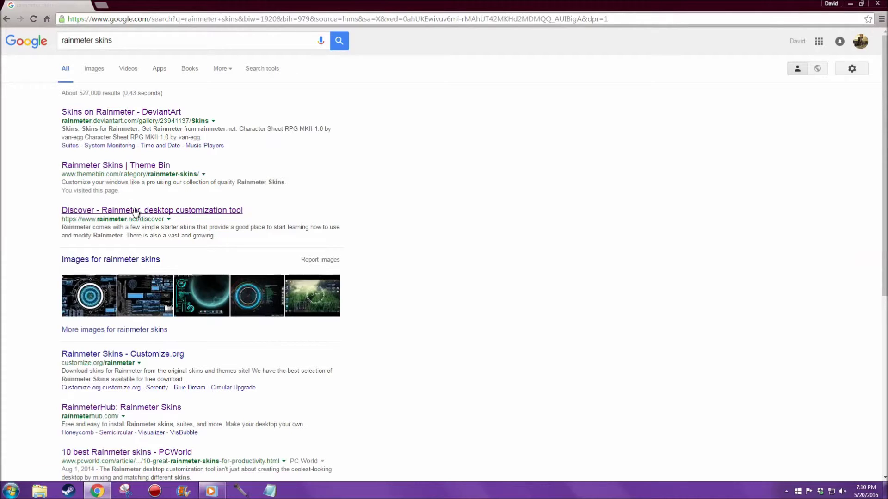
{"action": "scroll", "coordinate": [173, 273], "scroll_direction": "down", "scroll_amount": 1}
{"action": "right_click", "coordinate": [124, 358]}
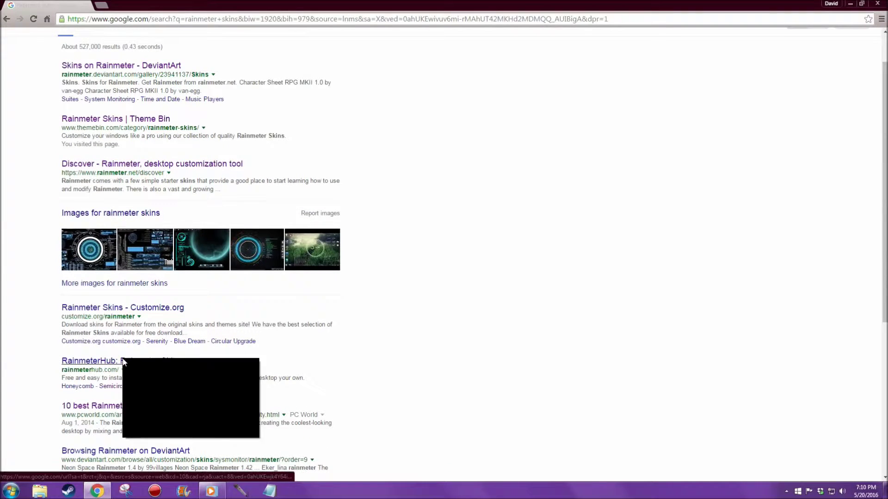
{"action": "left_click", "coordinate": [134, 363]}
{"action": "left_click", "coordinate": [131, 3]}
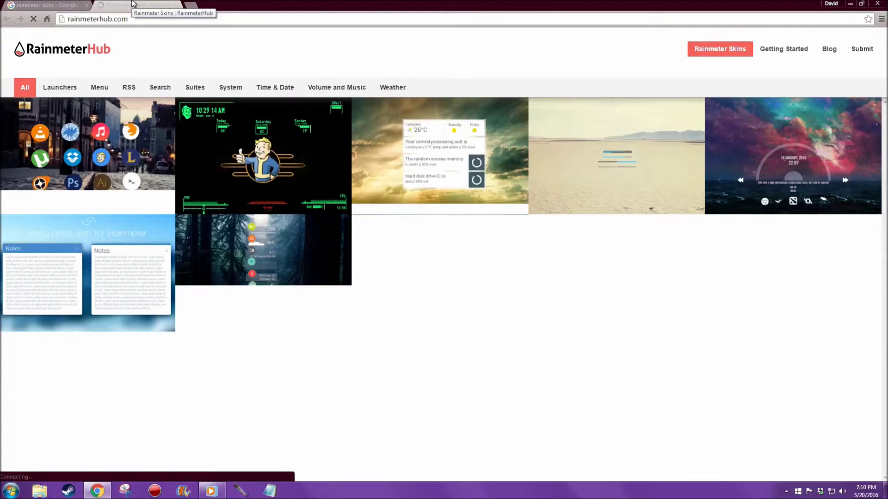
Step: Return to the Google results tab, look through the listed sites and open Theme Bin's Rainmeter Skins page
{"action": "left_click", "coordinate": [59, 4]}
{"action": "scroll", "coordinate": [196, 343], "scroll_direction": "down", "scroll_amount": 3}
{"action": "scroll", "coordinate": [190, 344], "scroll_direction": "down", "scroll_amount": 1}
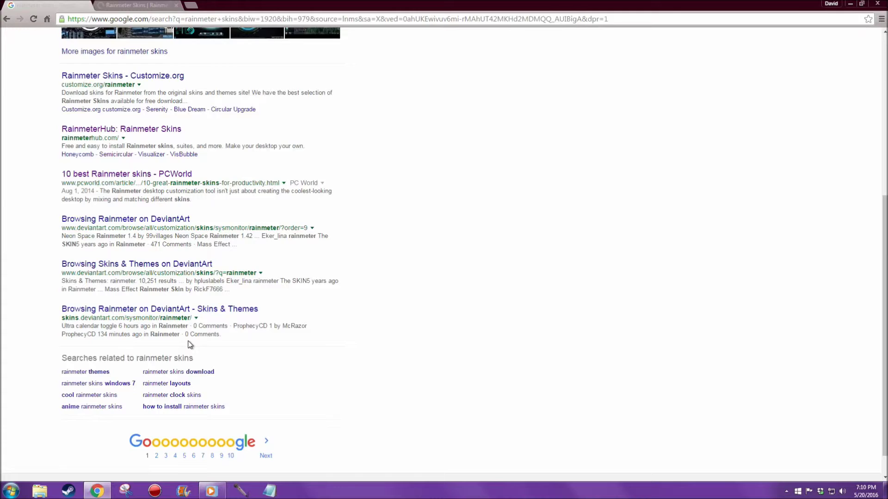
{"action": "scroll", "coordinate": [190, 344], "scroll_direction": "up", "scroll_amount": 5}
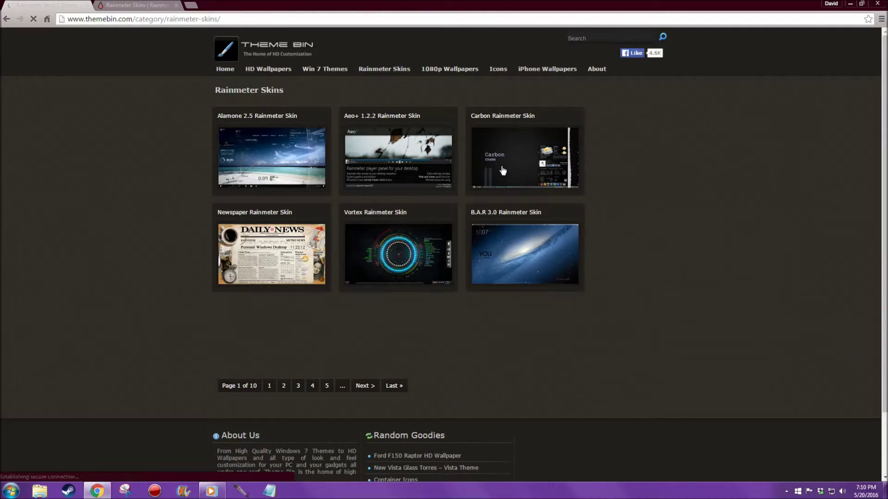
Step: Browse pages 10 and 8 of Theme Bin's Rainmeter skins and open the Hero Rainmeter Skin page
{"action": "left_click", "coordinate": [393, 387]}
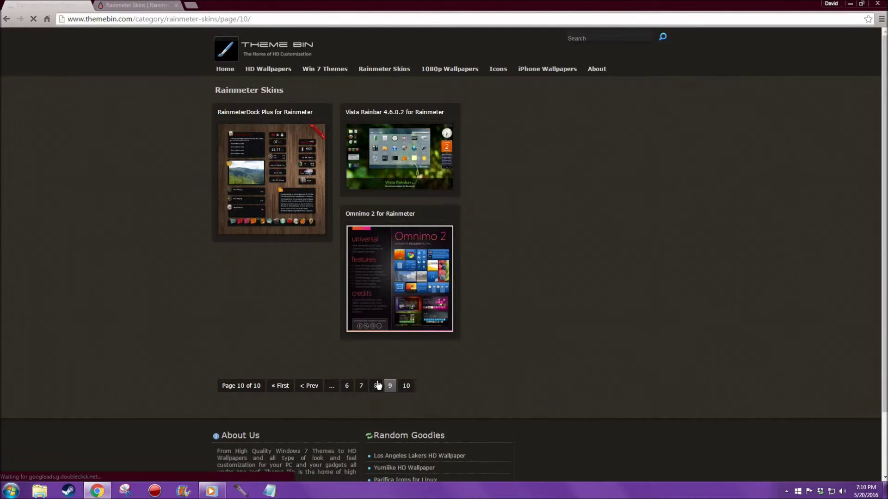
{"action": "left_click", "coordinate": [376, 388]}
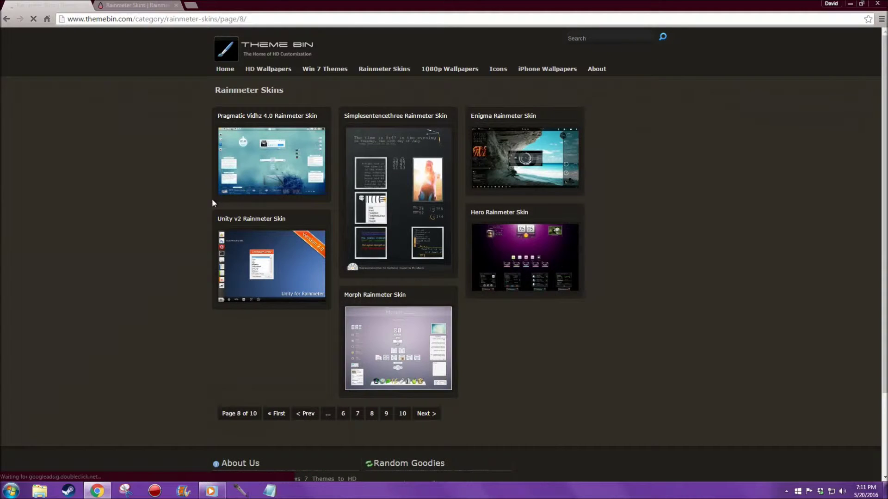
{"action": "left_click", "coordinate": [521, 232]}
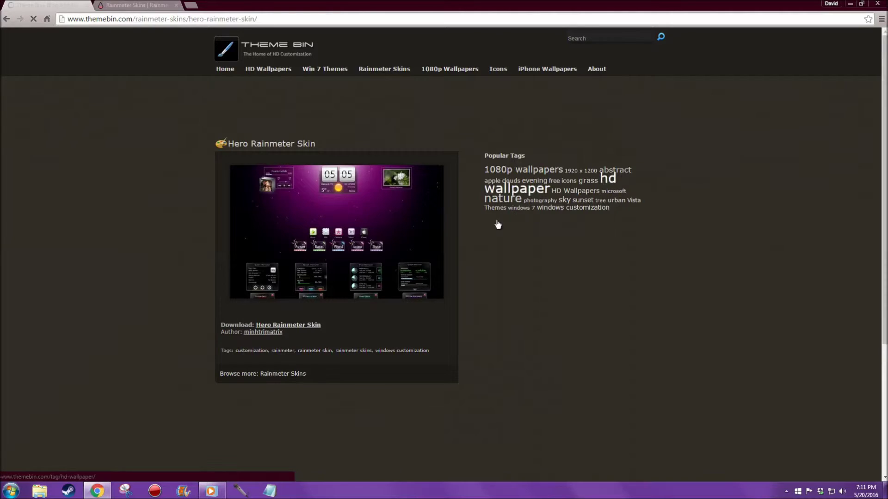
Step: Look over the Hero Rainmeter Skin page, follow its download link to DeviantArt and close that browser tab
{"action": "scroll", "coordinate": [464, 248], "scroll_direction": "down", "scroll_amount": 3}
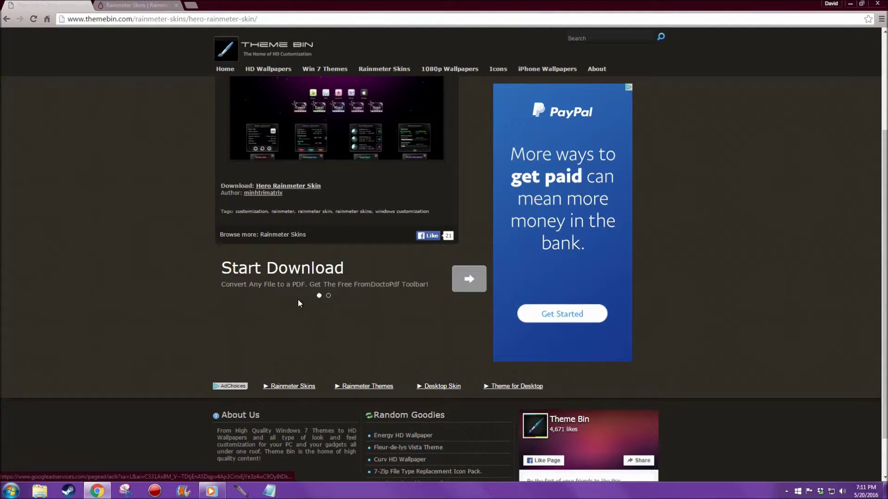
{"action": "scroll", "coordinate": [427, 401], "scroll_direction": "down", "scroll_amount": 1}
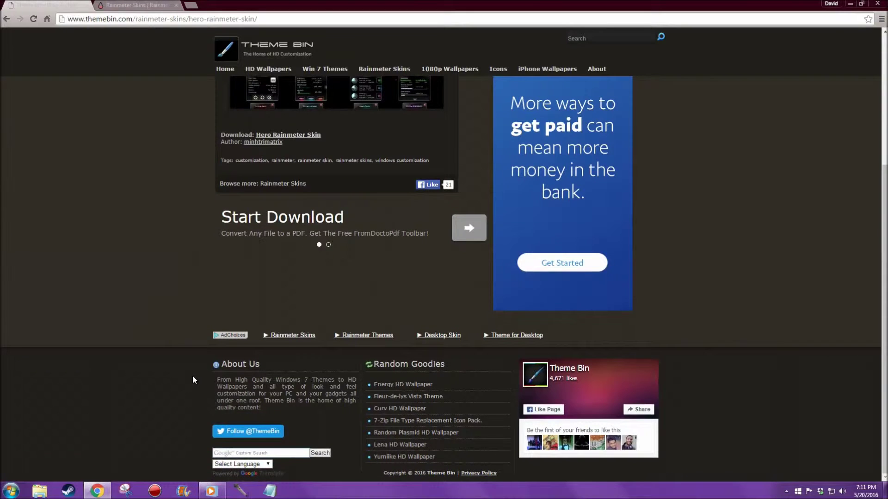
{"action": "scroll", "coordinate": [192, 375], "scroll_direction": "up", "scroll_amount": 4}
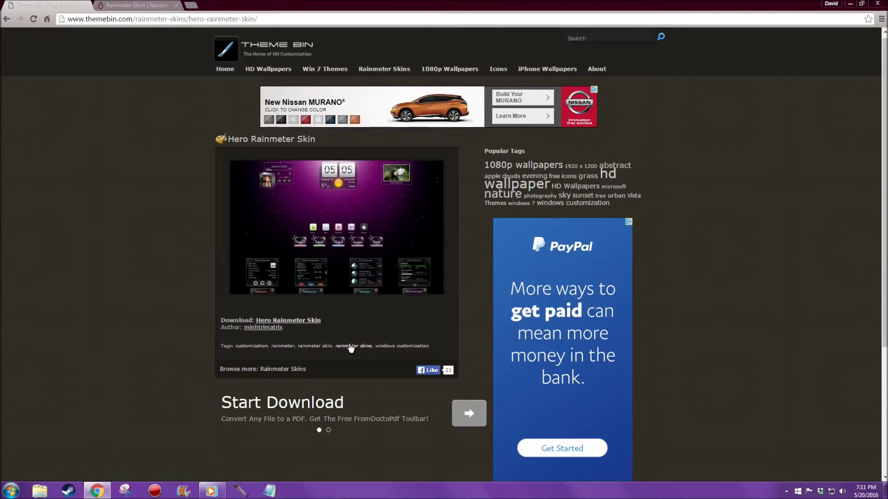
{"action": "left_click", "coordinate": [281, 322]}
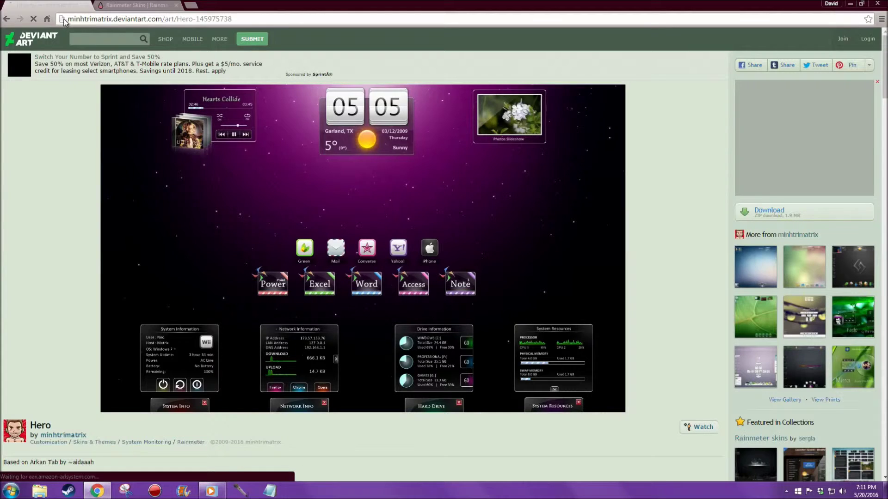
{"action": "left_click", "coordinate": [87, 6]}
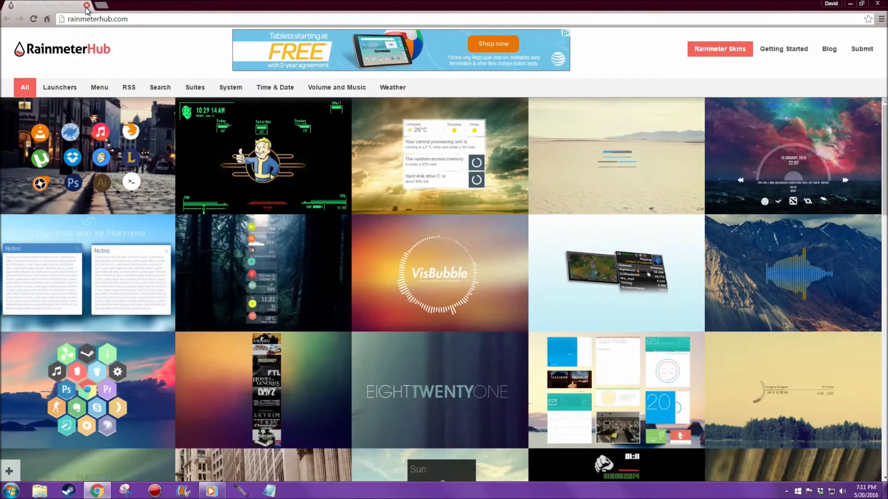
Step: Close the browser and open the Skins folder inside the Rainmeter folder of the Documents library
{"action": "left_click", "coordinate": [87, 5]}
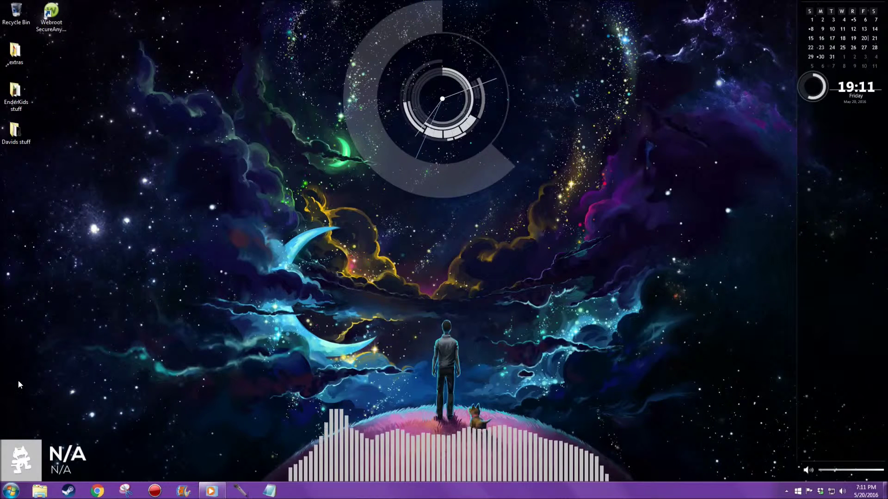
{"action": "key", "text": "super"}
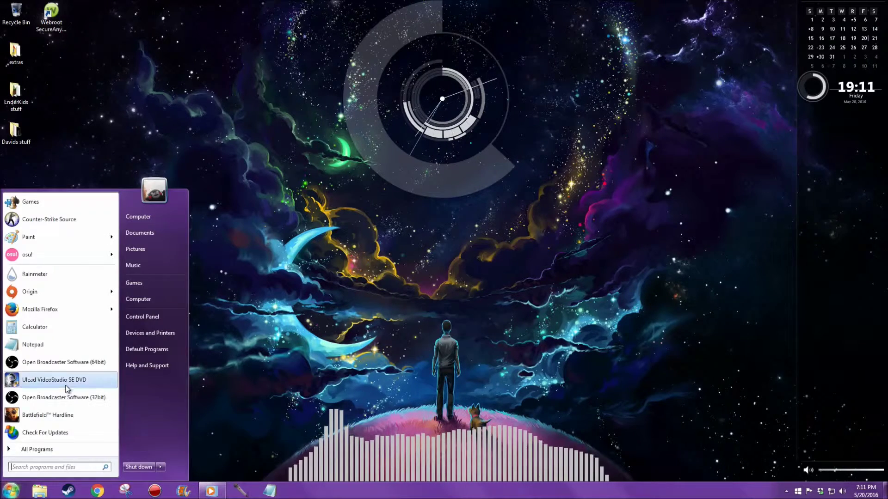
{"action": "left_click", "coordinate": [145, 237]}
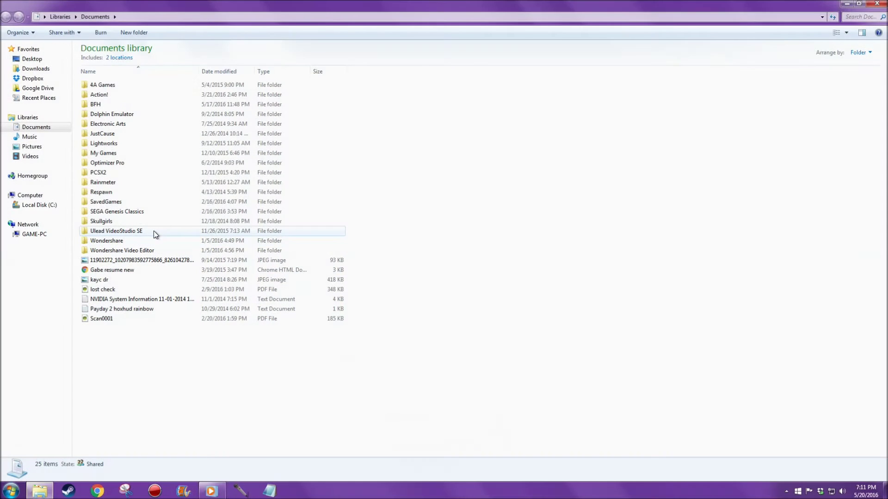
{"action": "double_click", "coordinate": [124, 182]}
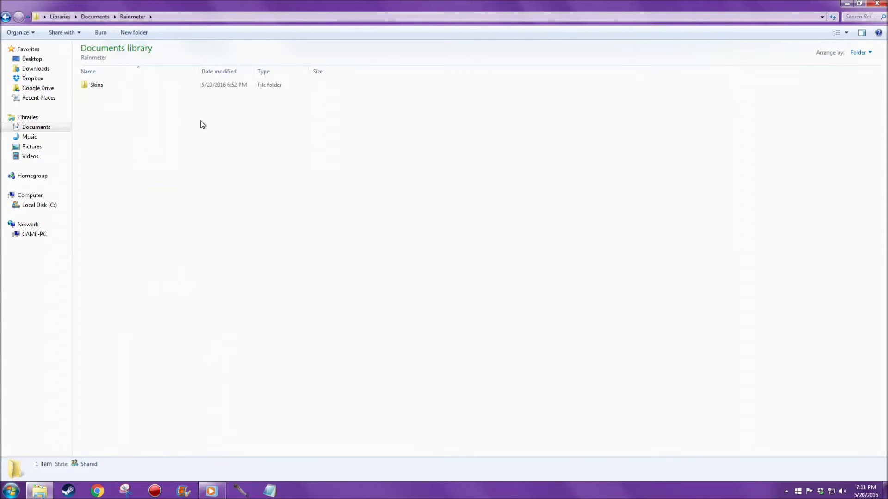
{"action": "double_click", "coordinate": [98, 86]}
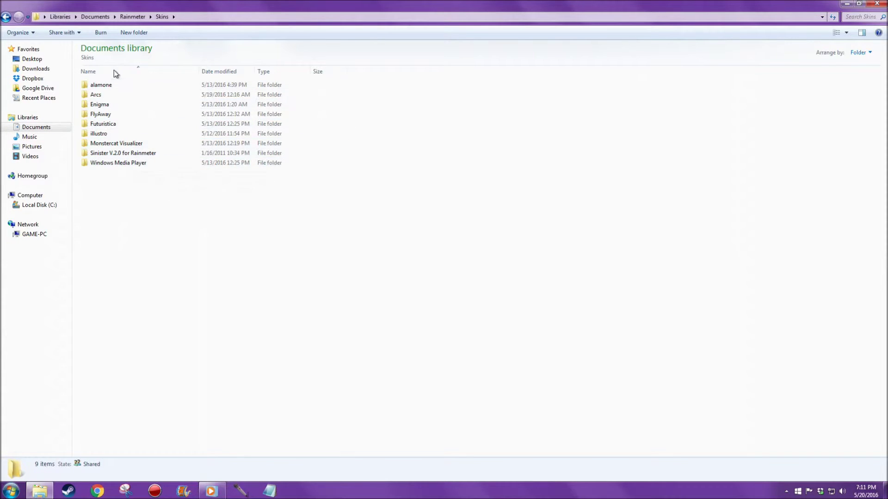
Step: Try to delete the Sinister V.2.0 for Rainmeter folder, retry once, then cancel and close the folder window
{"action": "left_click", "coordinate": [130, 153]}
{"action": "right_click", "coordinate": [131, 153]}
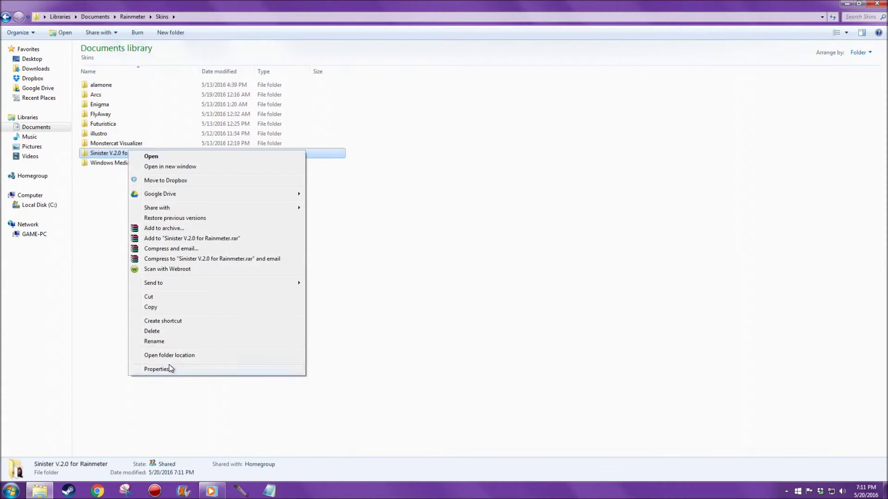
{"action": "left_click", "coordinate": [163, 332]}
{"action": "left_click", "coordinate": [470, 283]}
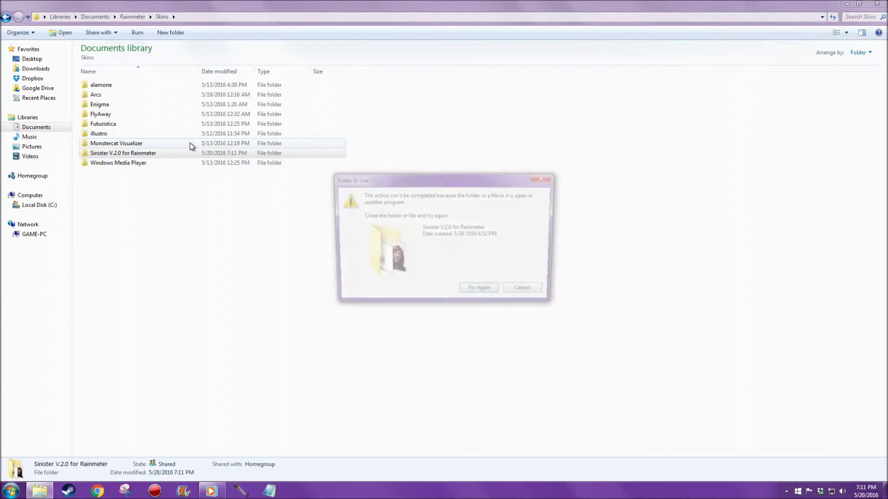
{"action": "left_click", "coordinate": [481, 293]}
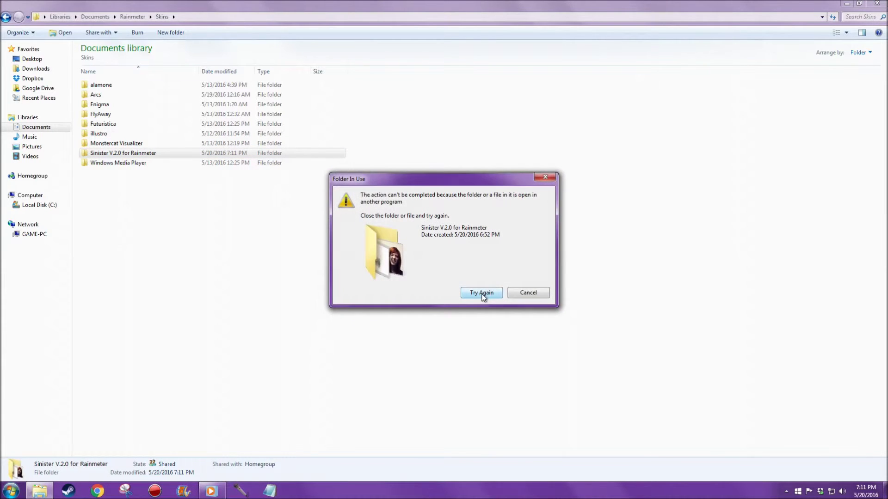
{"action": "left_click", "coordinate": [538, 295]}
{"action": "left_click", "coordinate": [876, 3]}
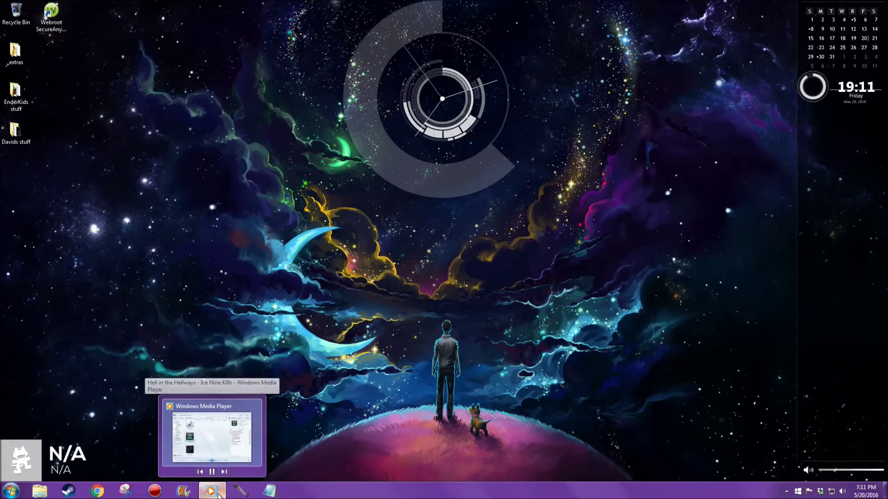
Step: Edit the Arcs clock skin's file so the first Color1 value is 999, save it and refresh the skin
{"action": "right_click", "coordinate": [442, 103]}
{"action": "left_click", "coordinate": [475, 168]}
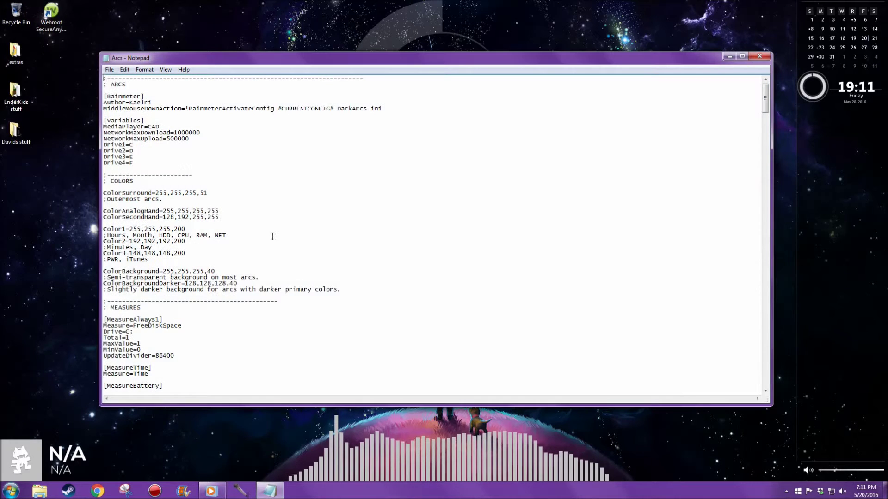
{"action": "left_click_drag", "start_coordinate": [141, 229], "coordinate": [127, 229]}
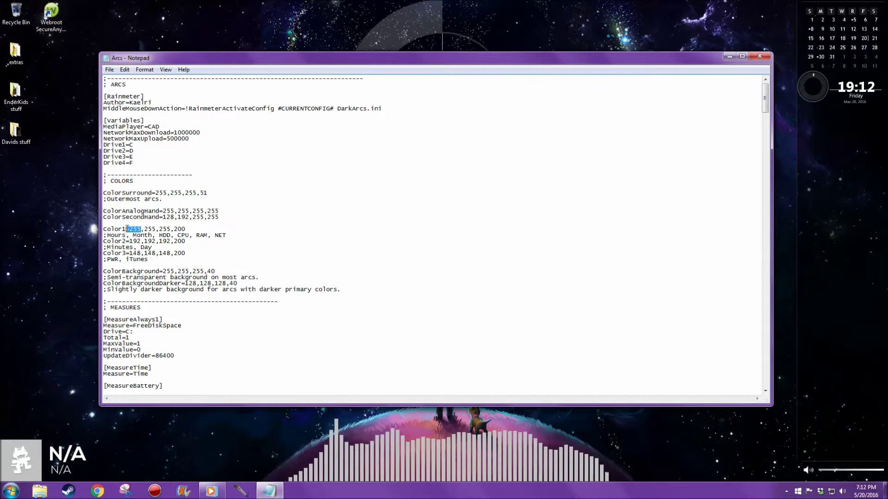
{"action": "double_click", "coordinate": [140, 229]}
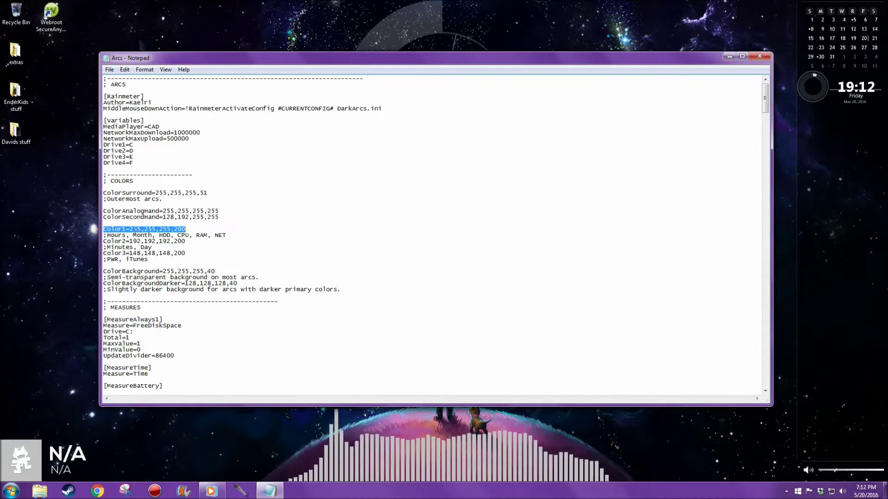
{"action": "left_click", "coordinate": [141, 229]}
{"action": "key", "text": "BackSpace"}
{"action": "key", "text": "BackSpace"}
{"action": "key", "text": "BackSpace"}
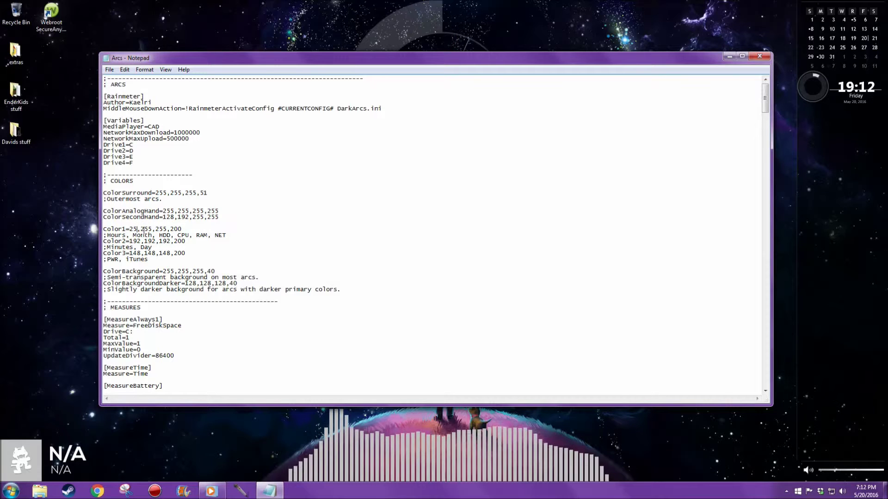
{"action": "type", "text": "999"}
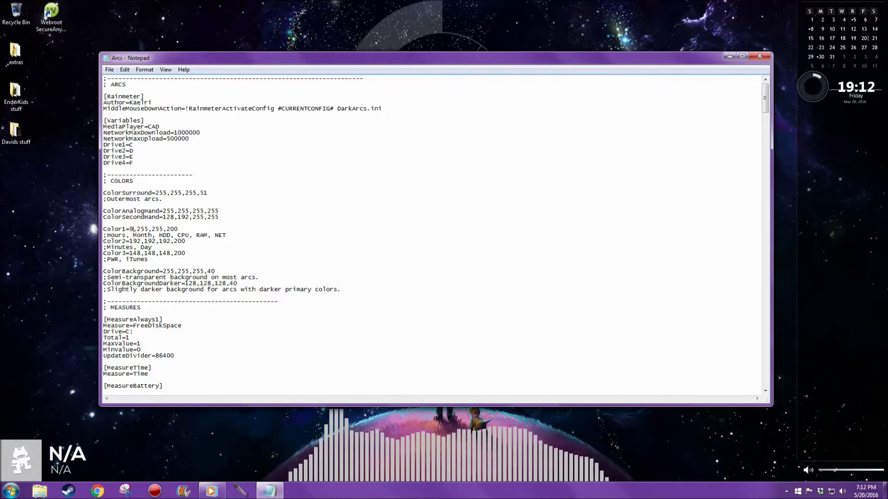
{"action": "left_click", "coordinate": [759, 56]}
{"action": "left_click", "coordinate": [431, 252]}
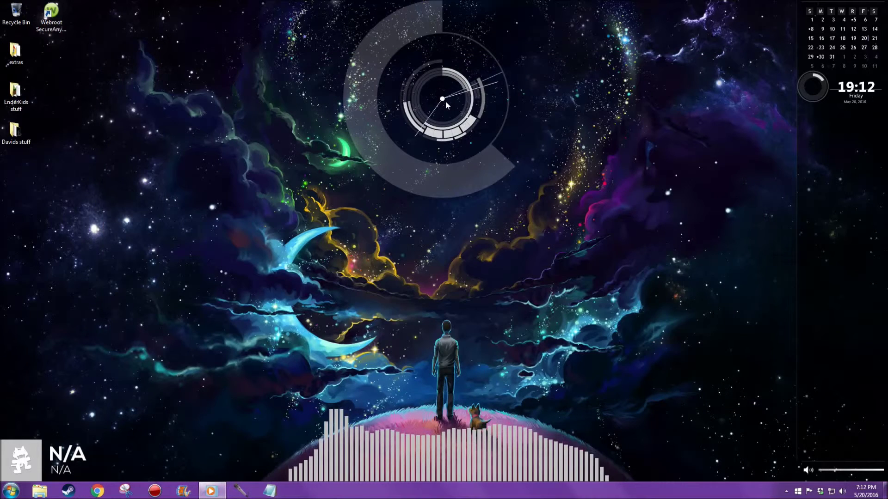
{"action": "right_click", "coordinate": [442, 99]}
{"action": "left_click", "coordinate": [466, 181]}
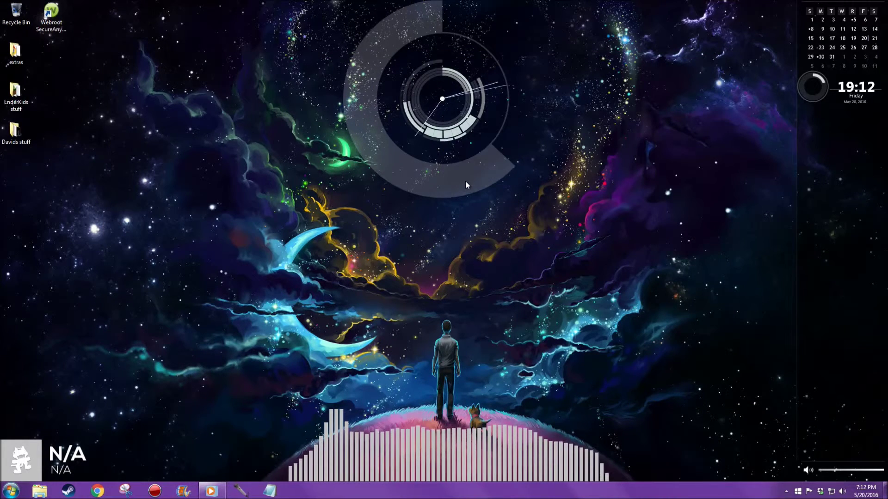
Step: Set the first Color1 value in the Arcs skin file to 001, save the file and refresh the skin
{"action": "right_click", "coordinate": [443, 99]}
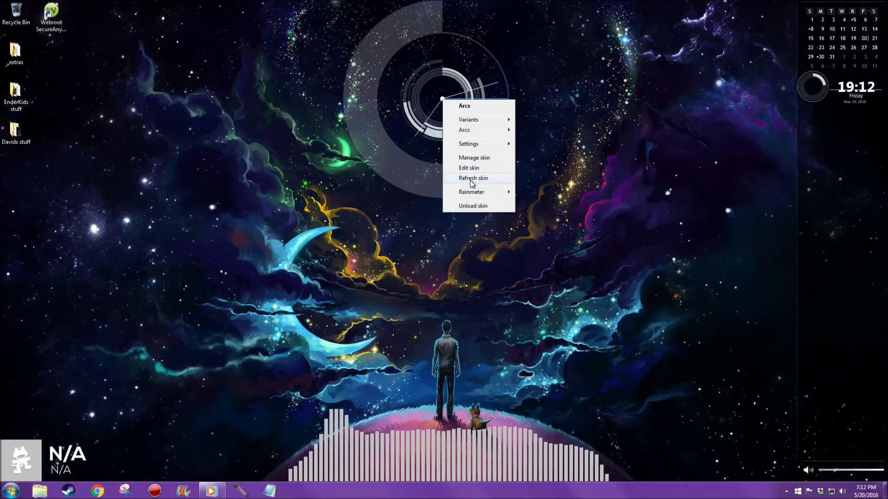
{"action": "left_click", "coordinate": [469, 168]}
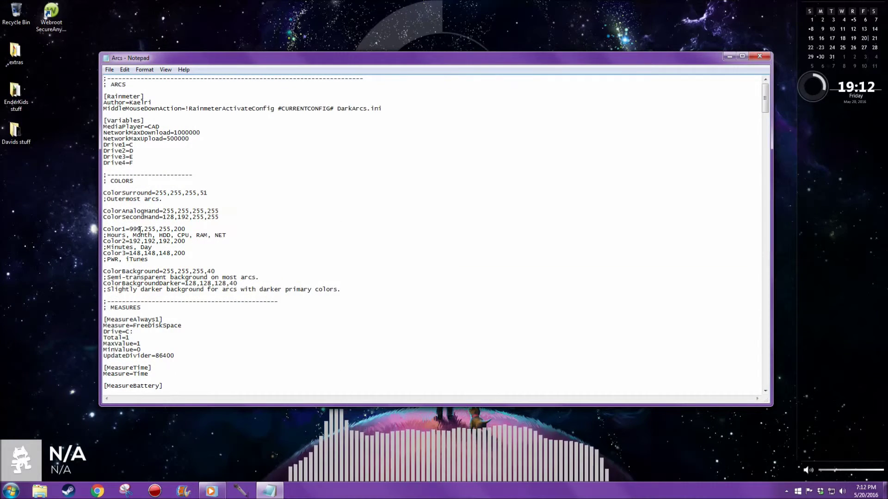
{"action": "key", "text": "BackSpace"}
{"action": "key", "text": "BackSpace"}
{"action": "type", "text": "001"}
{"action": "left_click", "coordinate": [759, 56]}
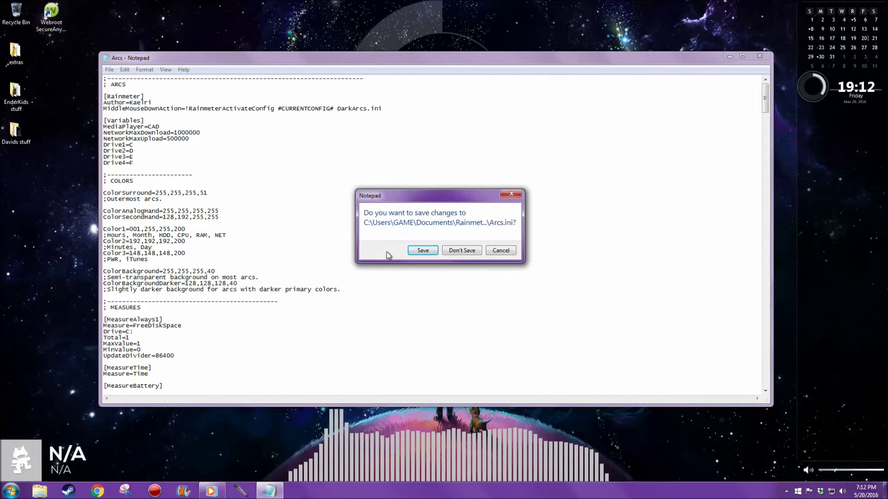
{"action": "left_click", "coordinate": [427, 252]}
{"action": "right_click", "coordinate": [444, 100]}
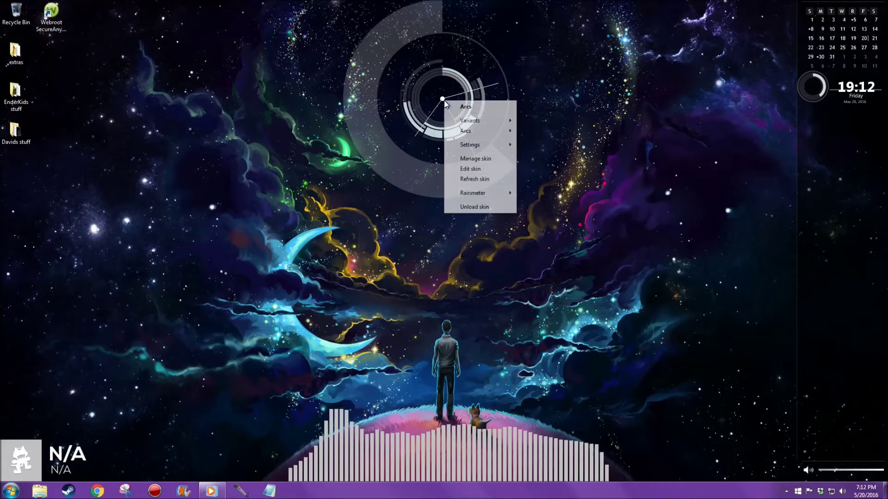
{"action": "left_click", "coordinate": [476, 179]}
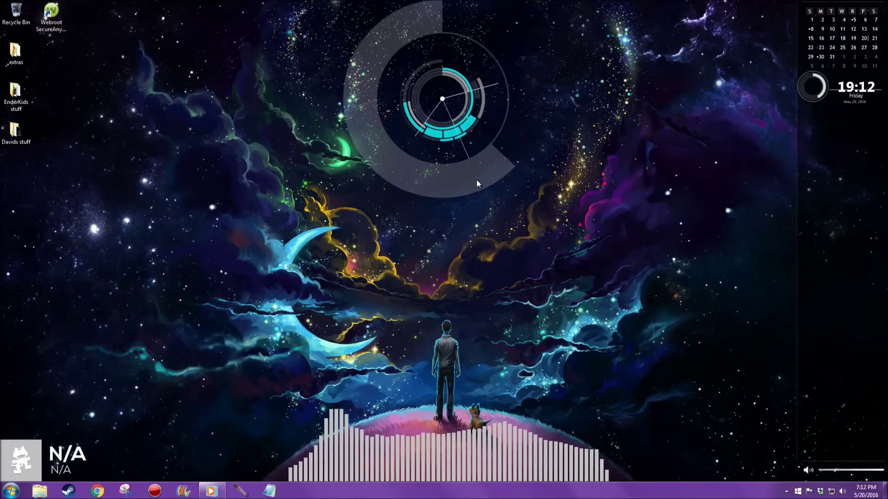
{"action": "right_click", "coordinate": [442, 101]}
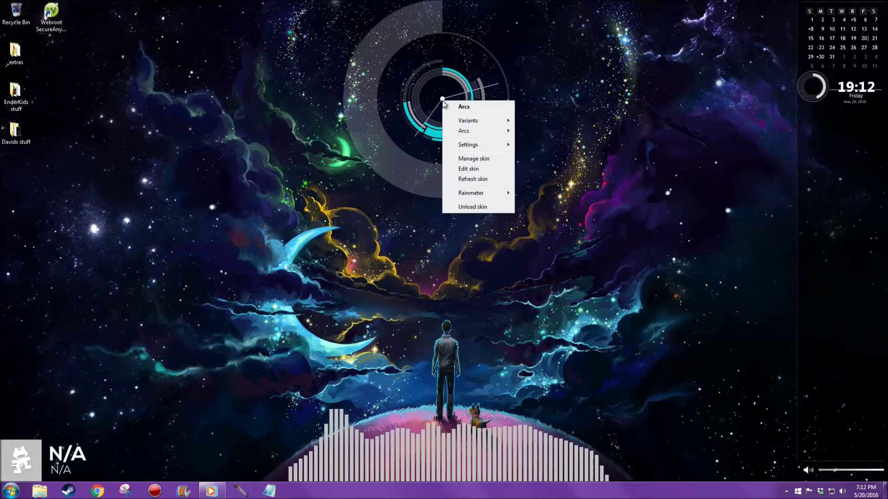
{"action": "left_click", "coordinate": [477, 160]}
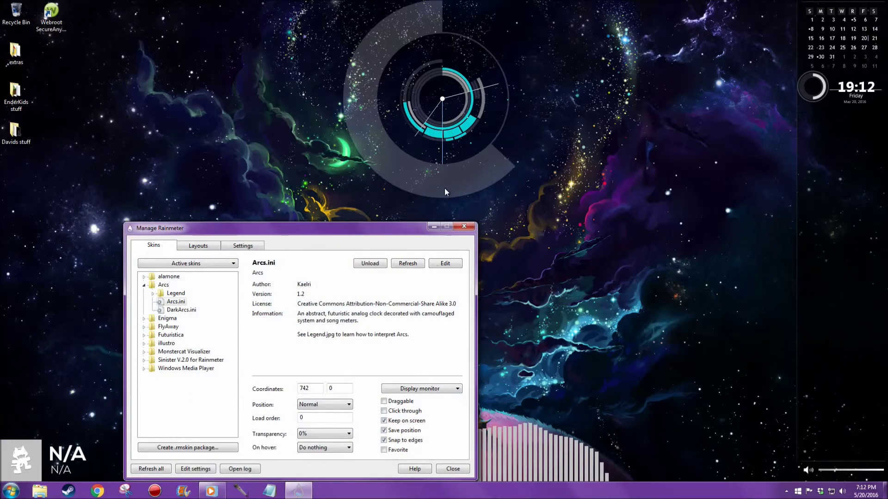
{"action": "left_click", "coordinate": [464, 226]}
Step: Restore the first Color1 value in the Arcs skin file to 255, save the file and refresh the skin
{"action": "right_click", "coordinate": [444, 98]}
{"action": "left_click", "coordinate": [470, 167]}
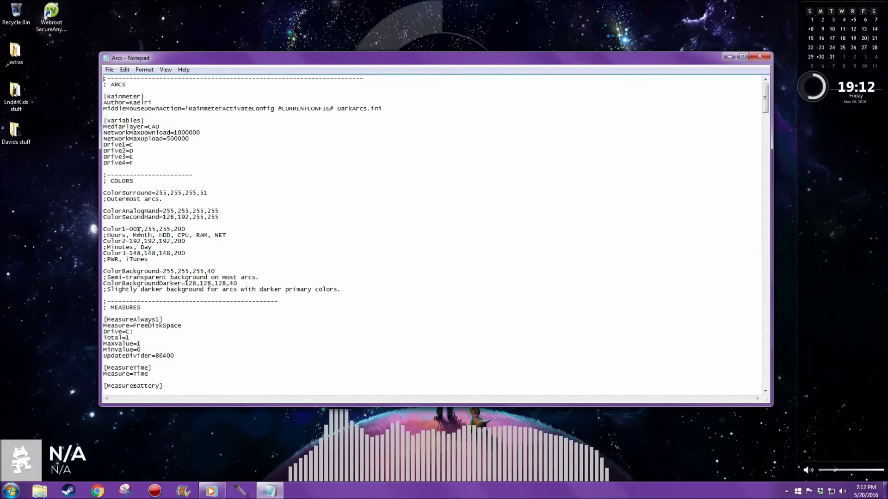
{"action": "type", "text": "255"}
{"action": "left_click", "coordinate": [759, 56]}
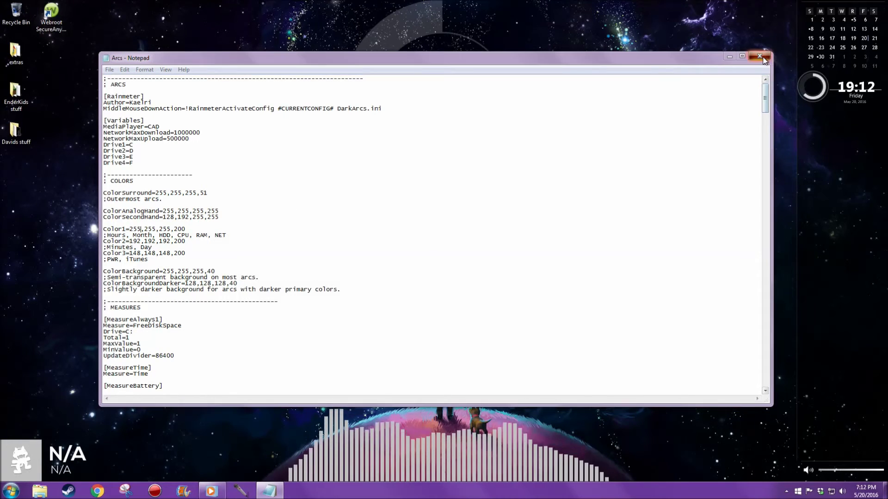
{"action": "left_click", "coordinate": [422, 249]}
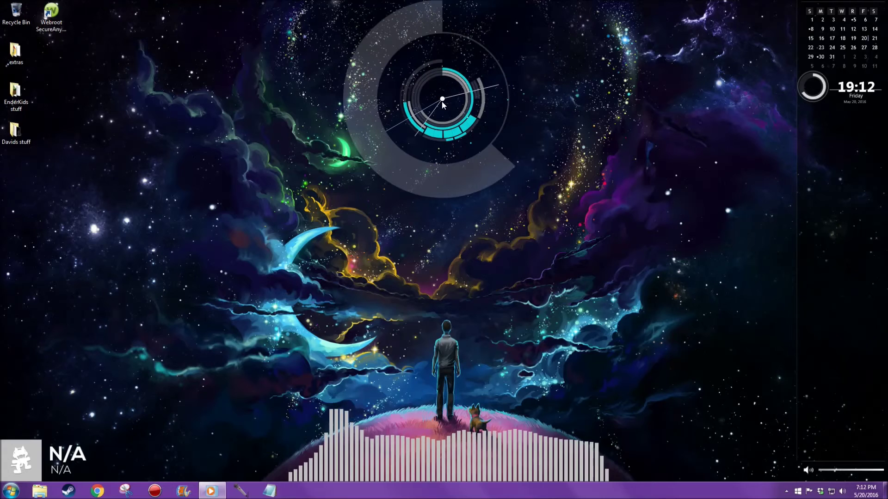
{"action": "right_click", "coordinate": [442, 99]}
{"action": "left_click", "coordinate": [459, 177]}
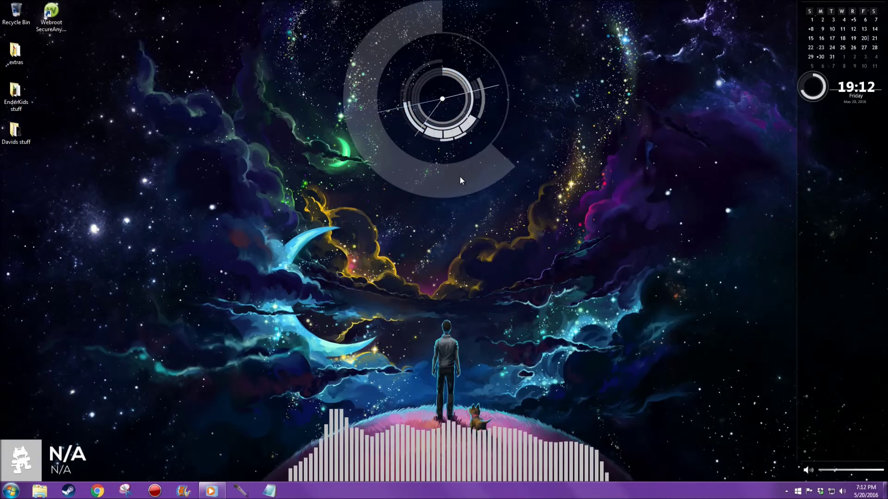